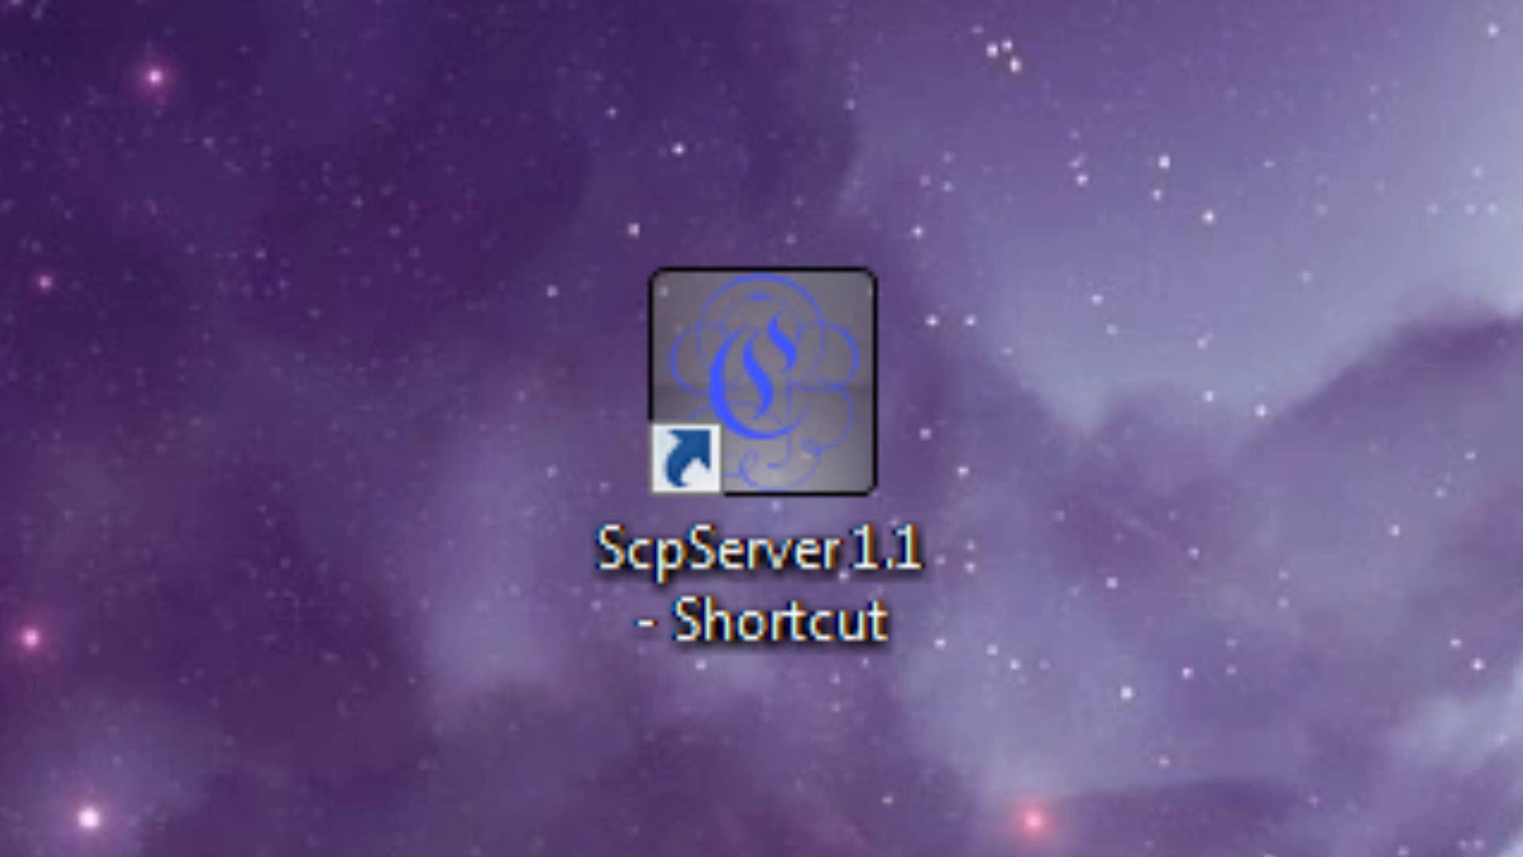
click(849, 373)
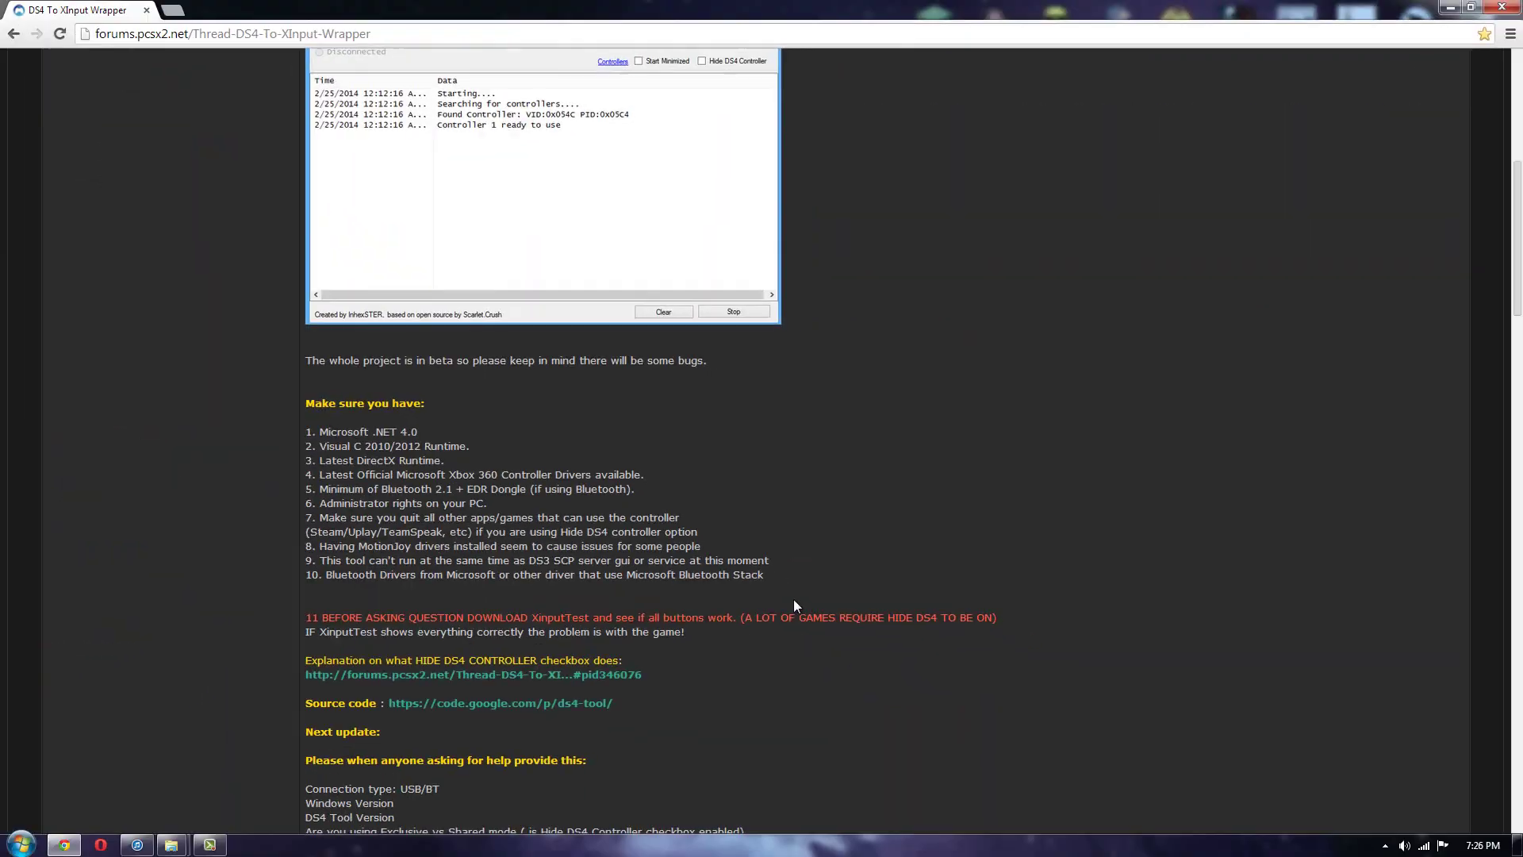
Step: Download DS4Tool 1.2.2.zip from the attached files of the DS4 To XInput Wrapper post and show the download in its folder
scroll(794, 605, down, 10)
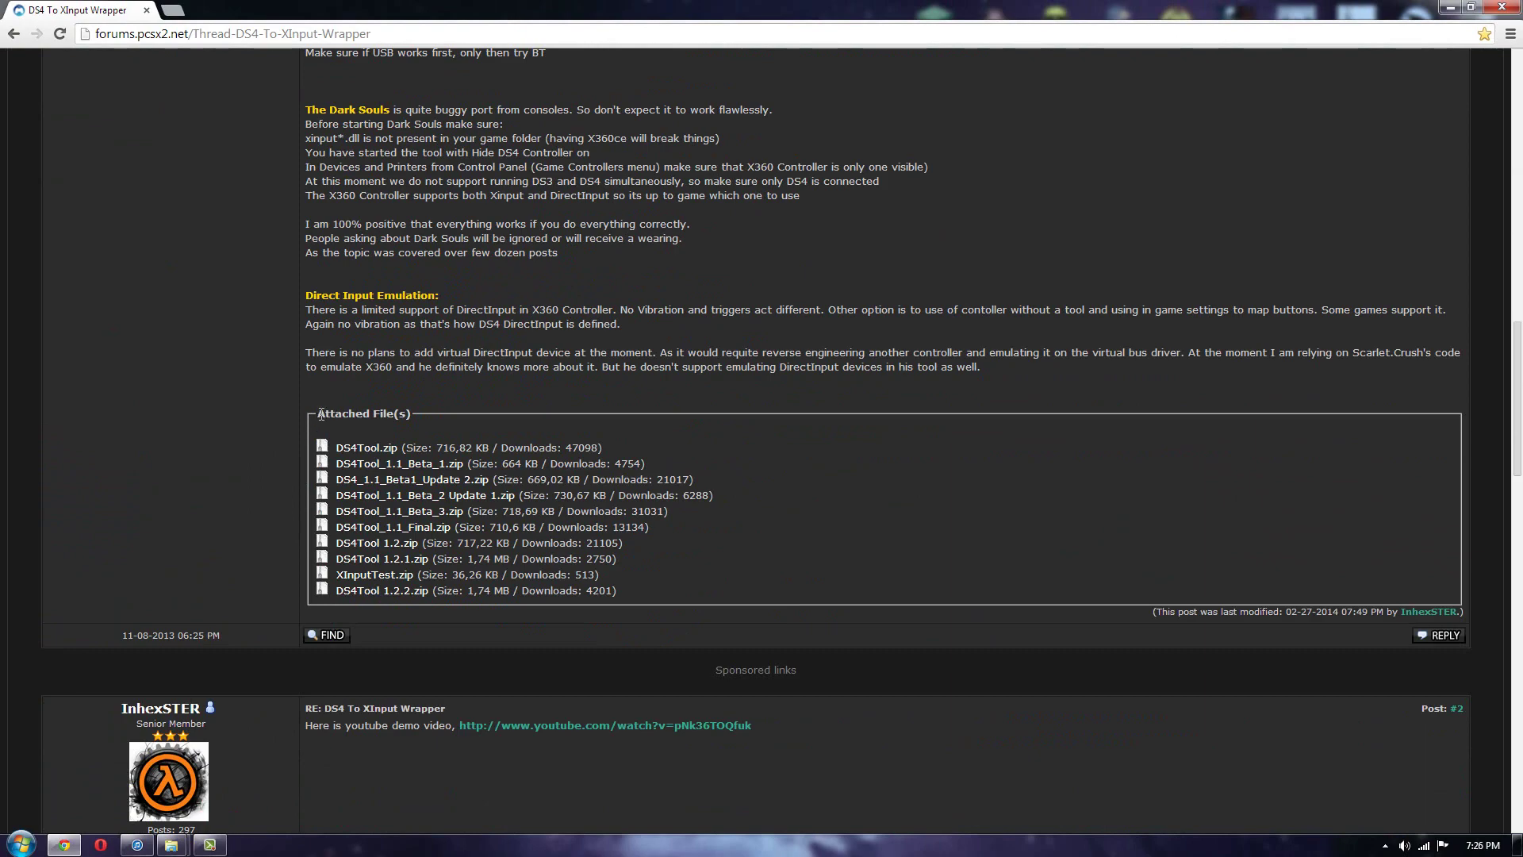
triple_click(330, 418)
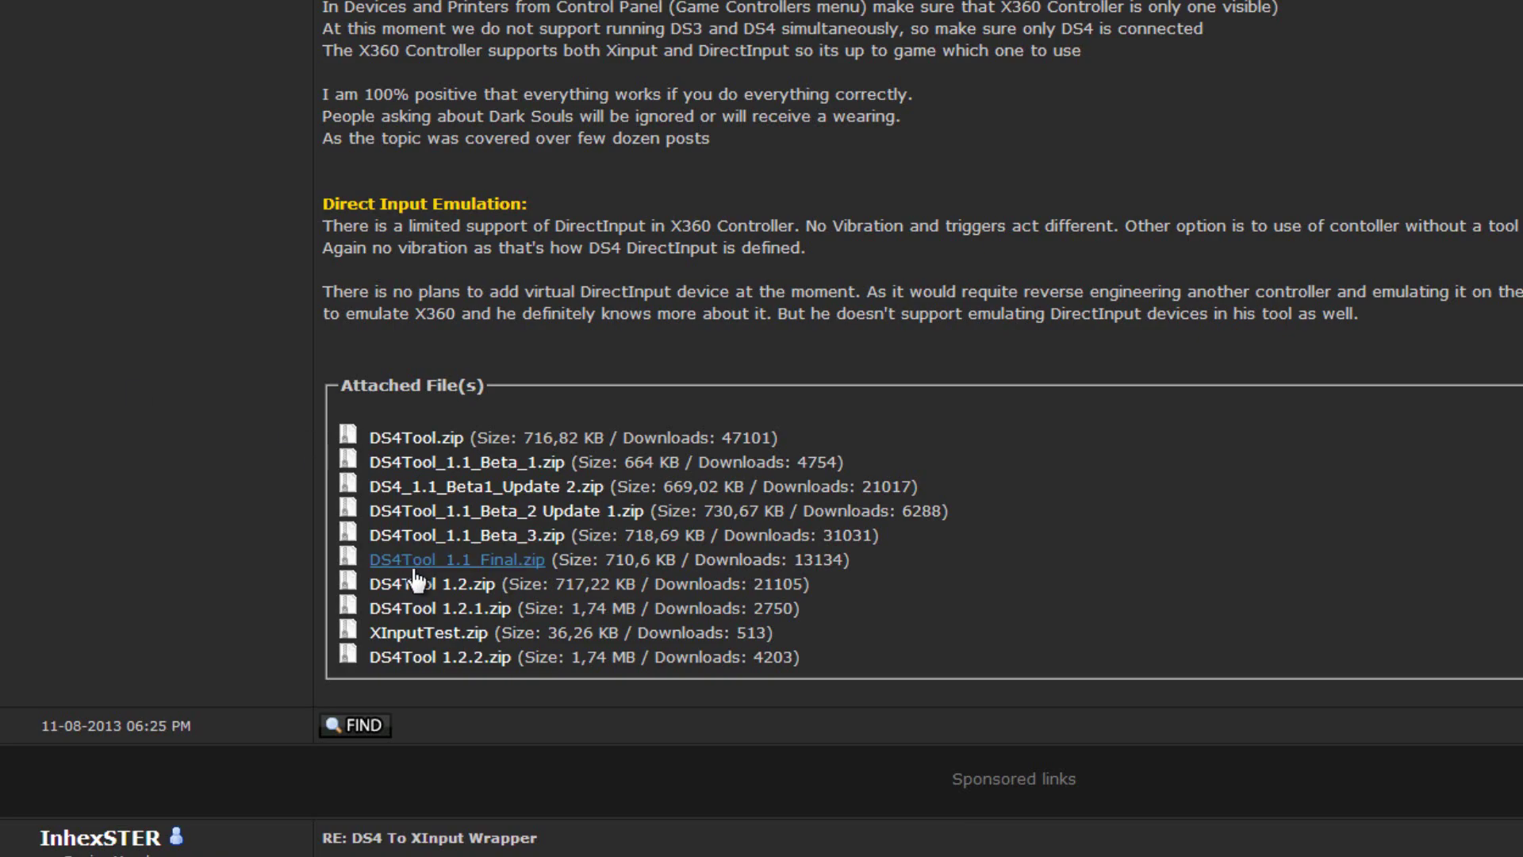
click(455, 666)
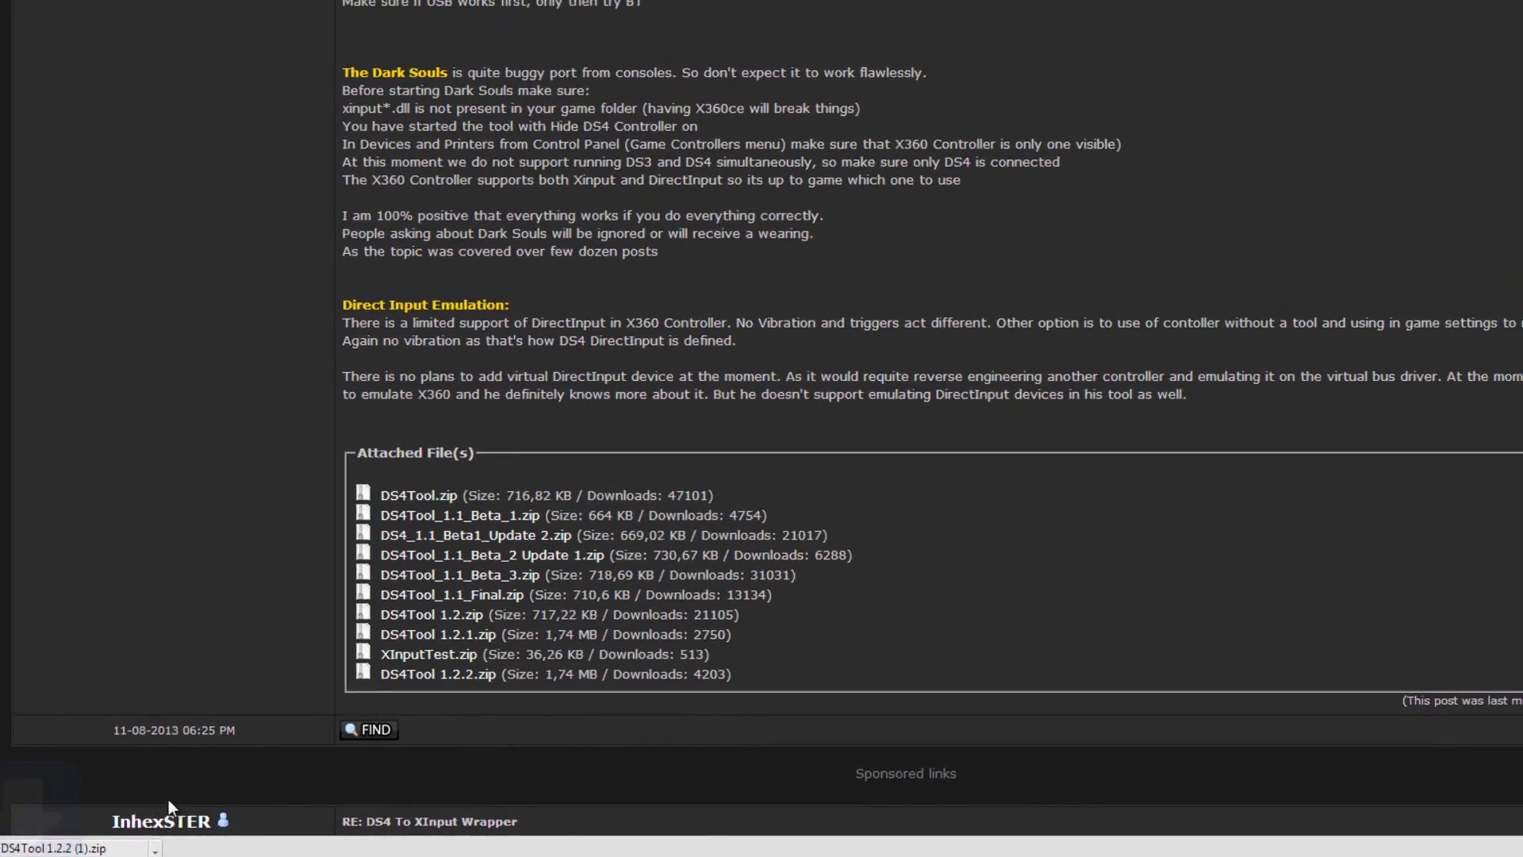
click(131, 845)
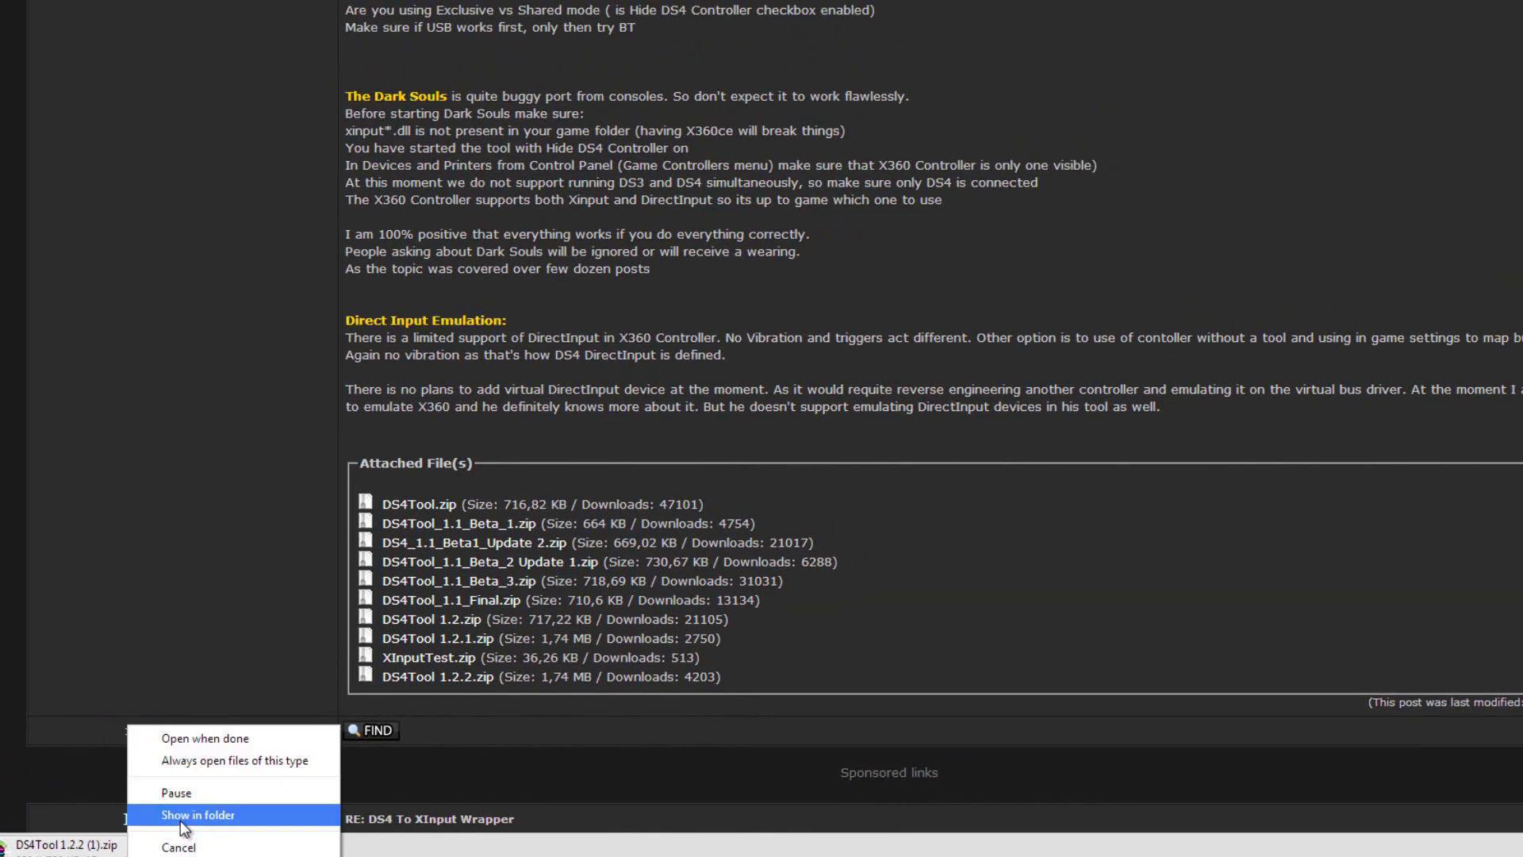
click(181, 822)
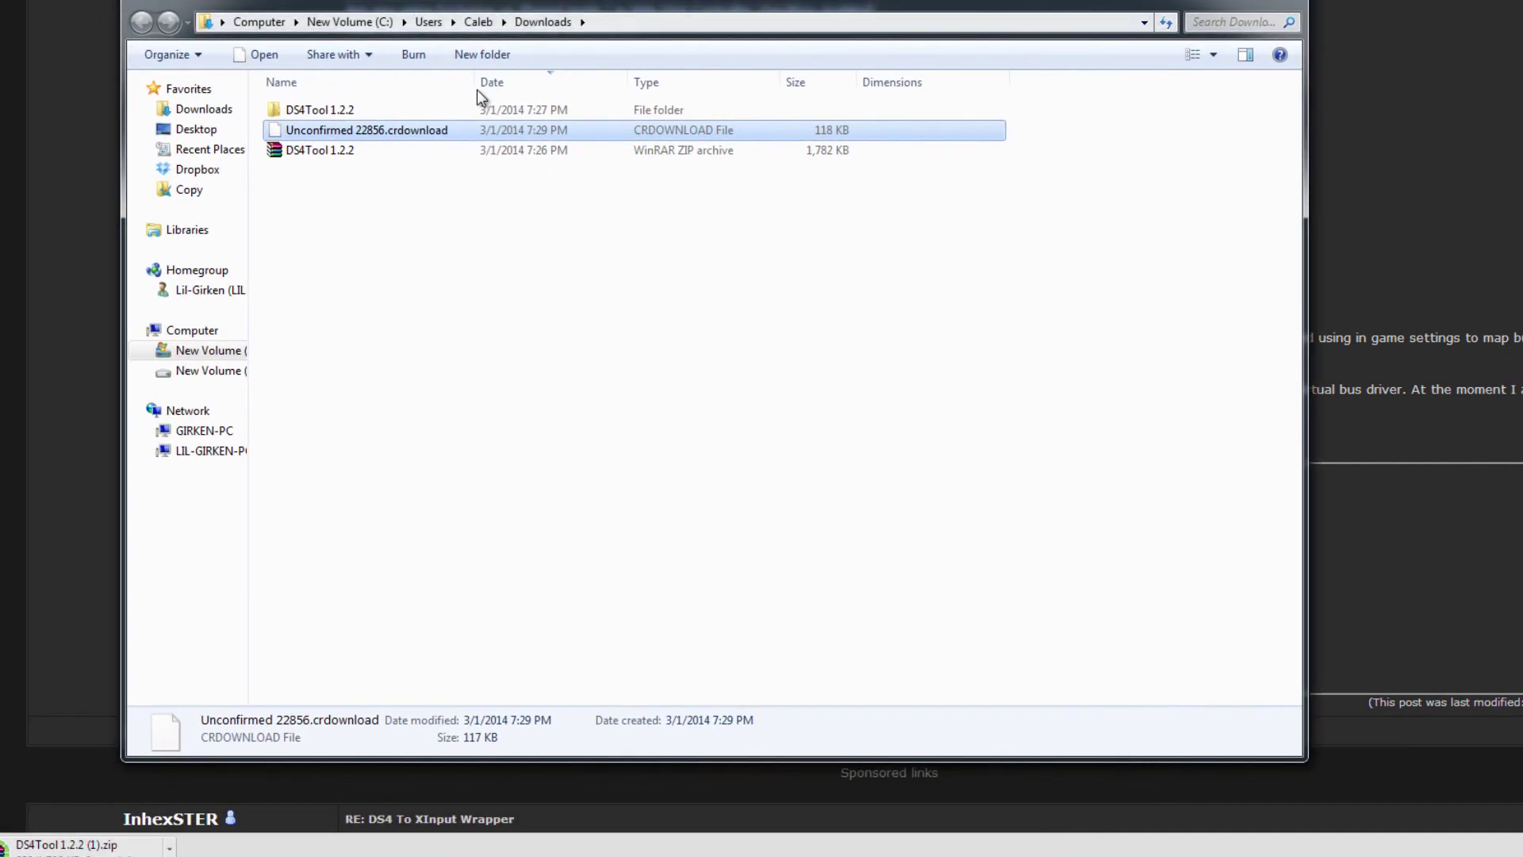
Step: Cancel the duplicate DS4Tool 1.2.2 download in progress in the browser
click(170, 844)
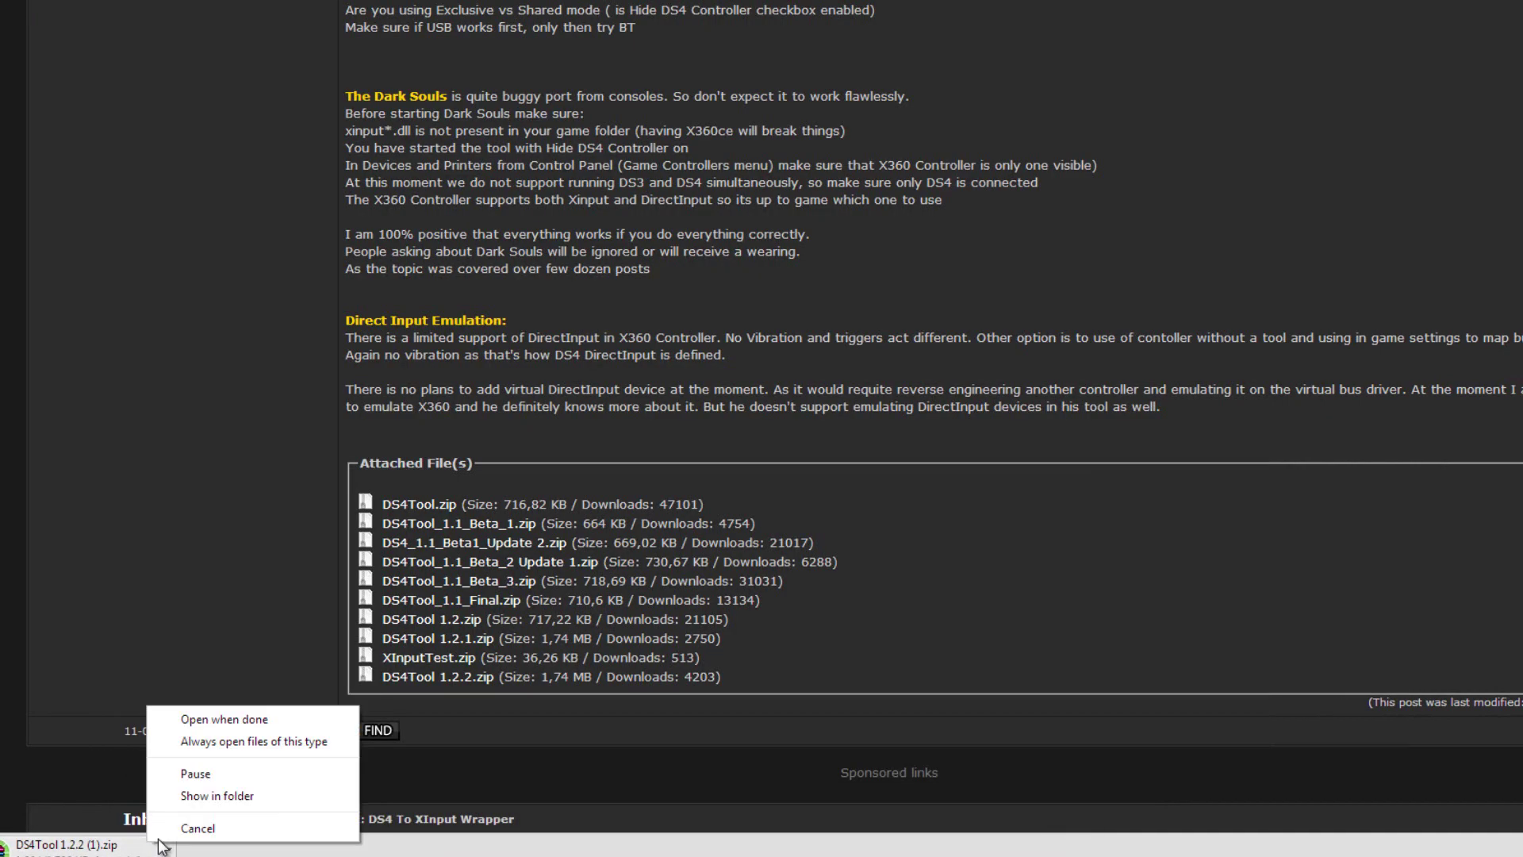
click(172, 833)
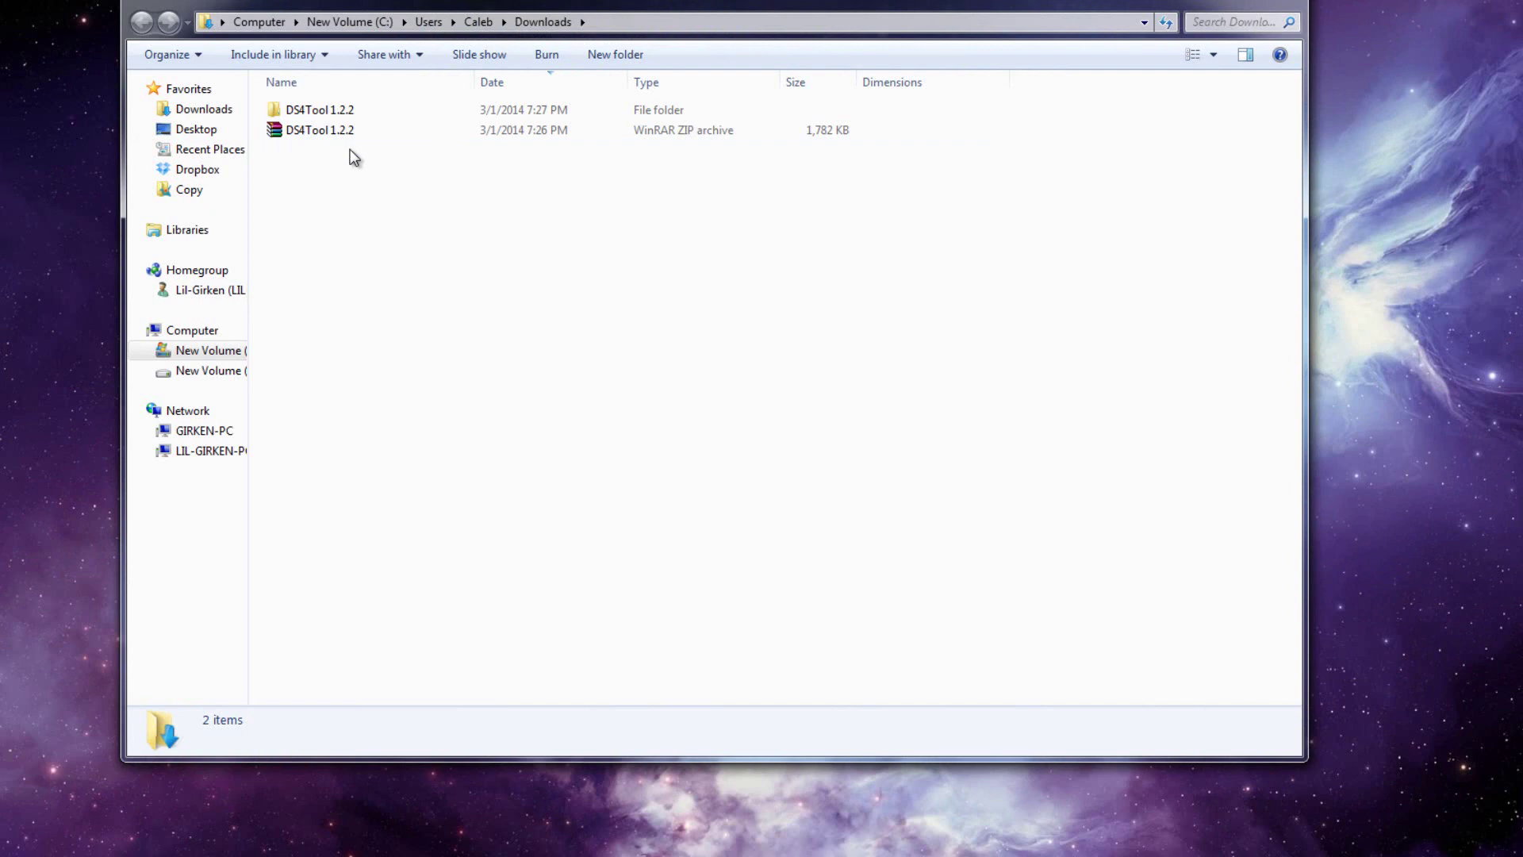
Step: Look at the extraction options for the DS4Tool 1.2.2 archive and open the already extracted DS4Tool 1.2.2 folder in Downloads
click(332, 128)
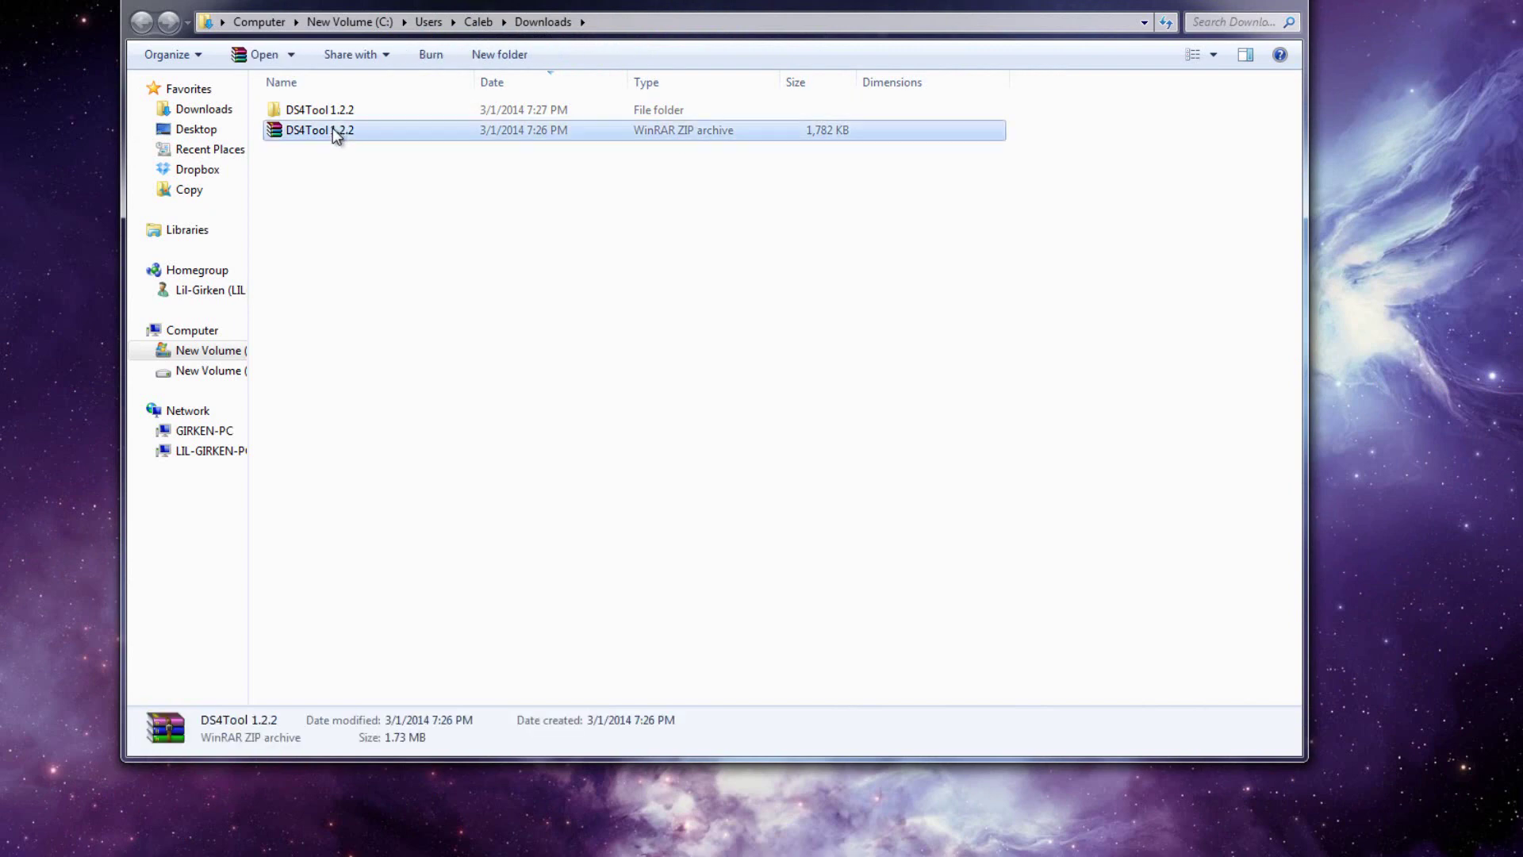
right_click(331, 128)
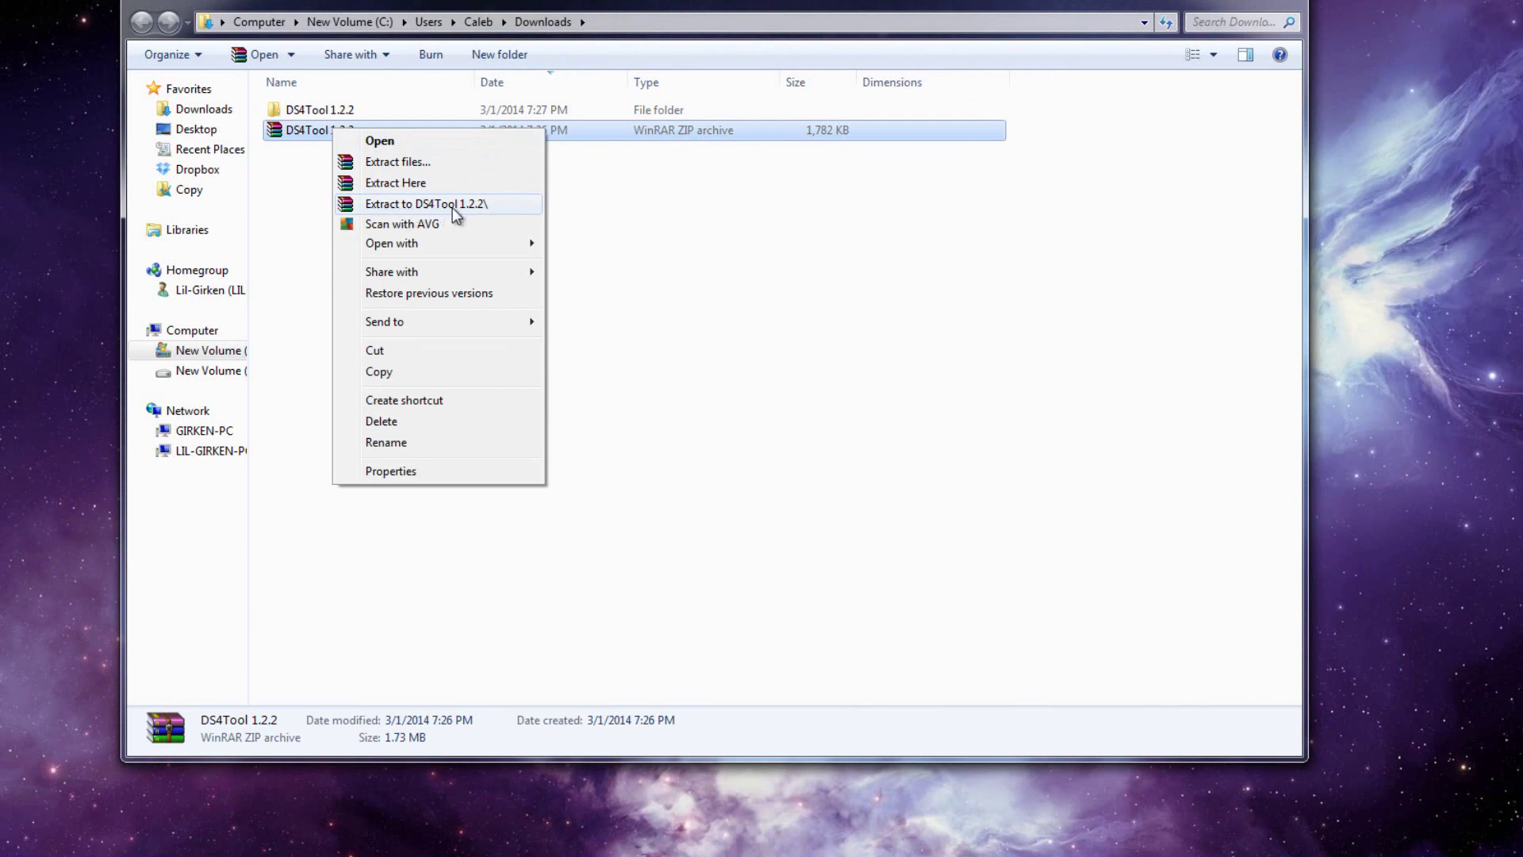
click(346, 117)
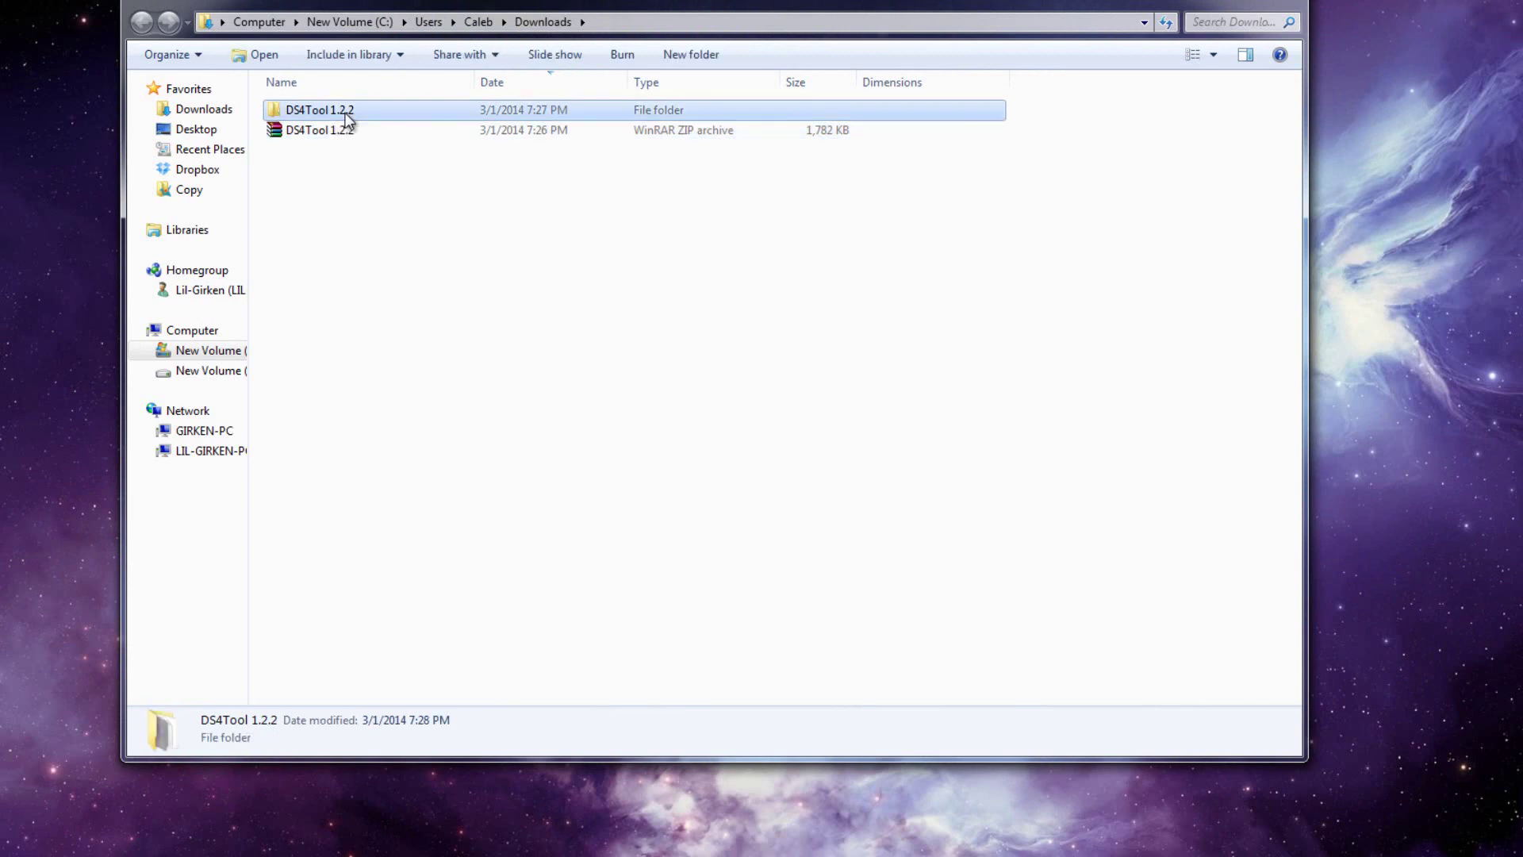
double_click(346, 117)
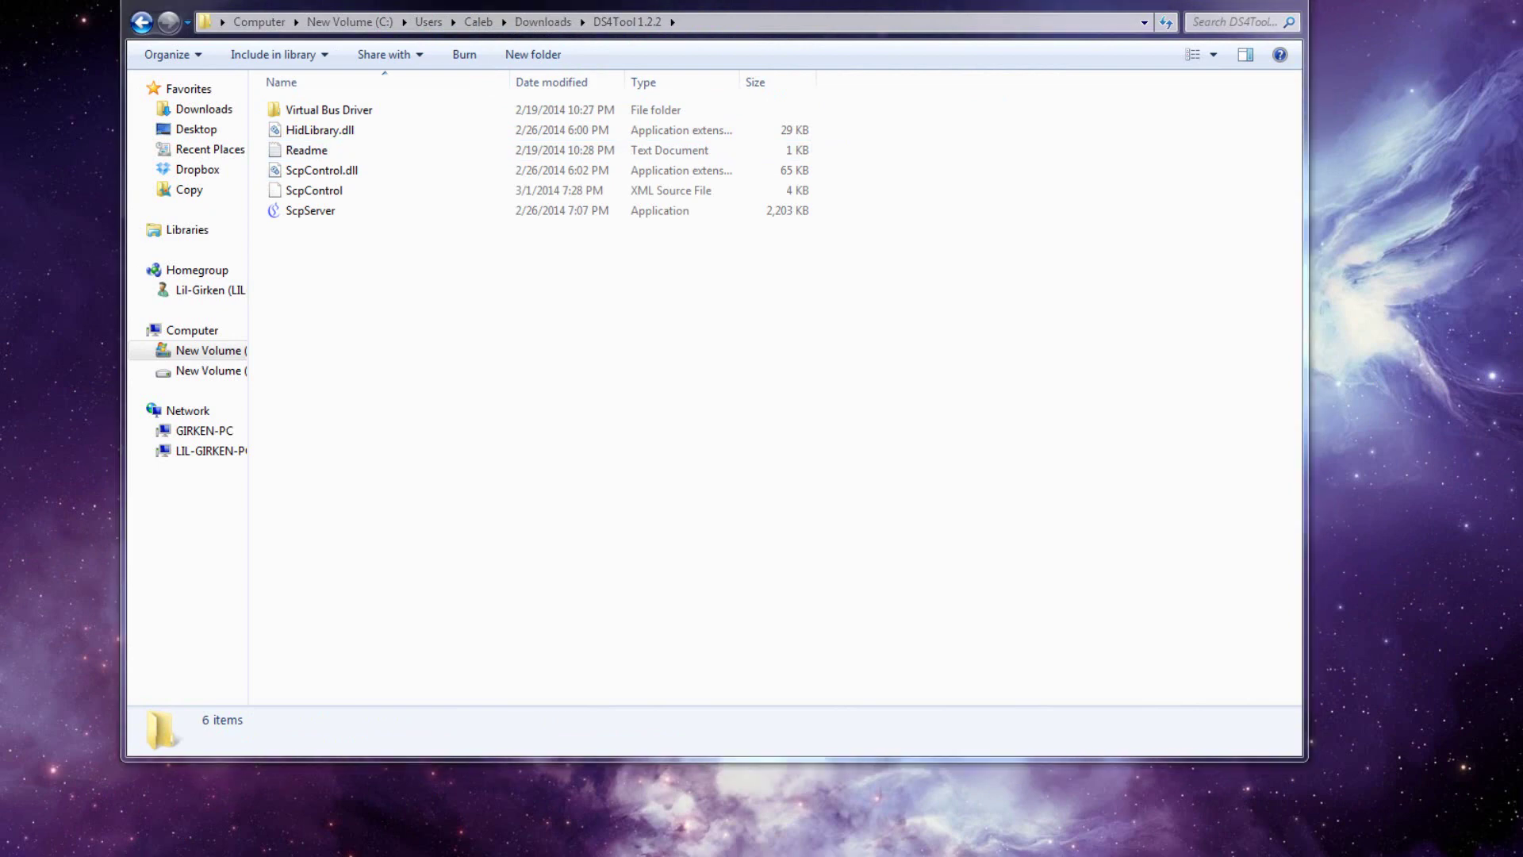
Step: Arrange the DS4Tool 1.2.2 and Program Files folder windows side by side
drag(266, 7, 1105, 64)
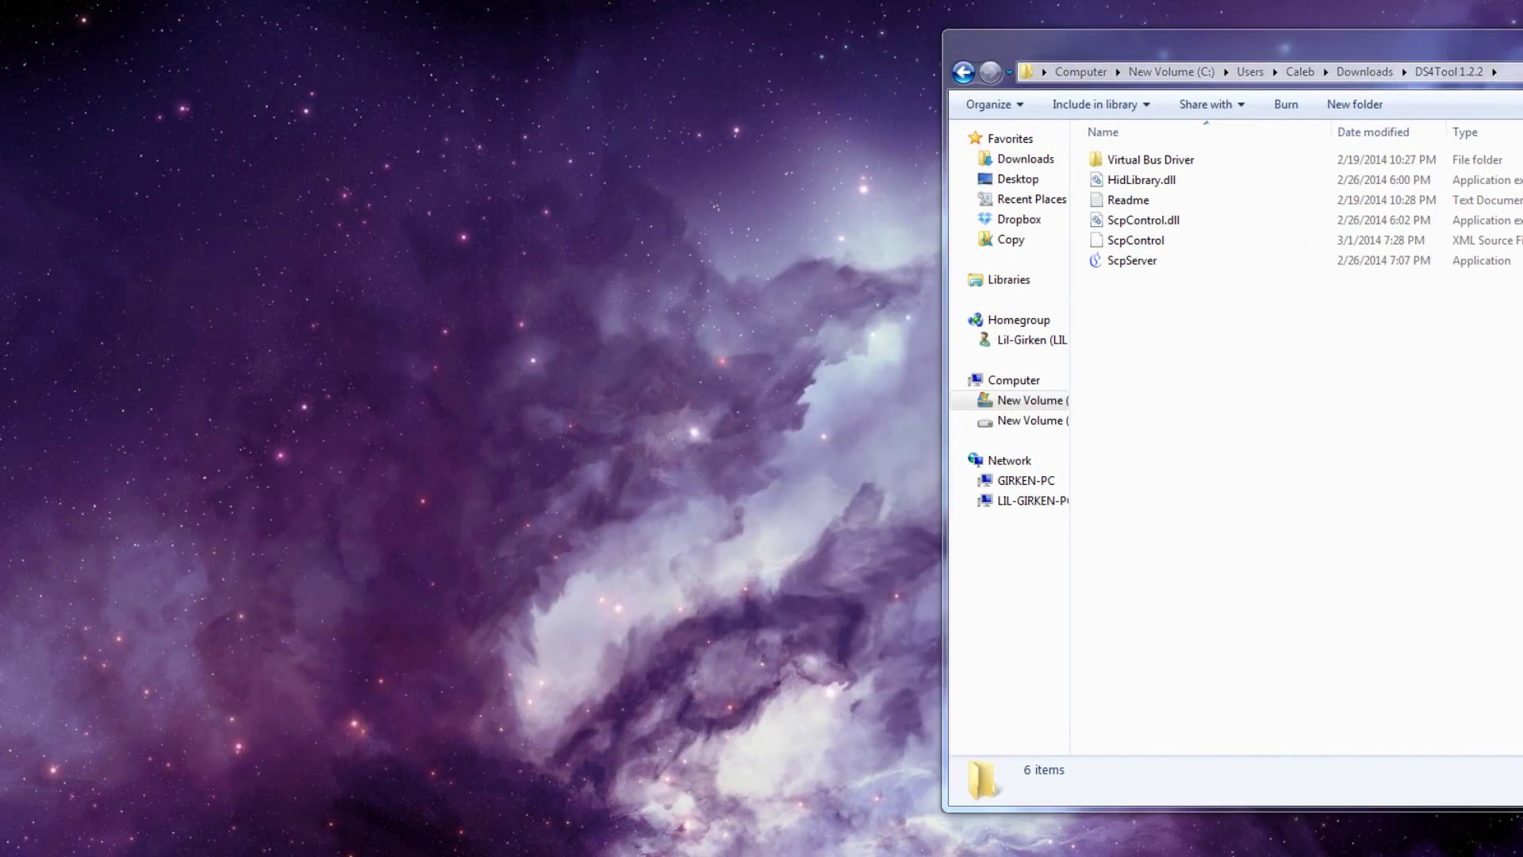
drag(0, 26, 311, 26)
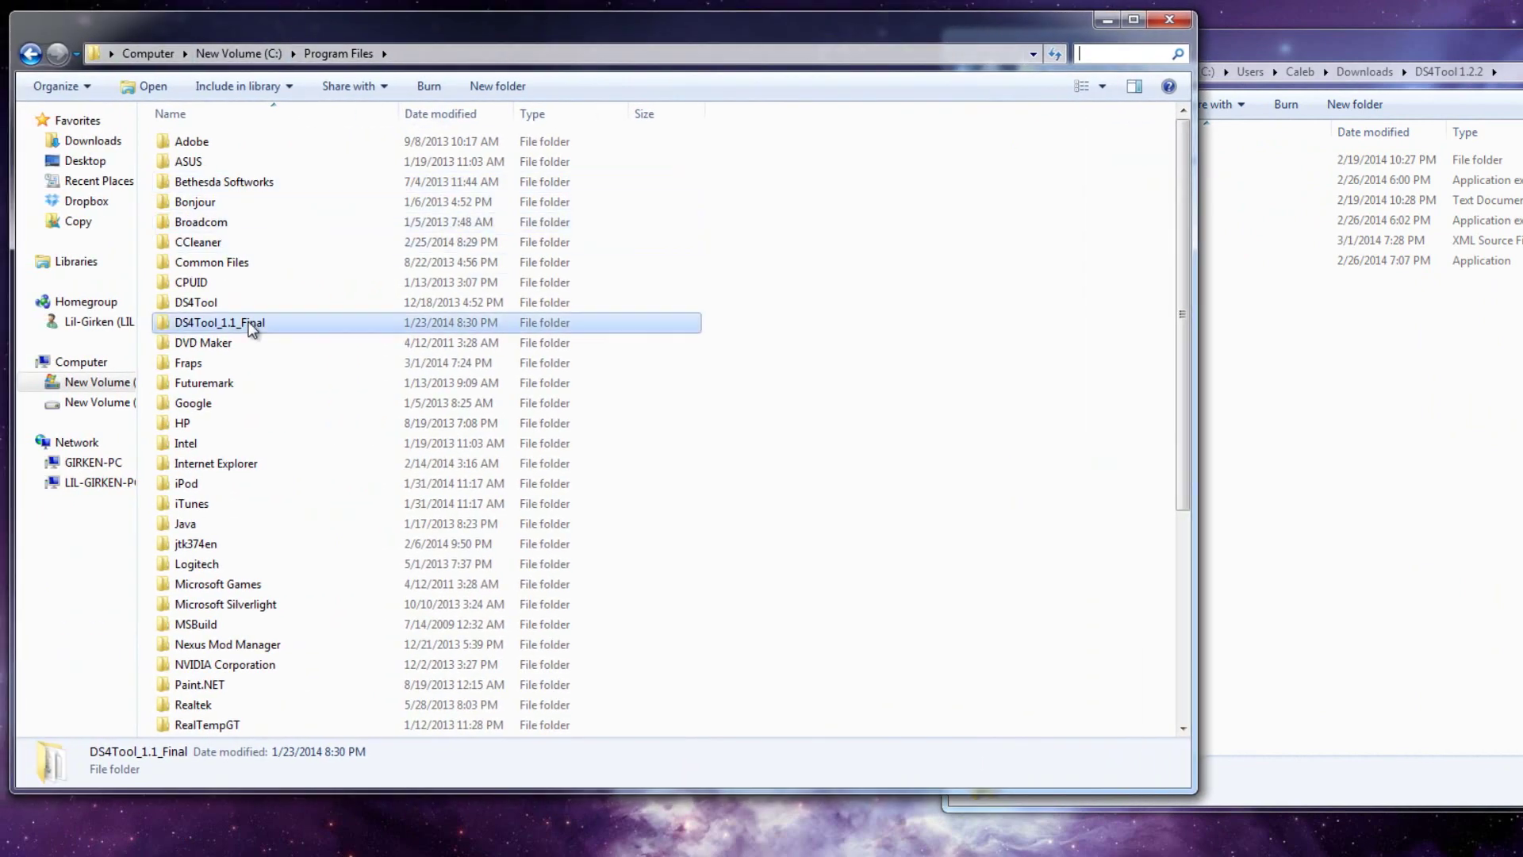
click(217, 305)
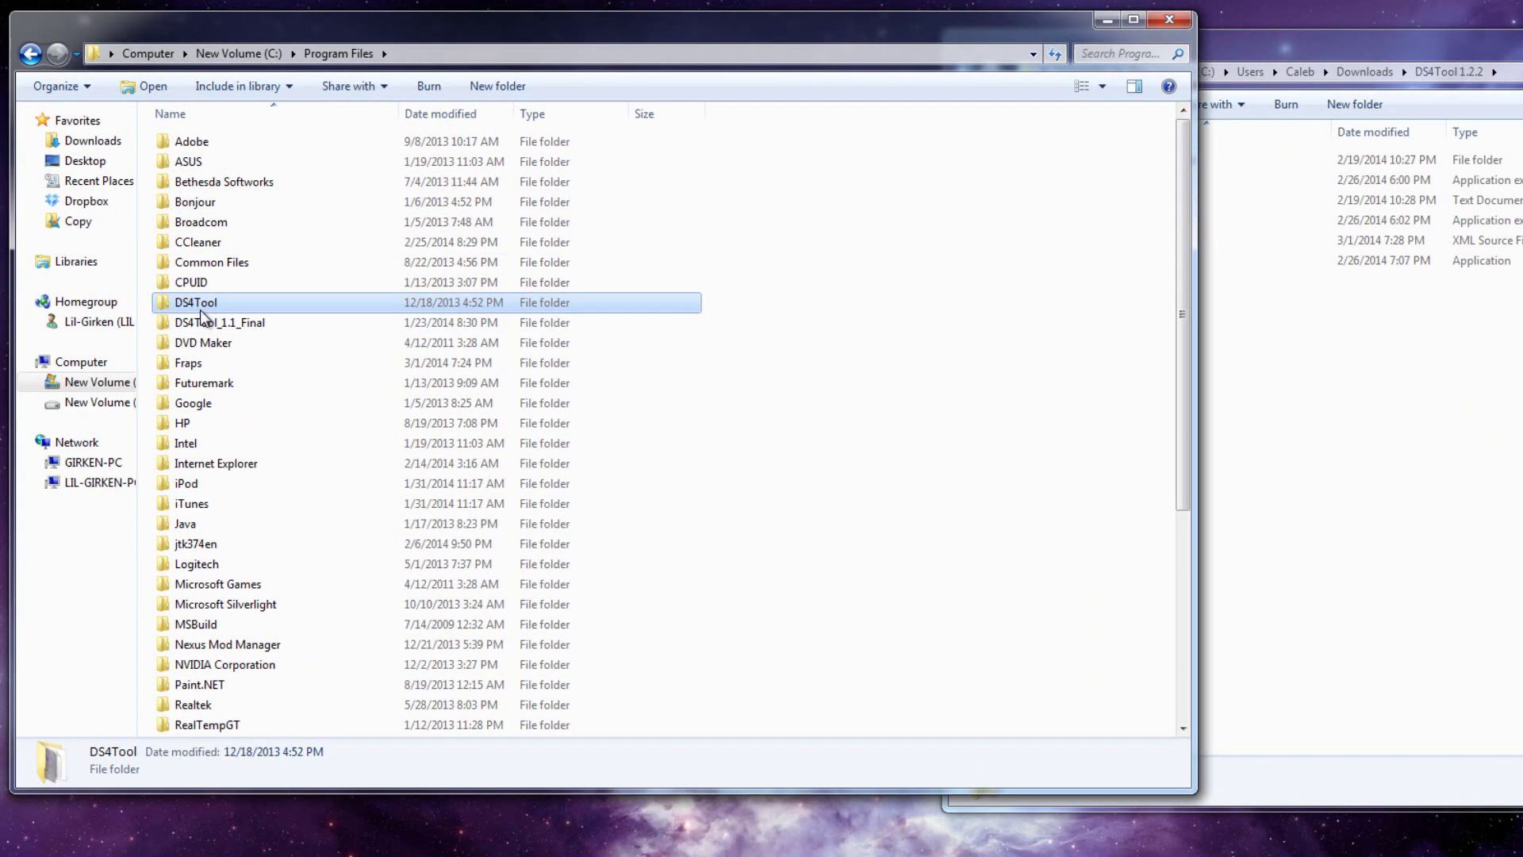
click(219, 325)
Step: Return to the Downloads folder and move the DS4Tool 1.2.2 folder from there into Program Files
click(1351, 449)
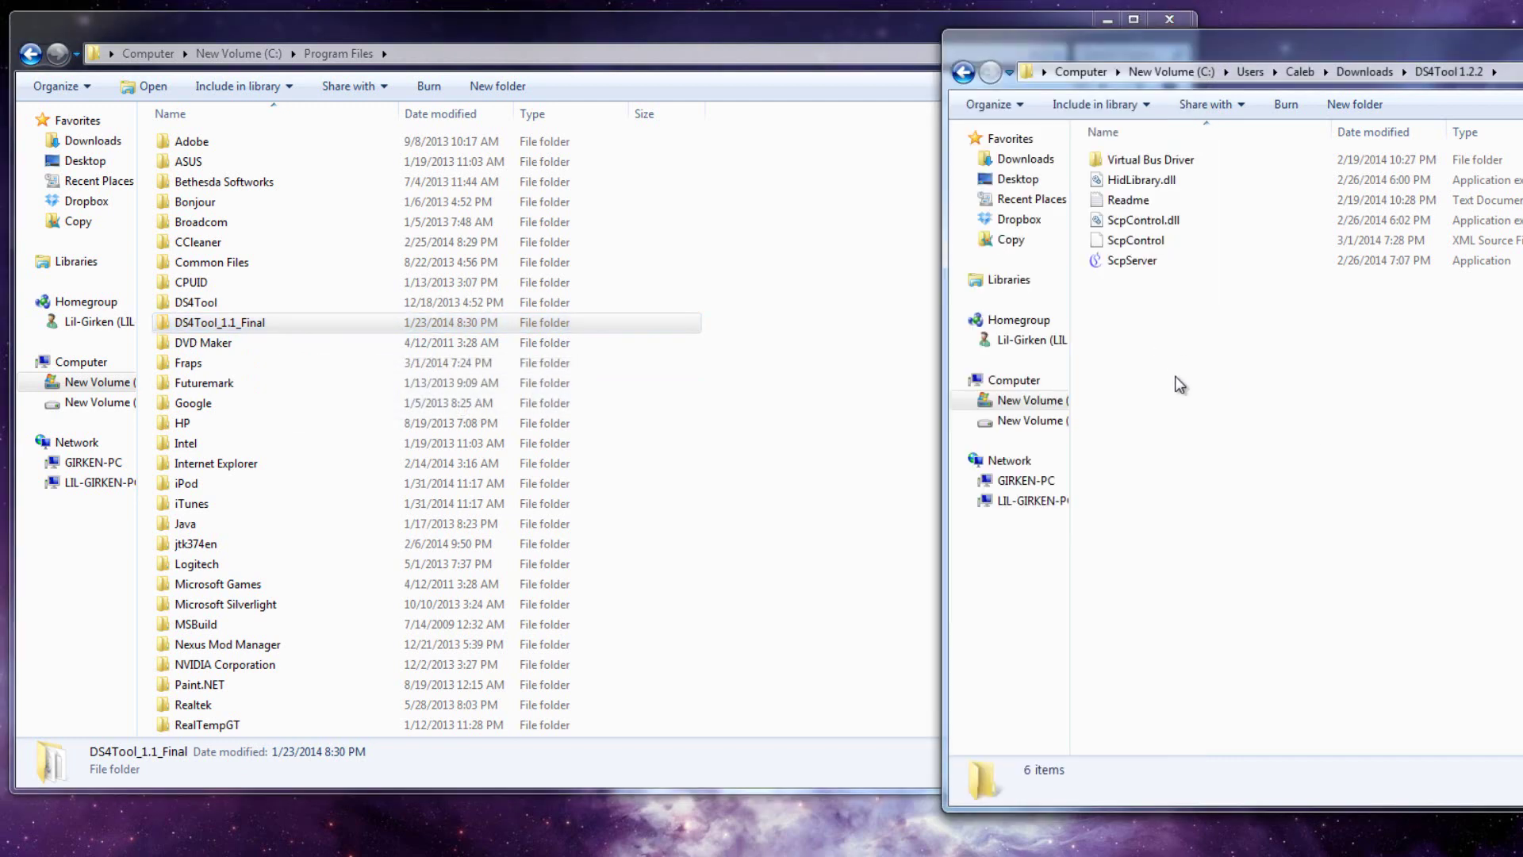
key(BackSpace)
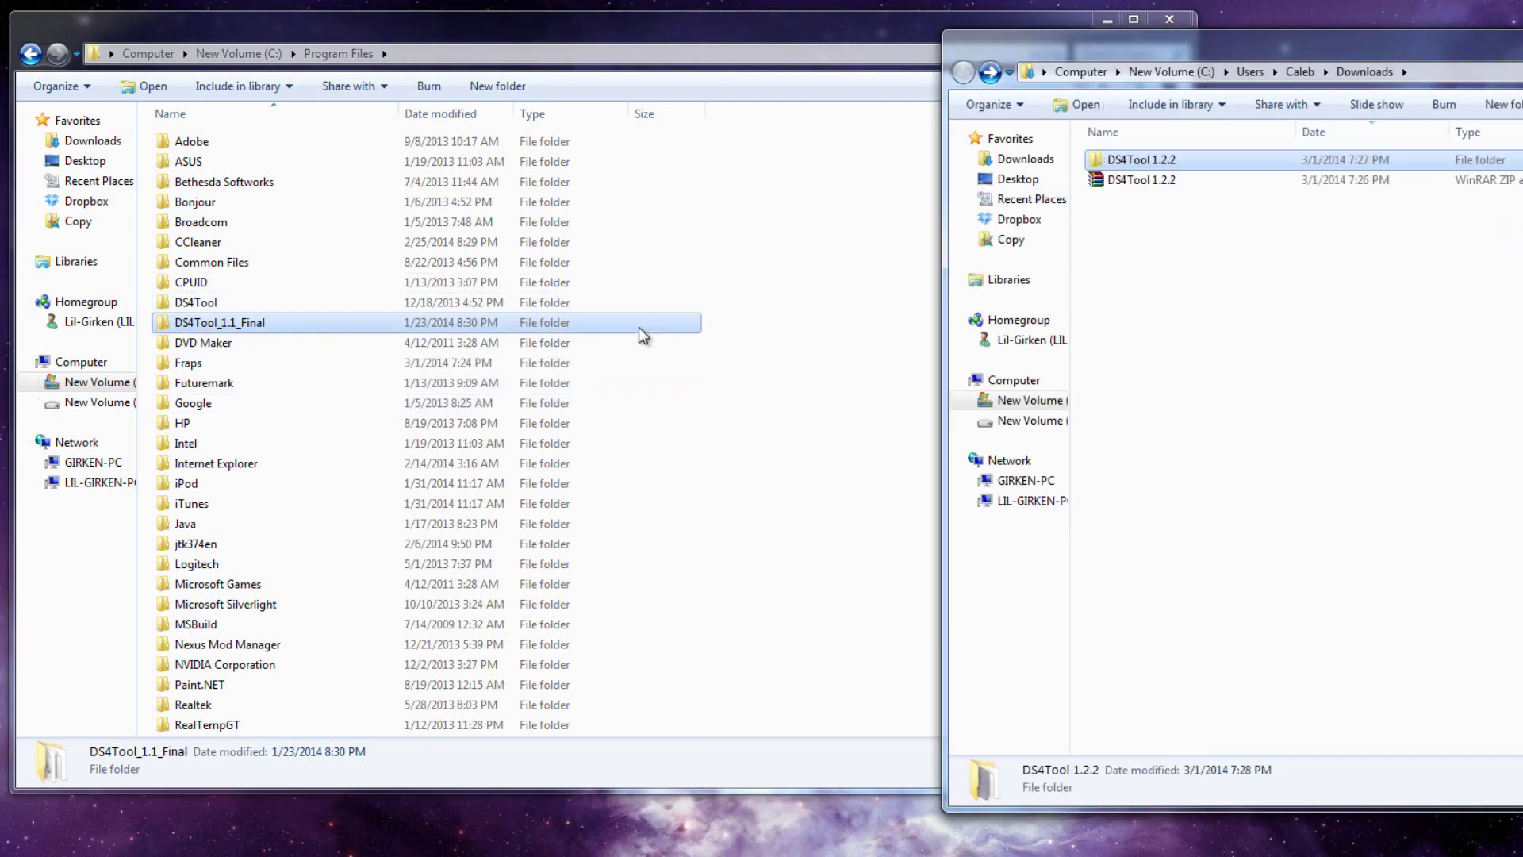
click(831, 319)
right_click(831, 319)
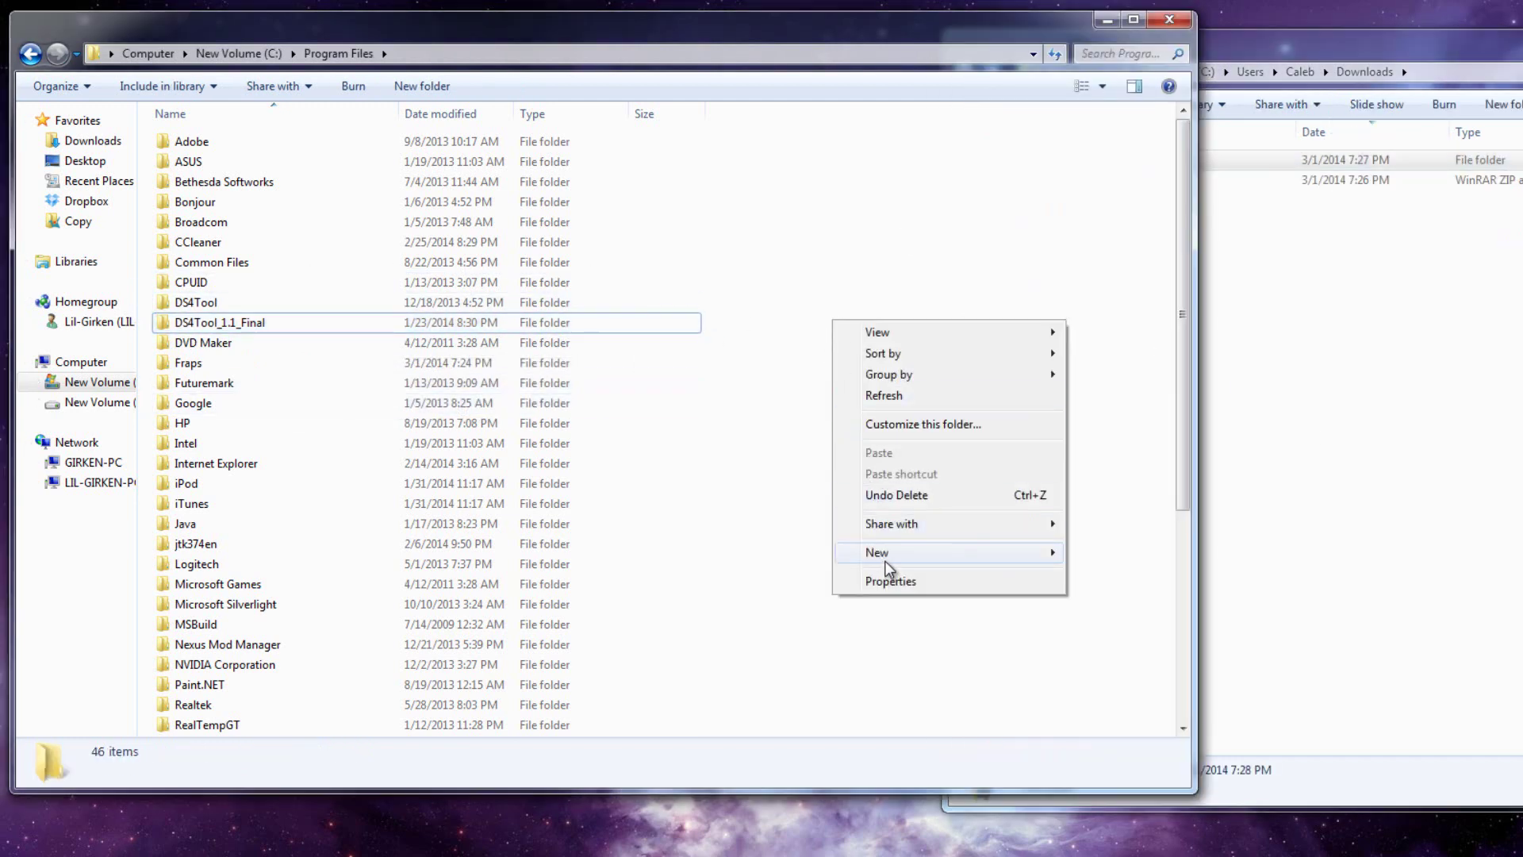
click(1472, 465)
drag(1156, 158, 820, 328)
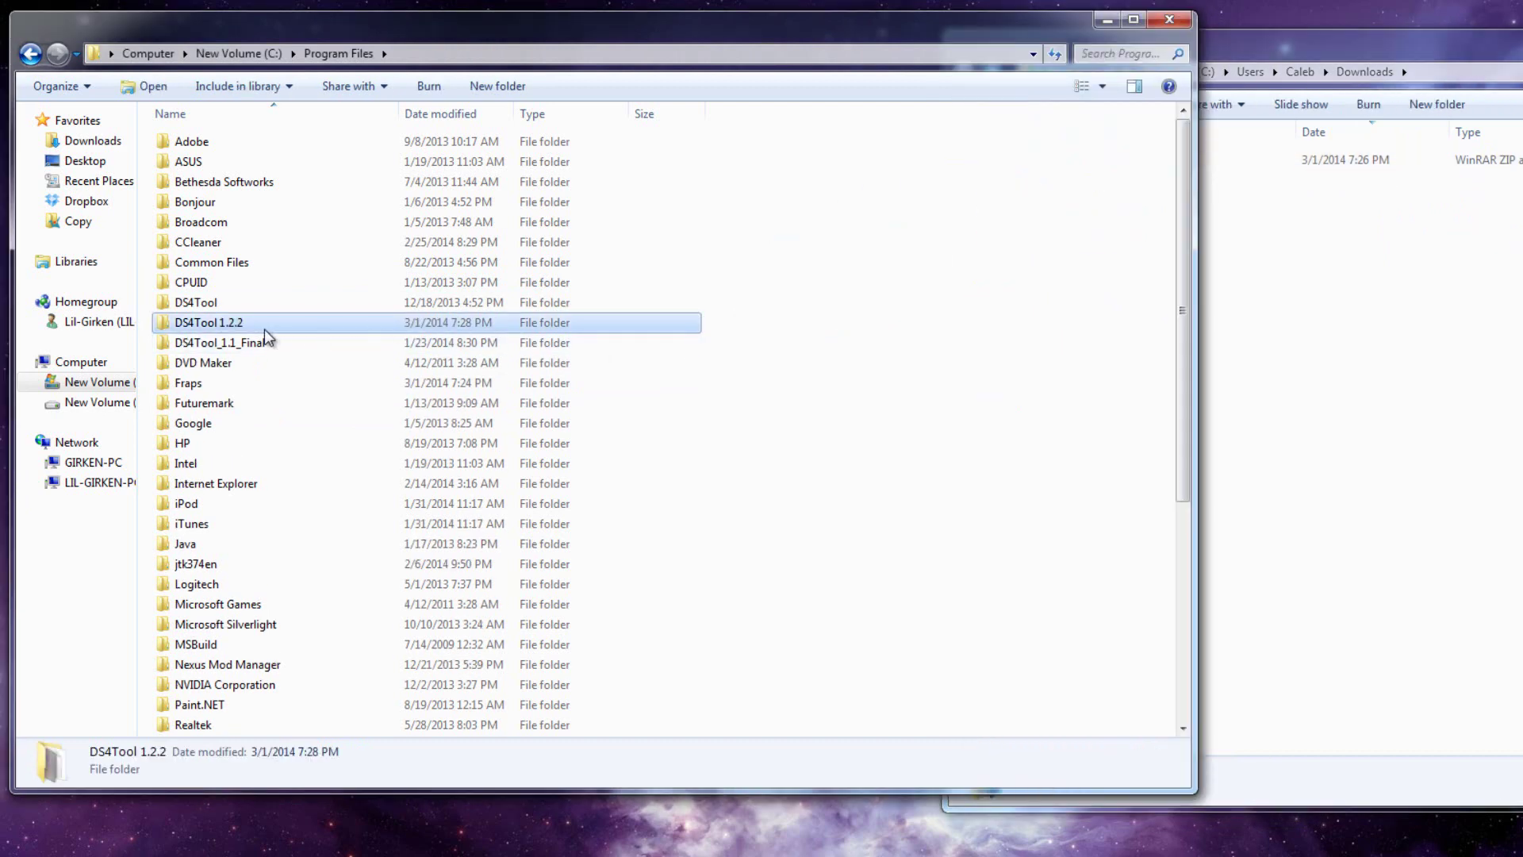
Step: Open the DS4Tool 1.2.2 folder inside Program Files
click(211, 309)
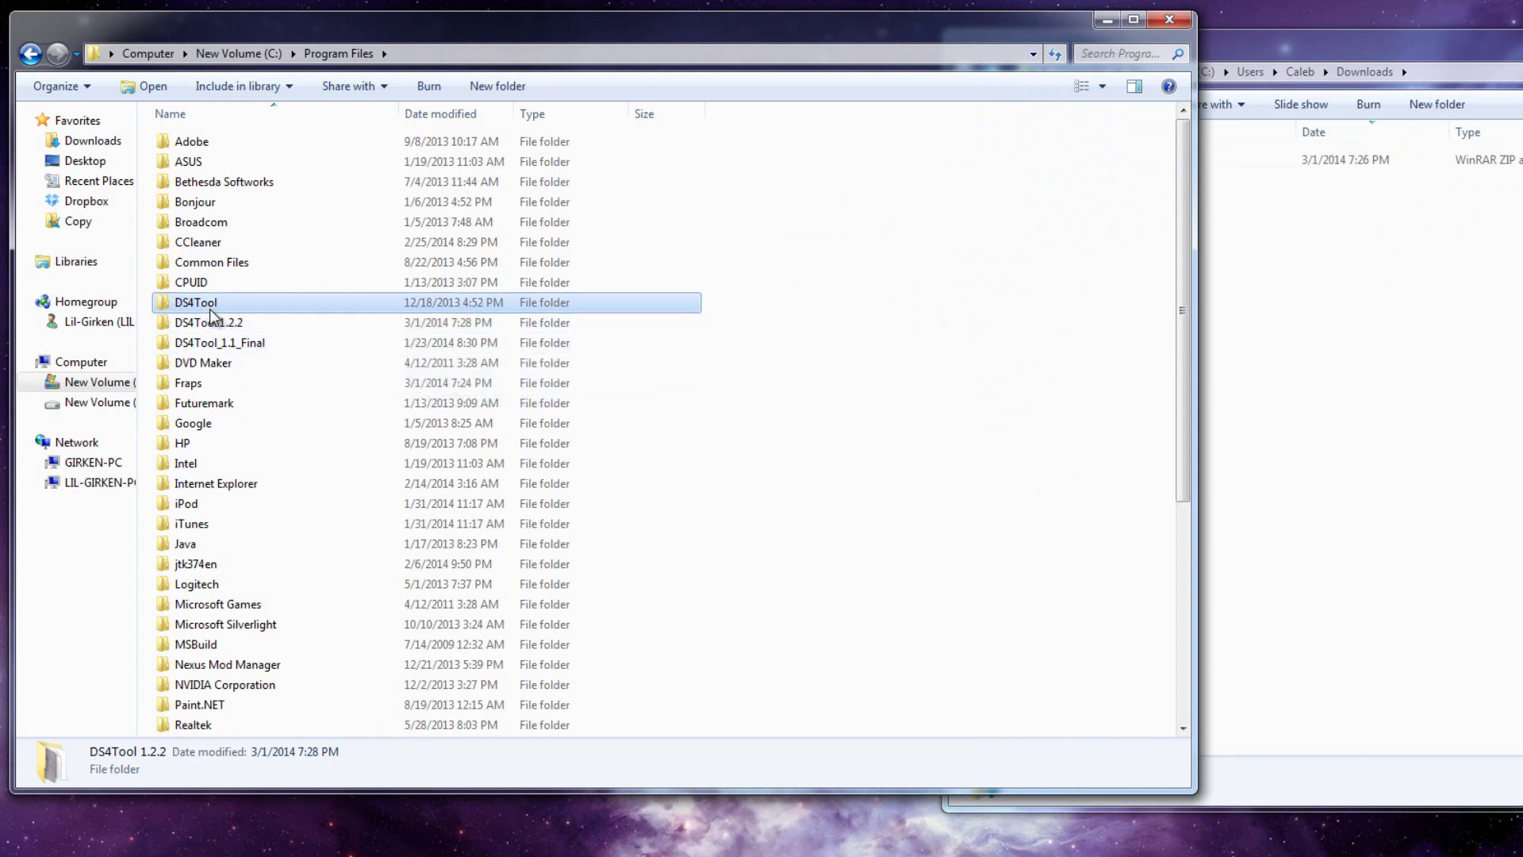
click(176, 323)
double_click(178, 325)
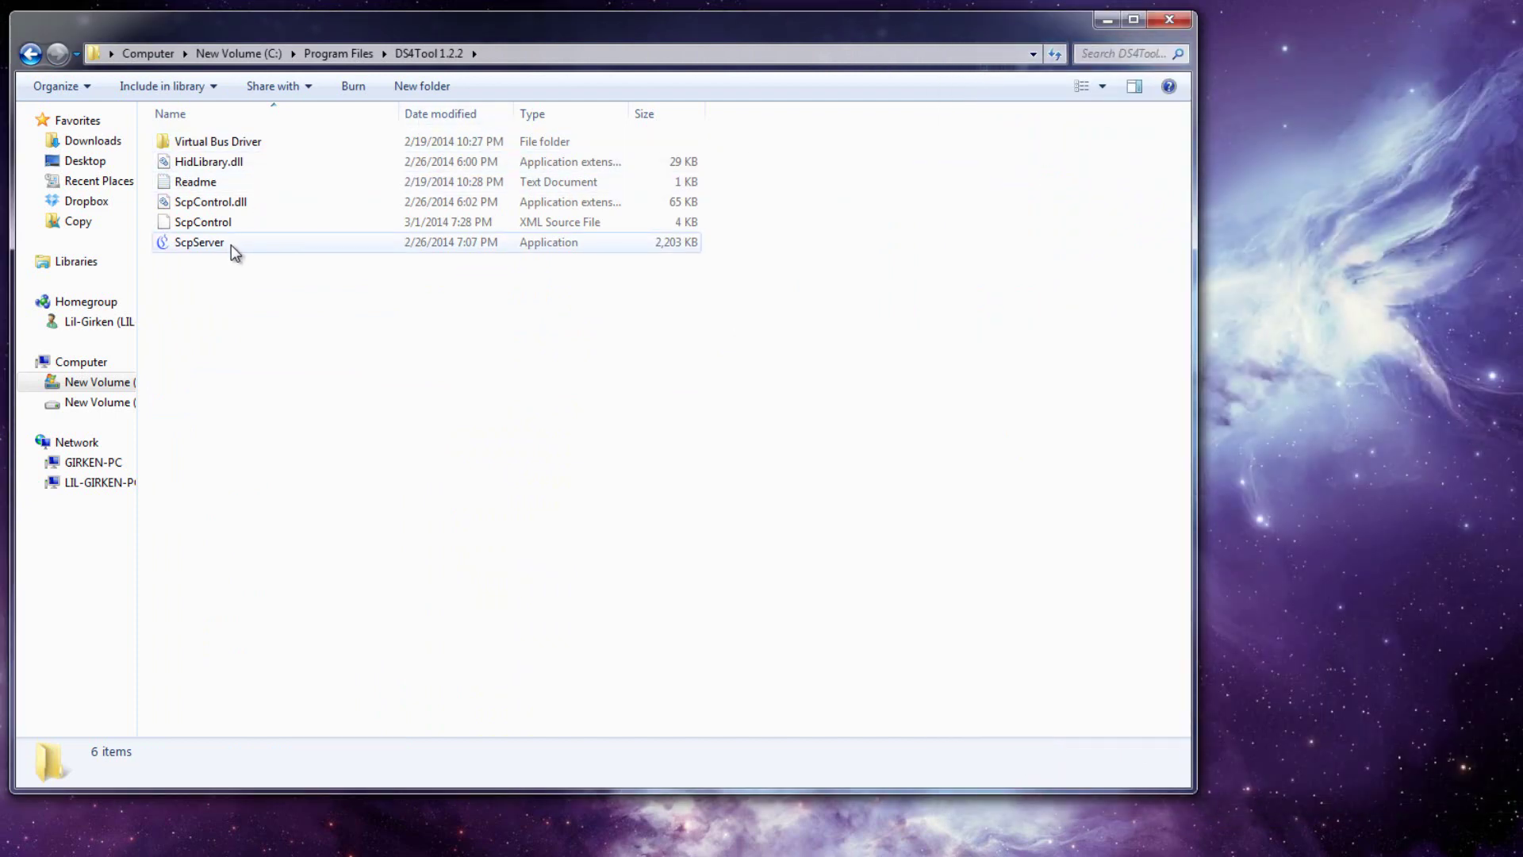
Step: Create a shortcut to the ScpServer application, move it onto the desktop and close the folder window
right_click(230, 244)
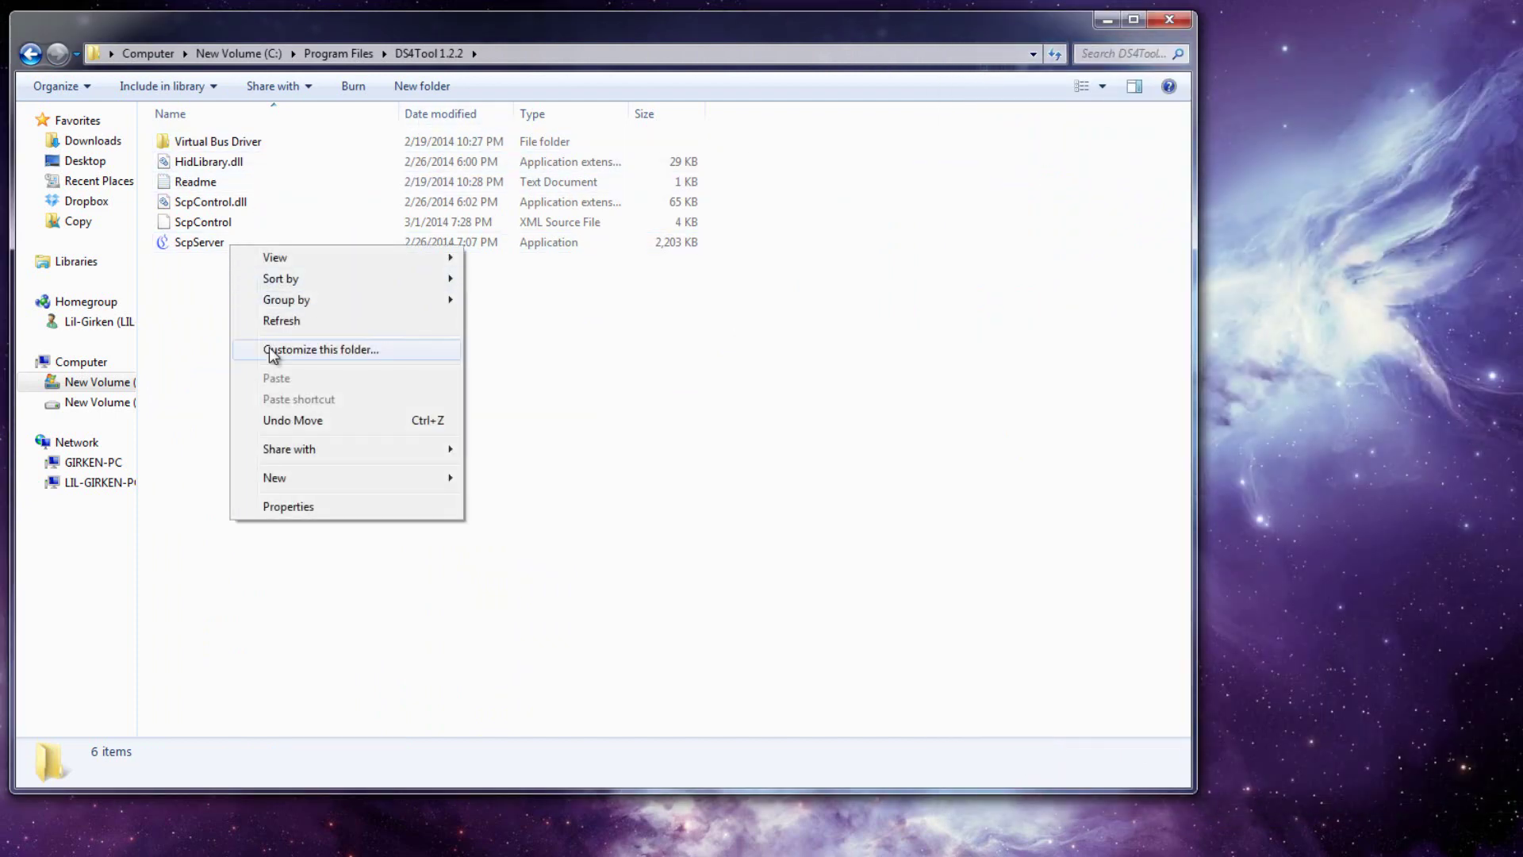
click(186, 246)
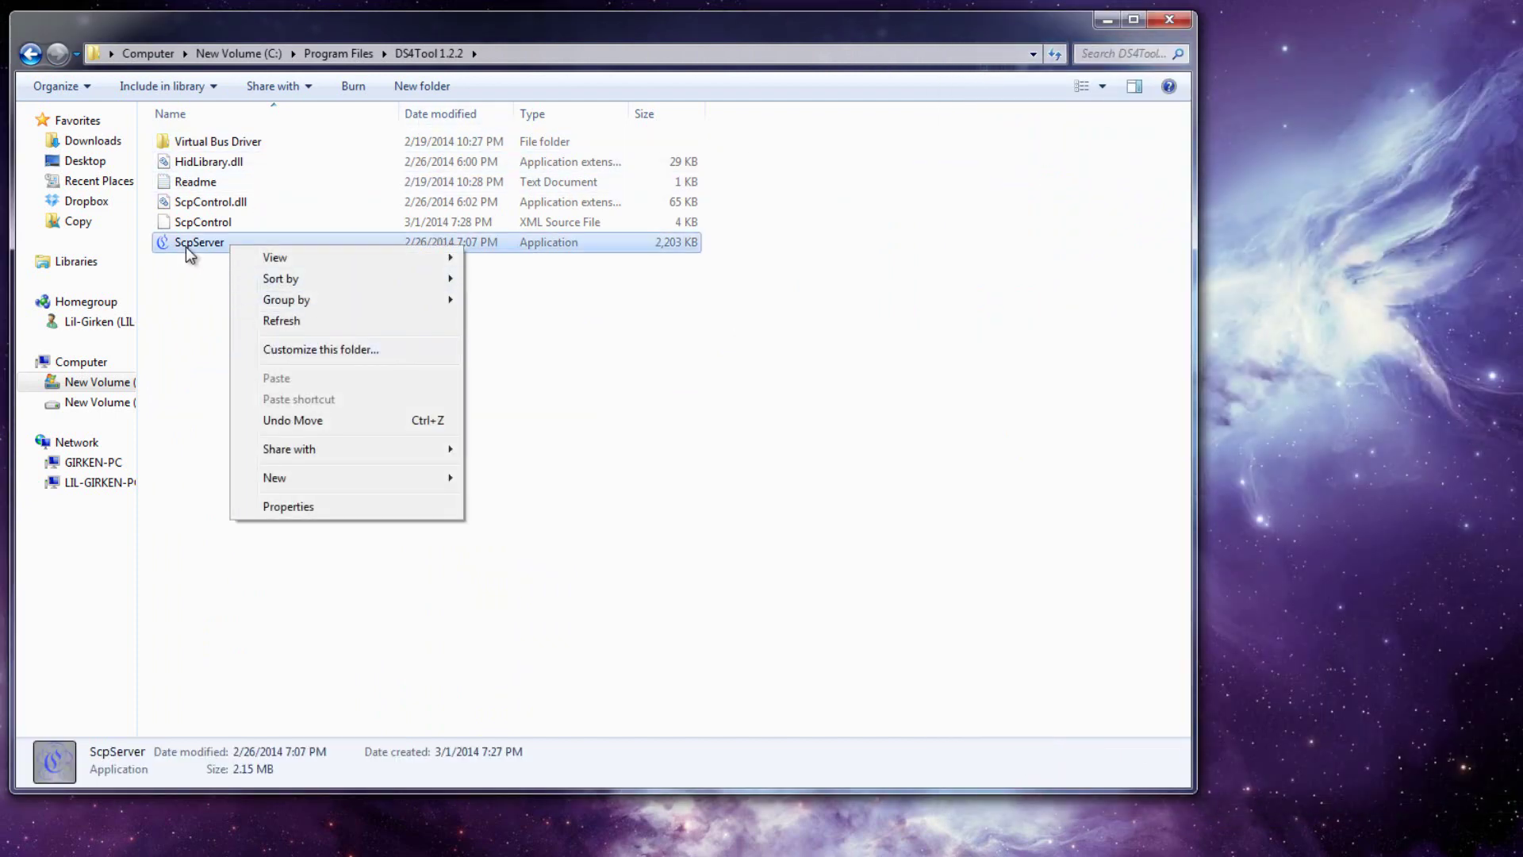
right_click(246, 243)
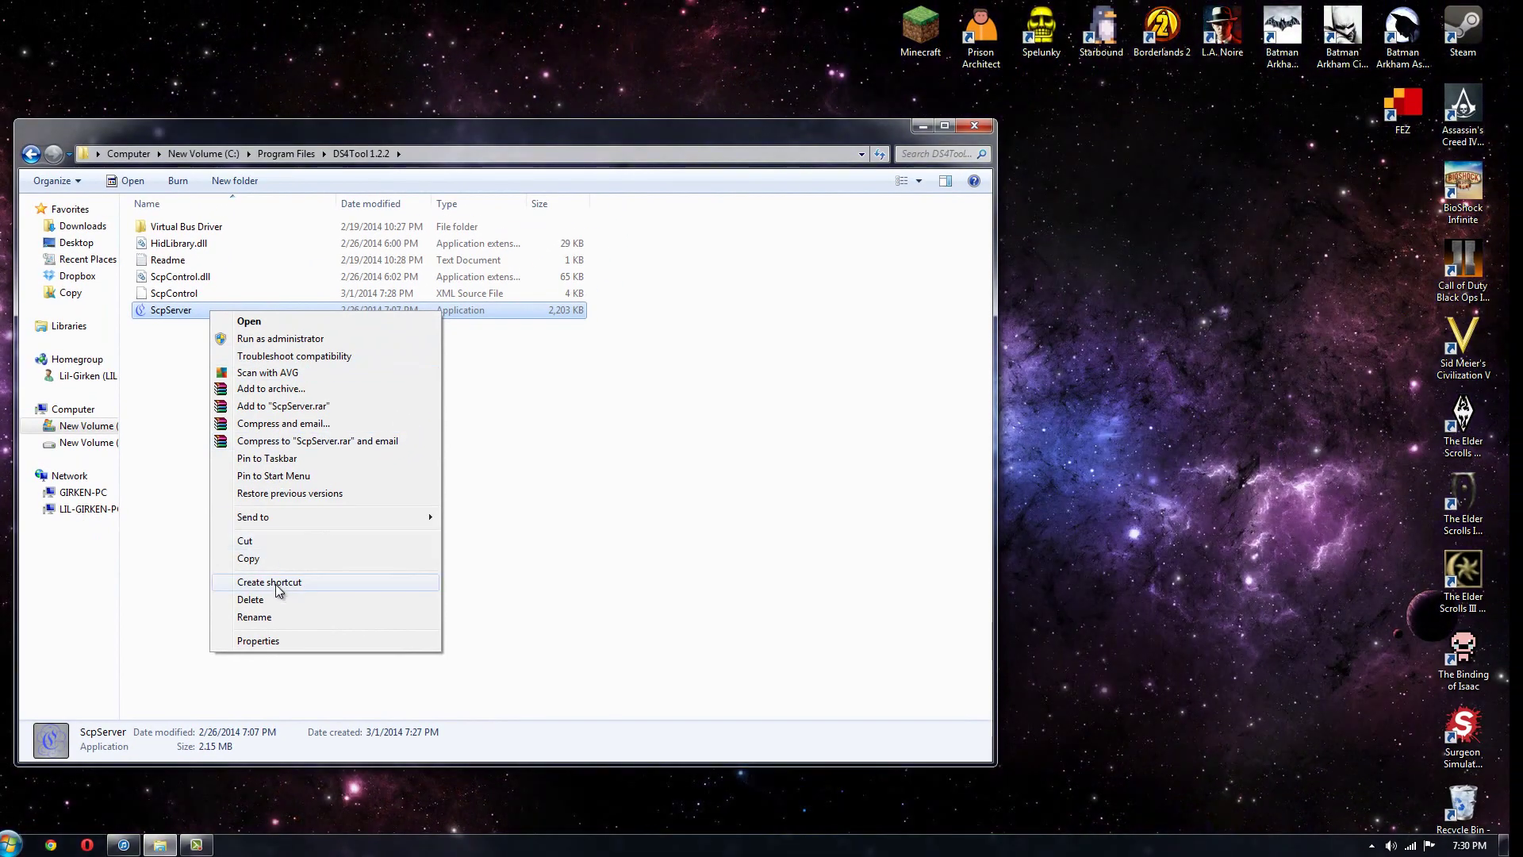
click(277, 588)
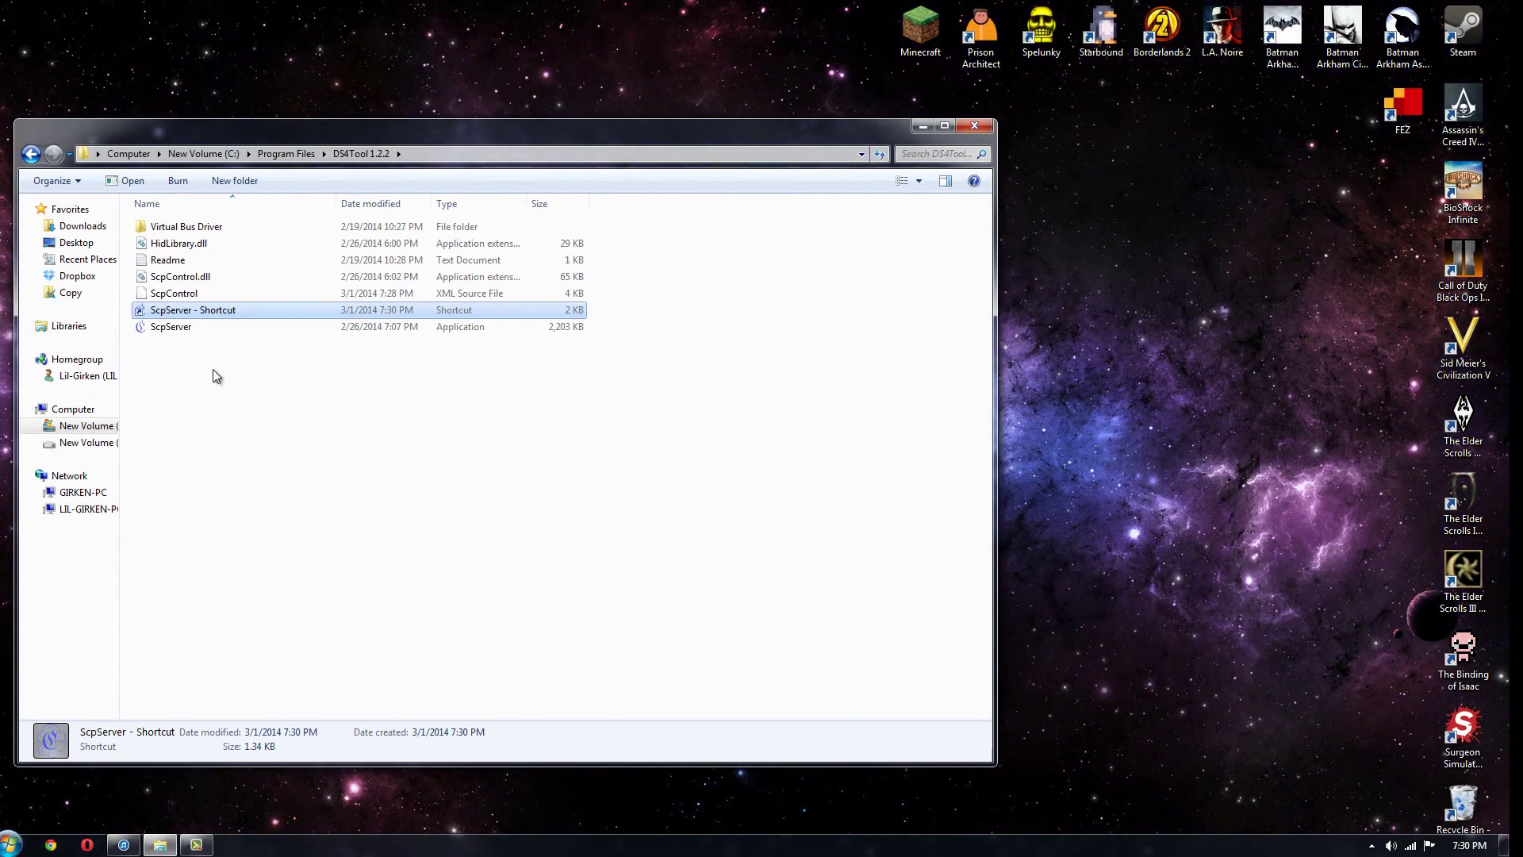
drag(181, 311, 254, 31)
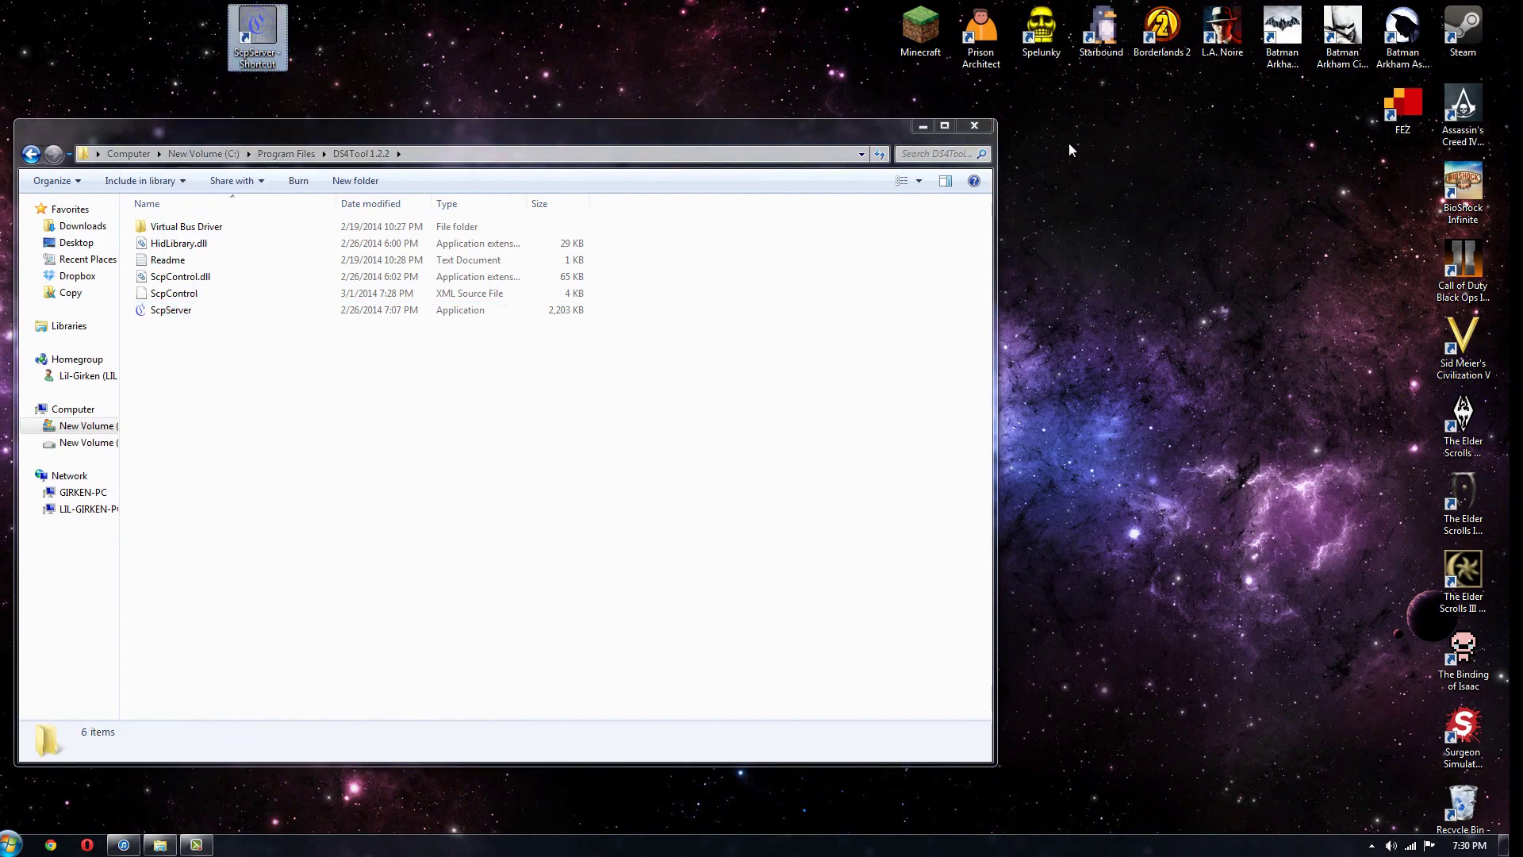
click(974, 126)
Step: Rename the new desktop shortcut to "ScpServer - Shortcut 1.2.2" and reposition it nearer the middle of the desktop
right_click(254, 32)
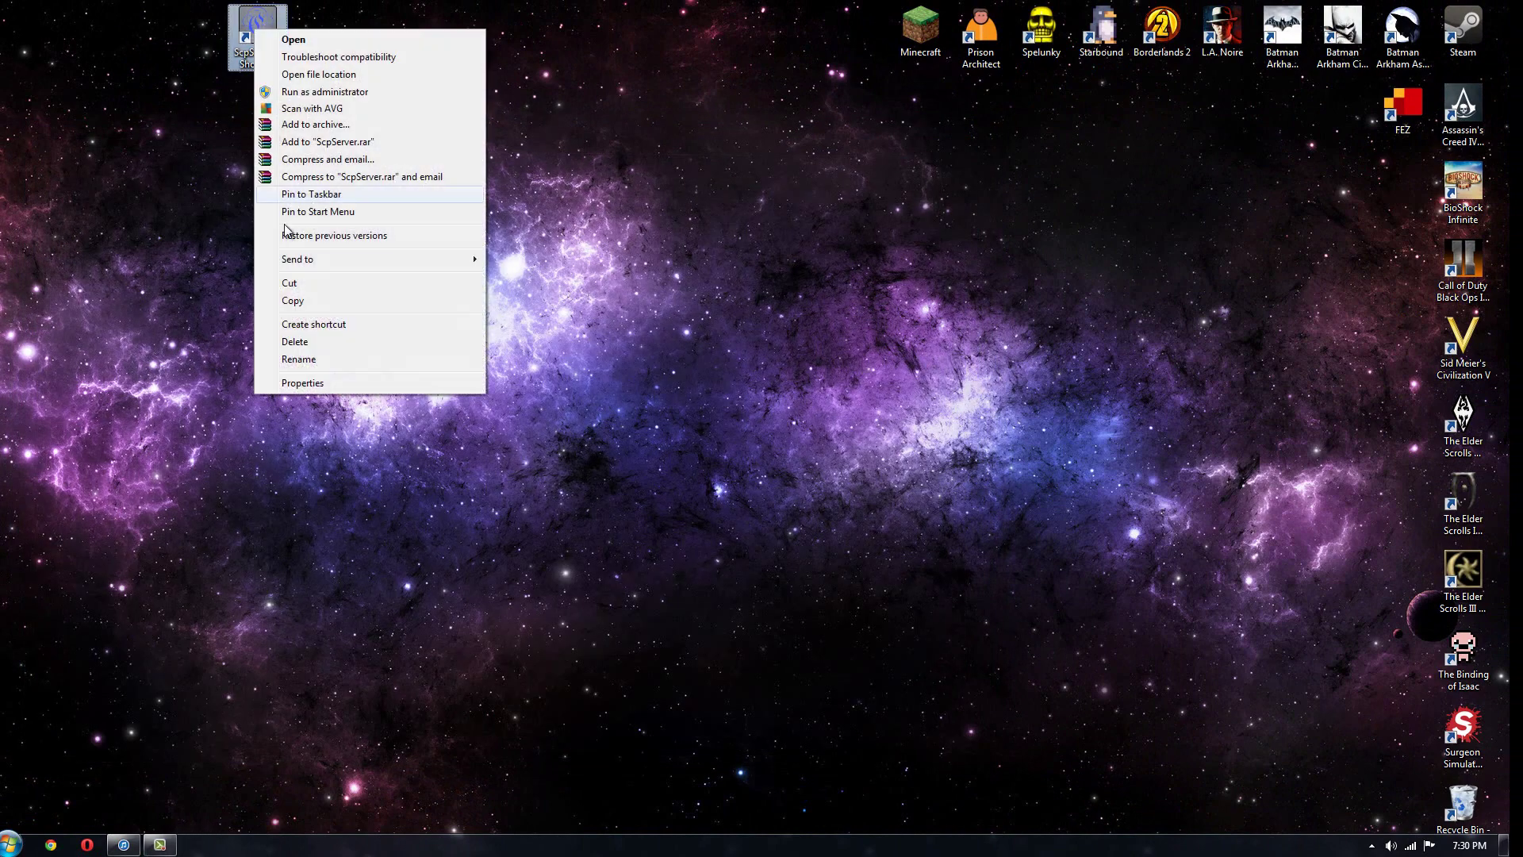
click(304, 352)
key(End)
text(1.2.2)
key(Return)
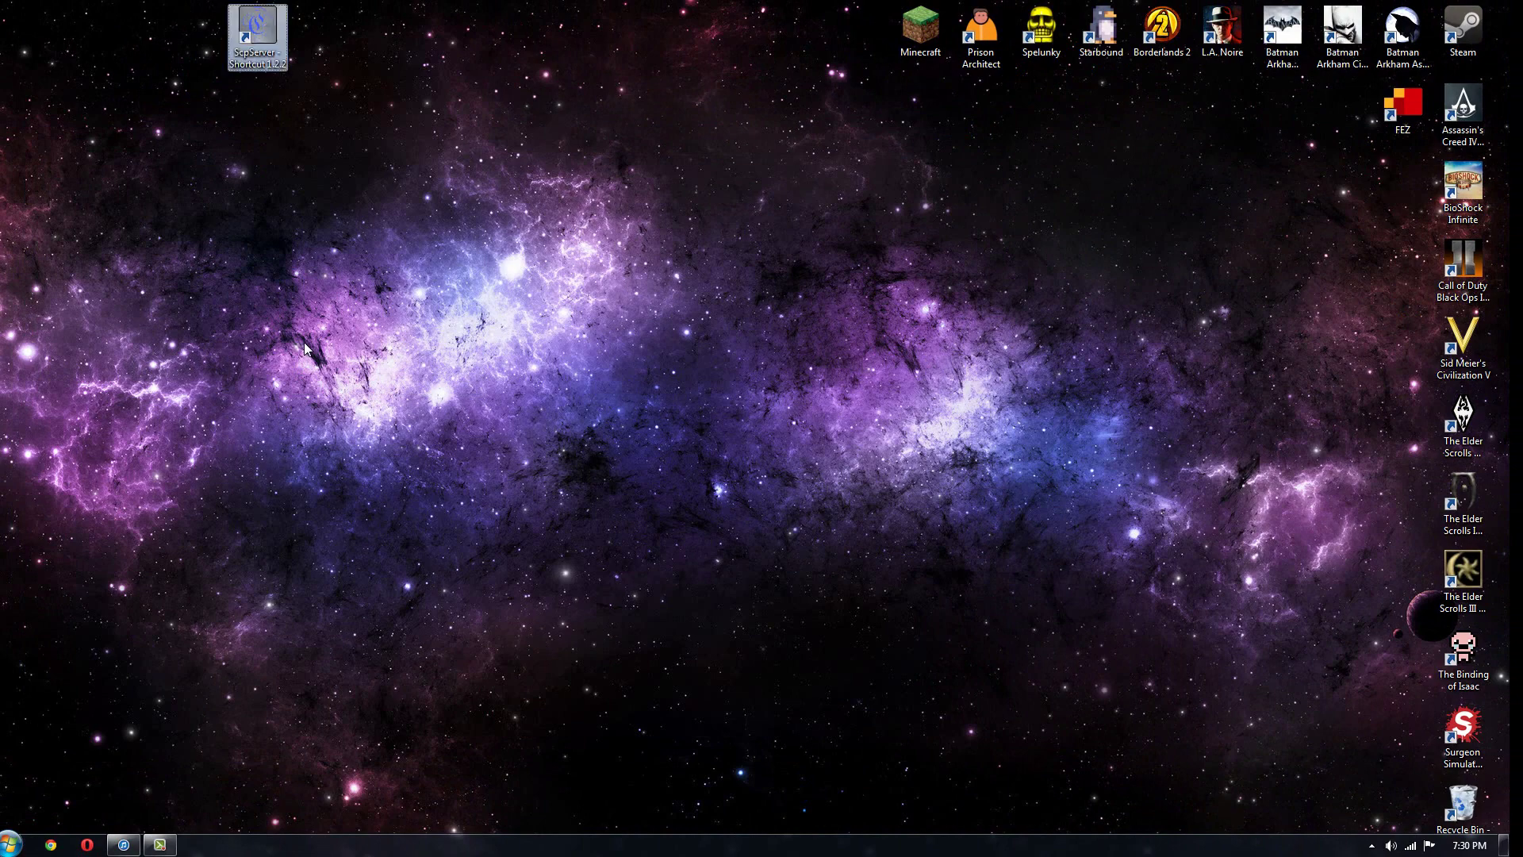
drag(265, 56, 507, 289)
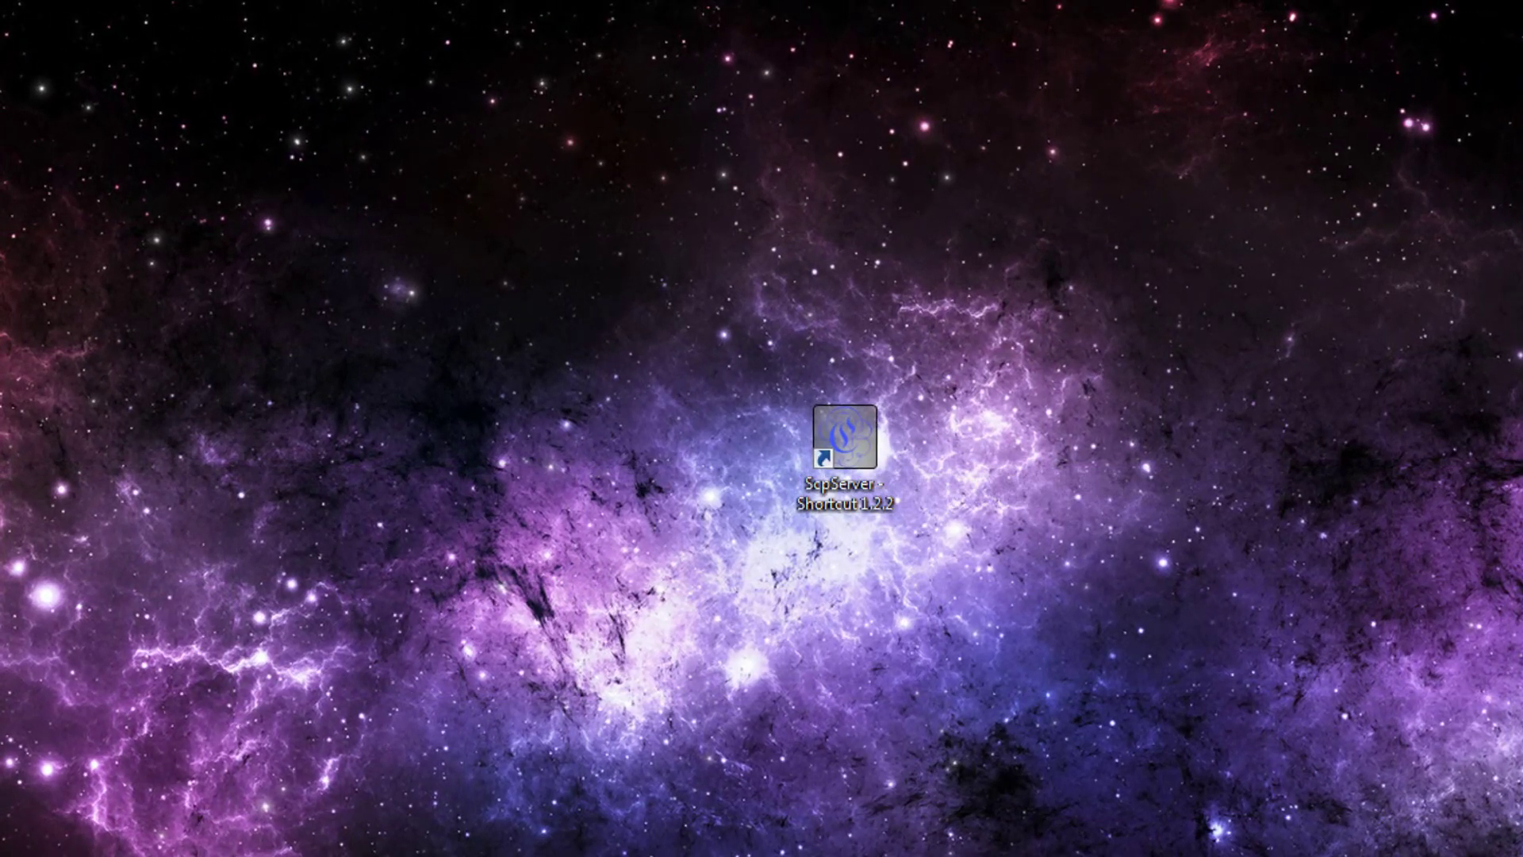
Step: Delete the old ScpServer 1.1 shortcut from the desktop
drag(885, 447, 764, 479)
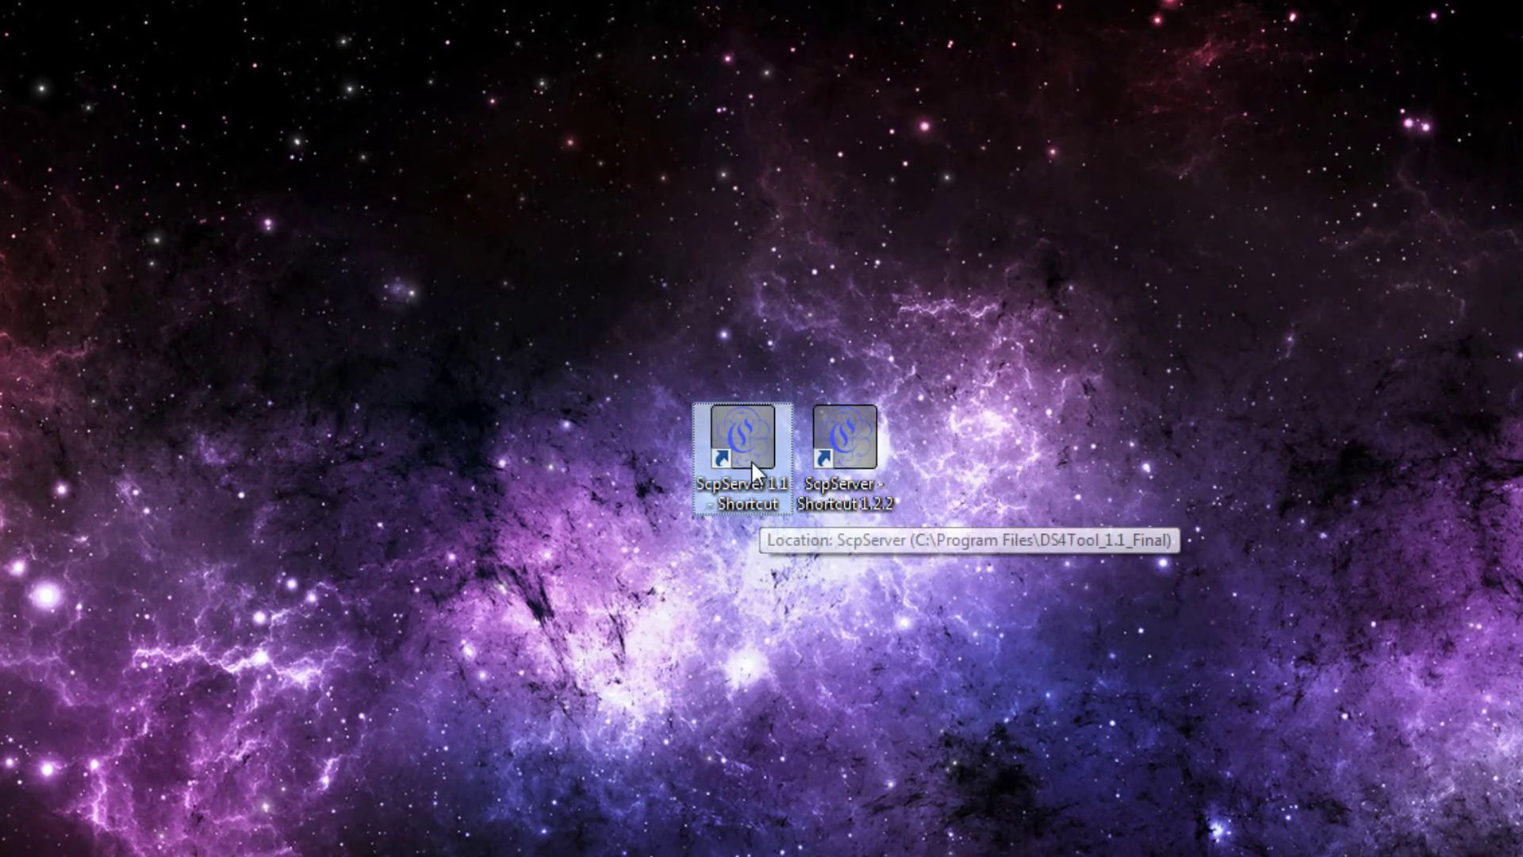
key(Delete)
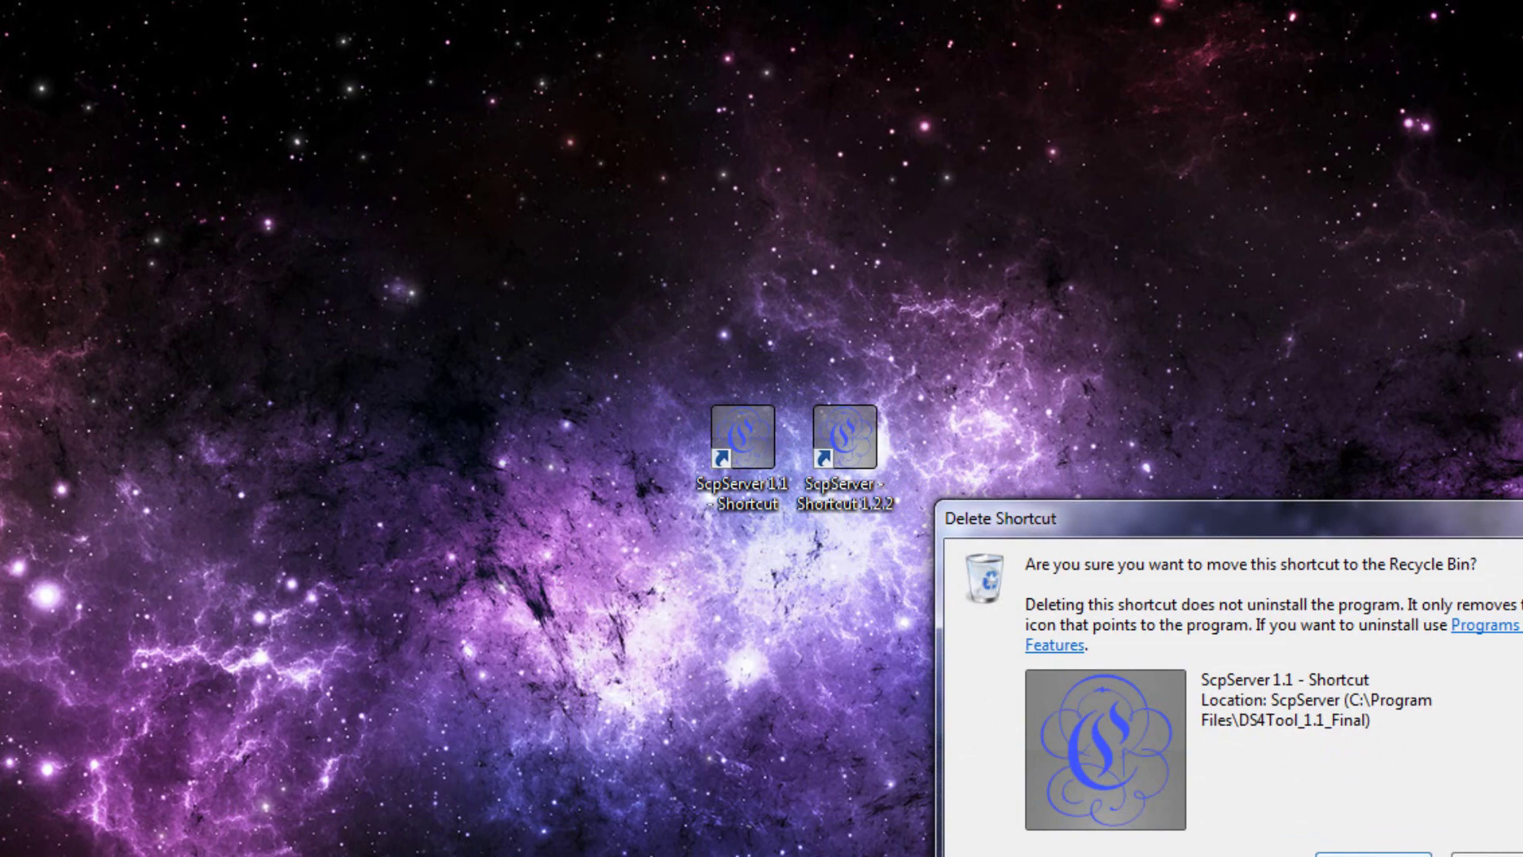
click(1373, 855)
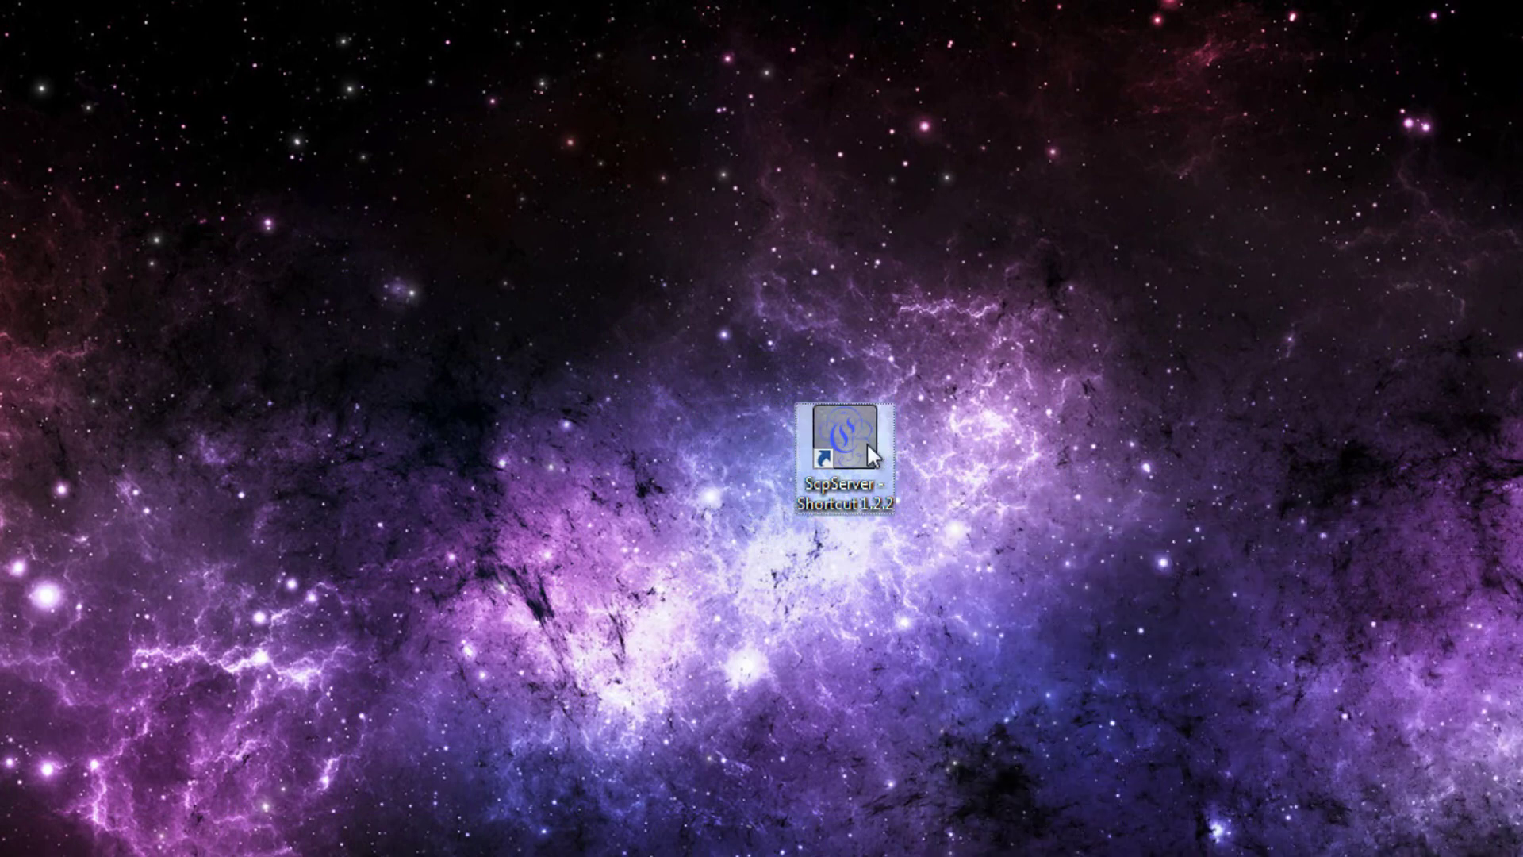
Step: Launch DS4 to XInput Mapper 1.2.2 from its desktop shortcut and open the options for Controller 1
double_click(867, 446)
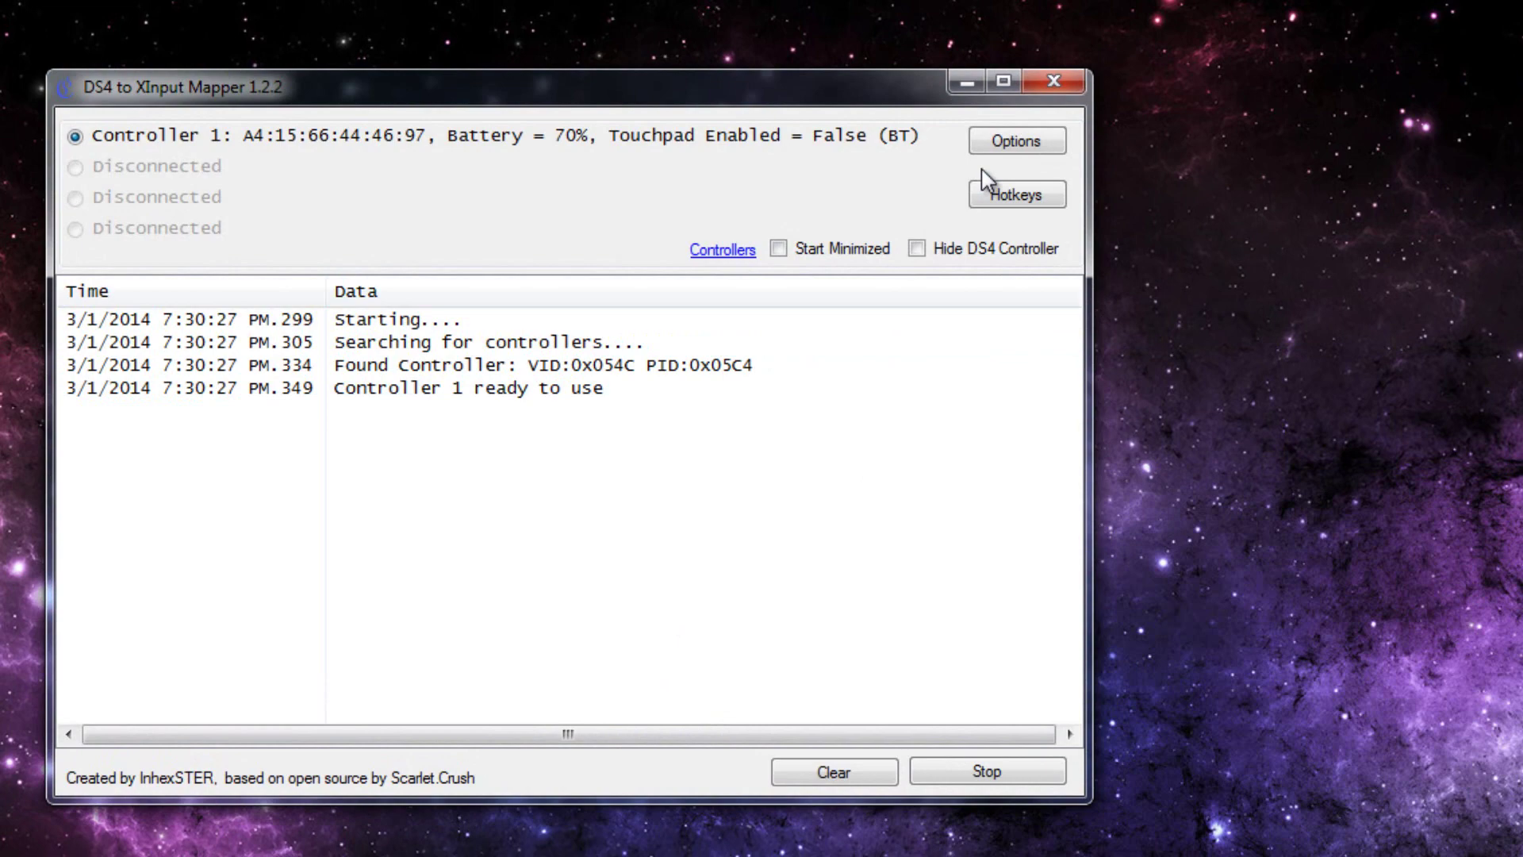
click(1014, 143)
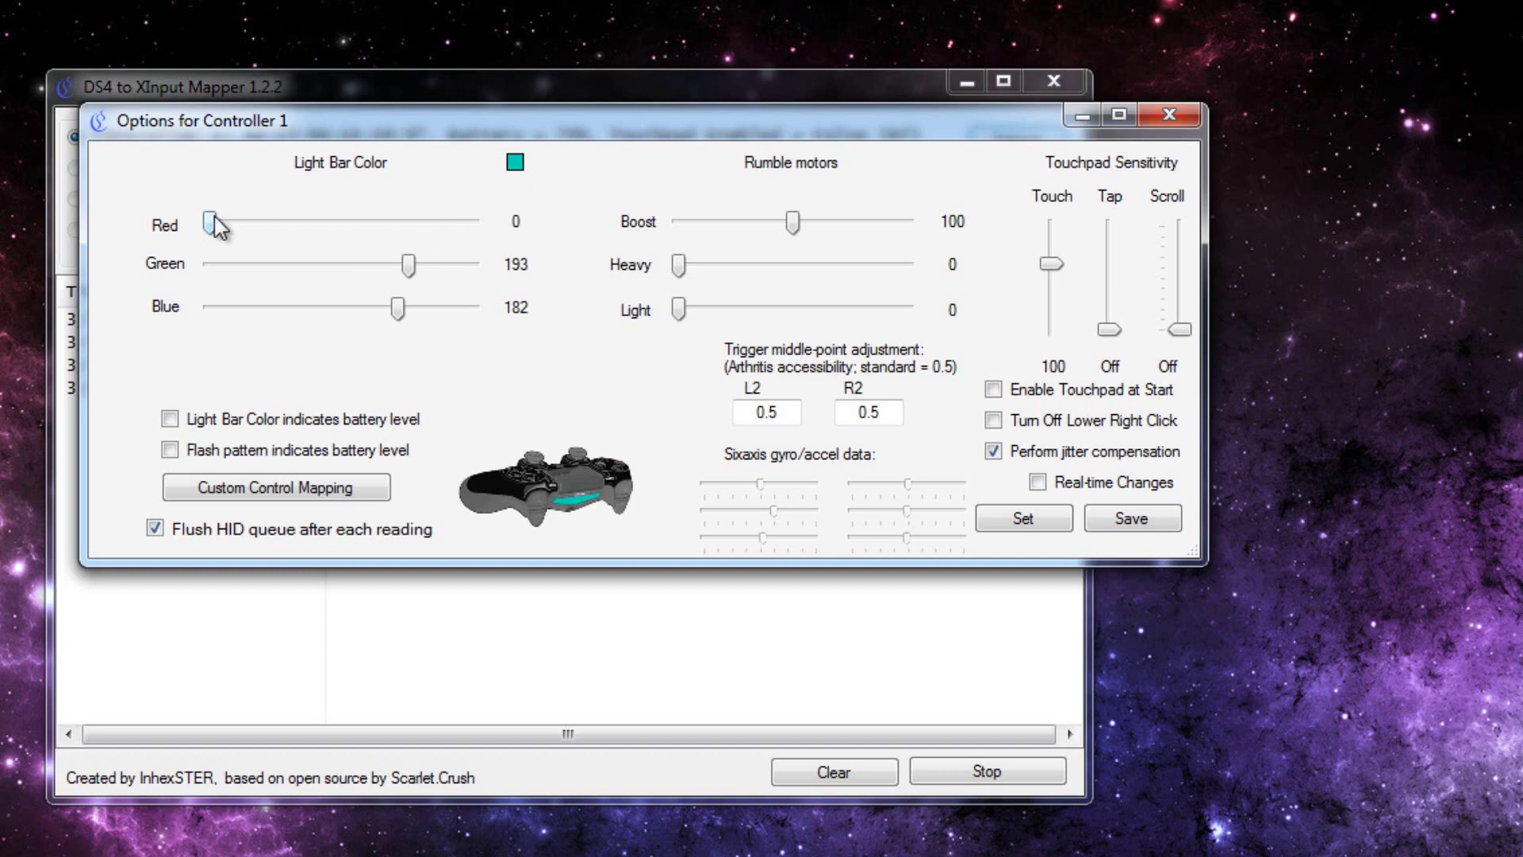
Step: Raise the light bar's red value to 255, and pick a pale green with hue 74 as the light bar colour
drag(213, 222, 498, 202)
click(514, 168)
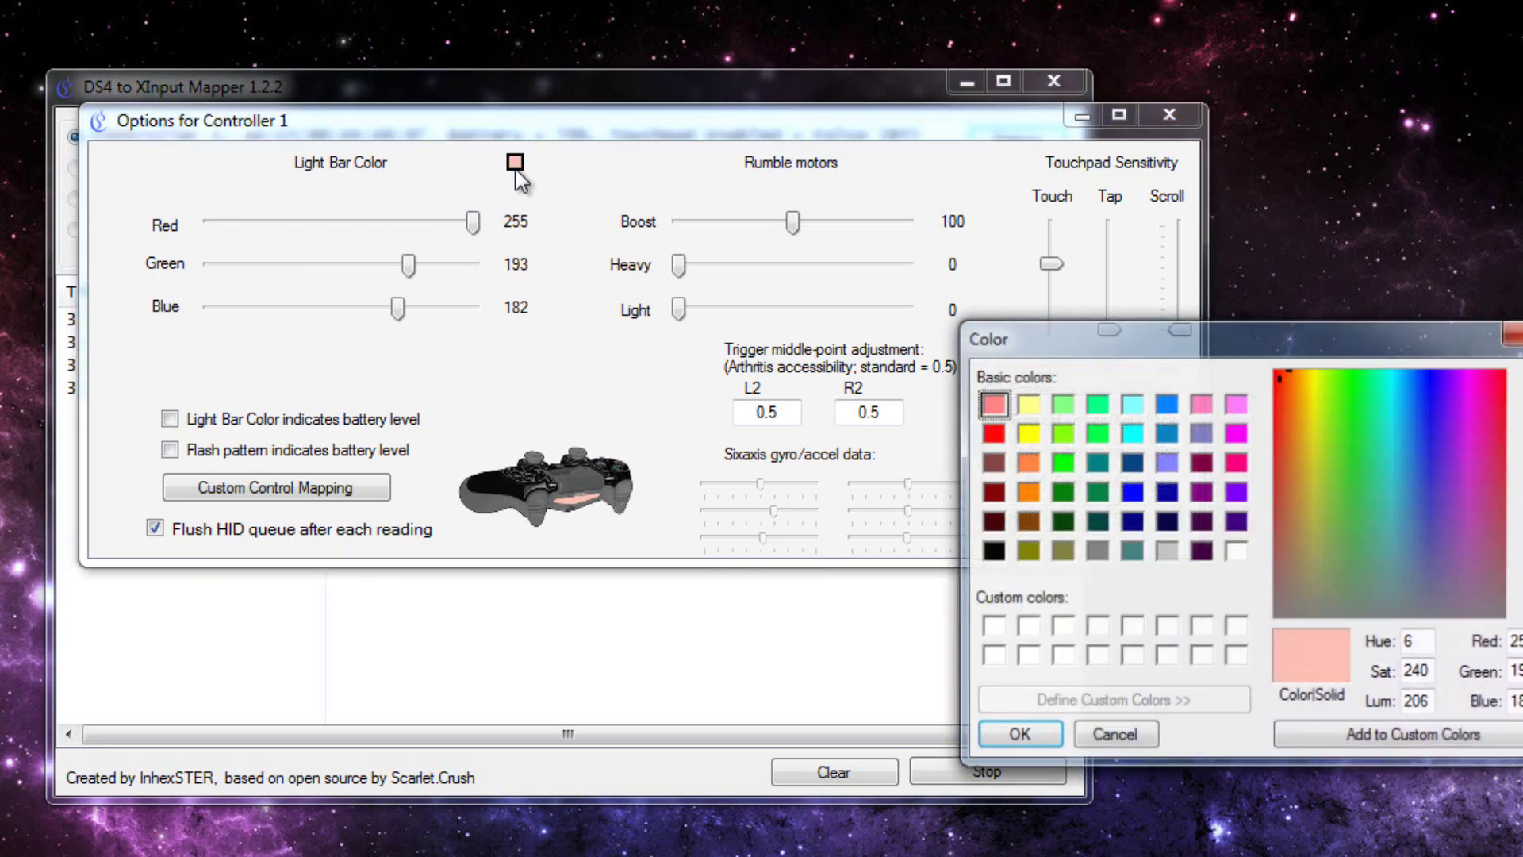
drag(1440, 449, 1388, 460)
drag(1399, 398, 1347, 400)
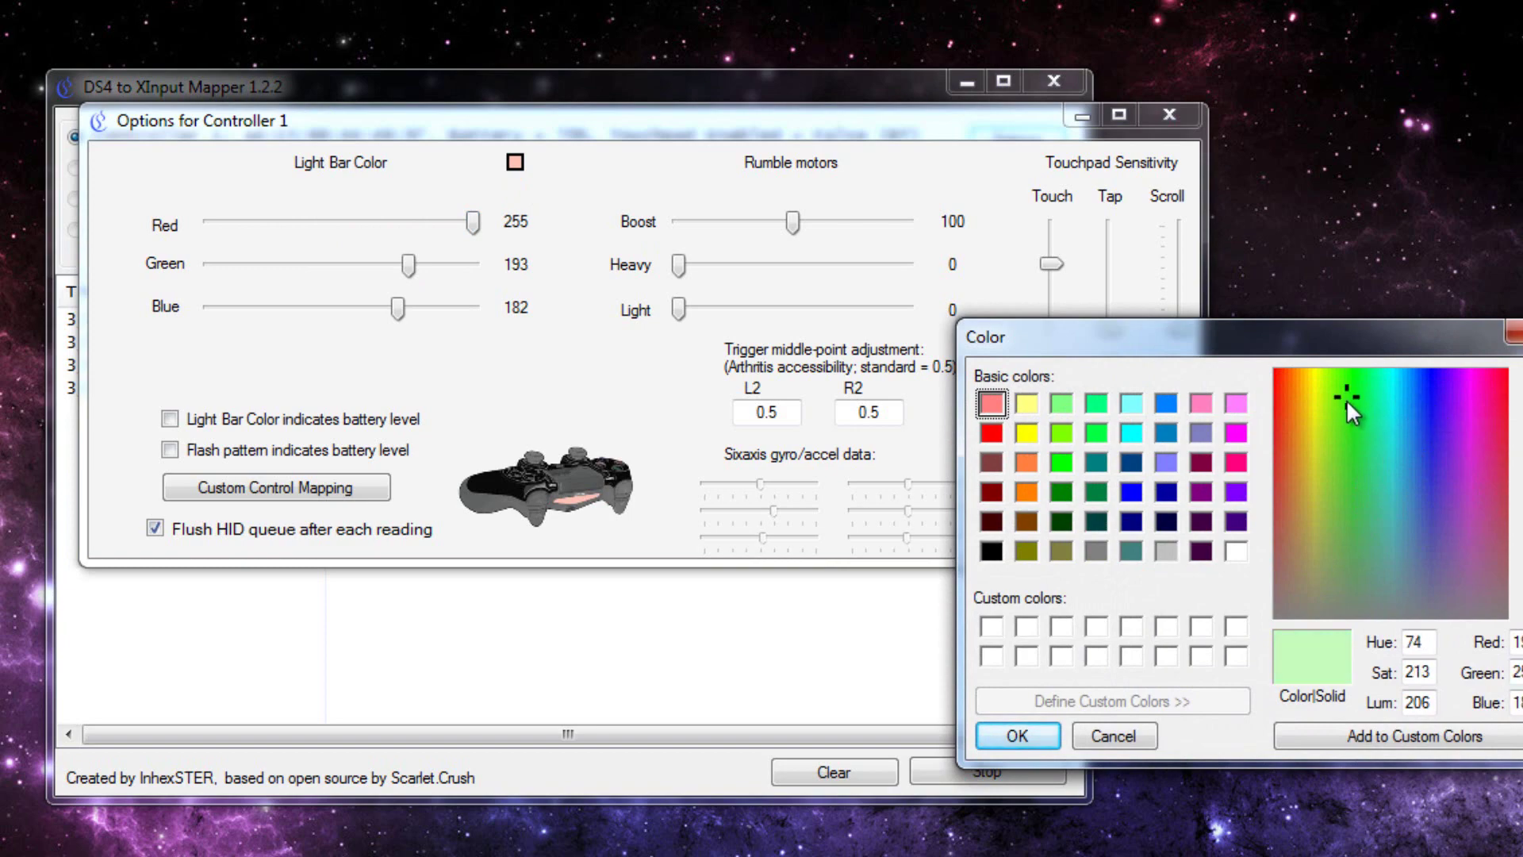
click(1024, 733)
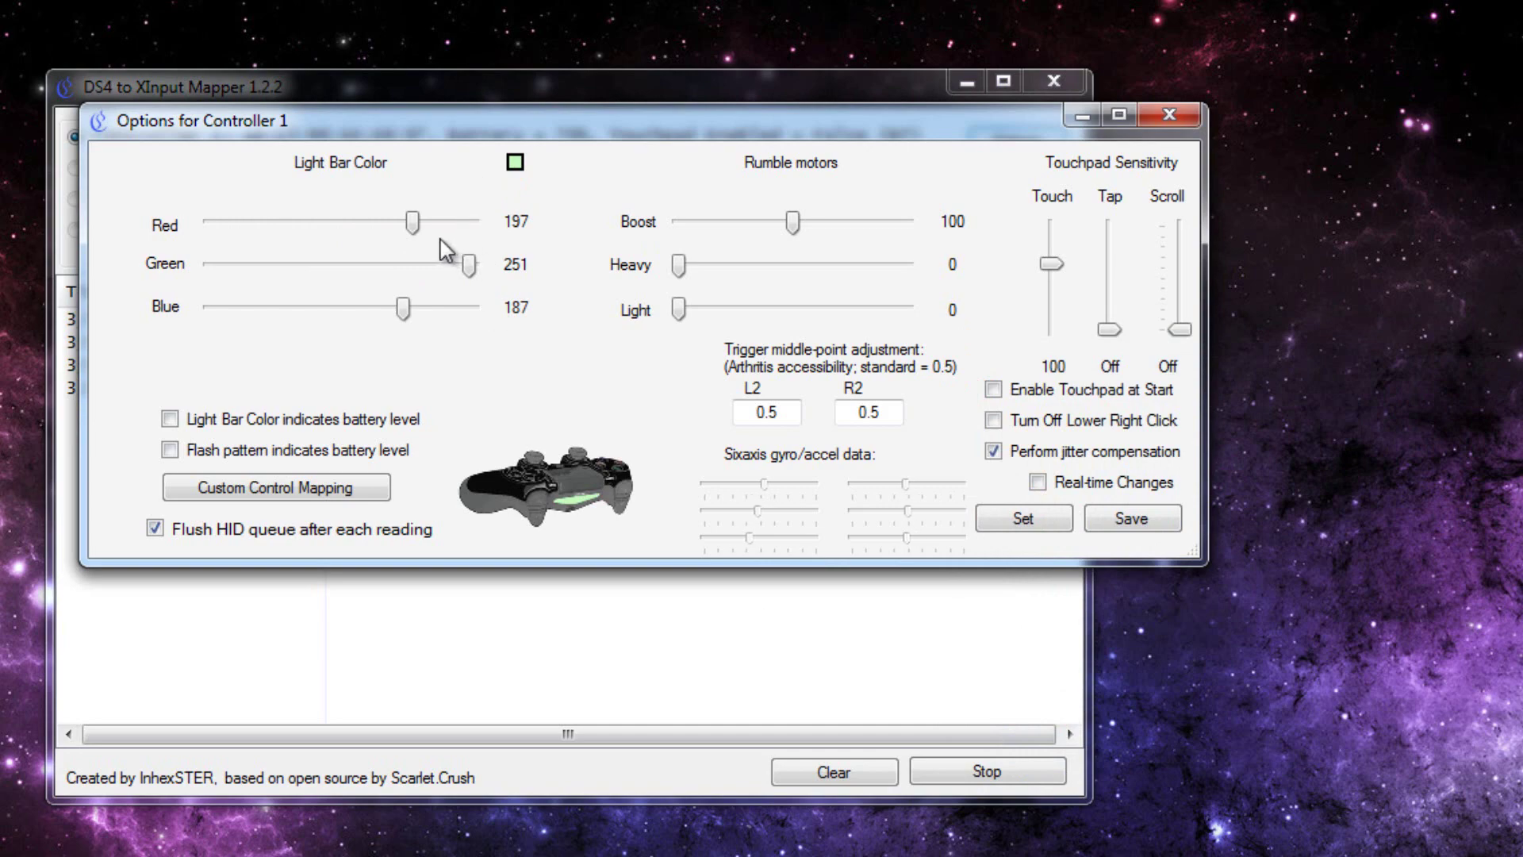
Step: Change the light bar colour to a pale purple with red 220, green 197 and blue 241, and close the controller options
click(516, 163)
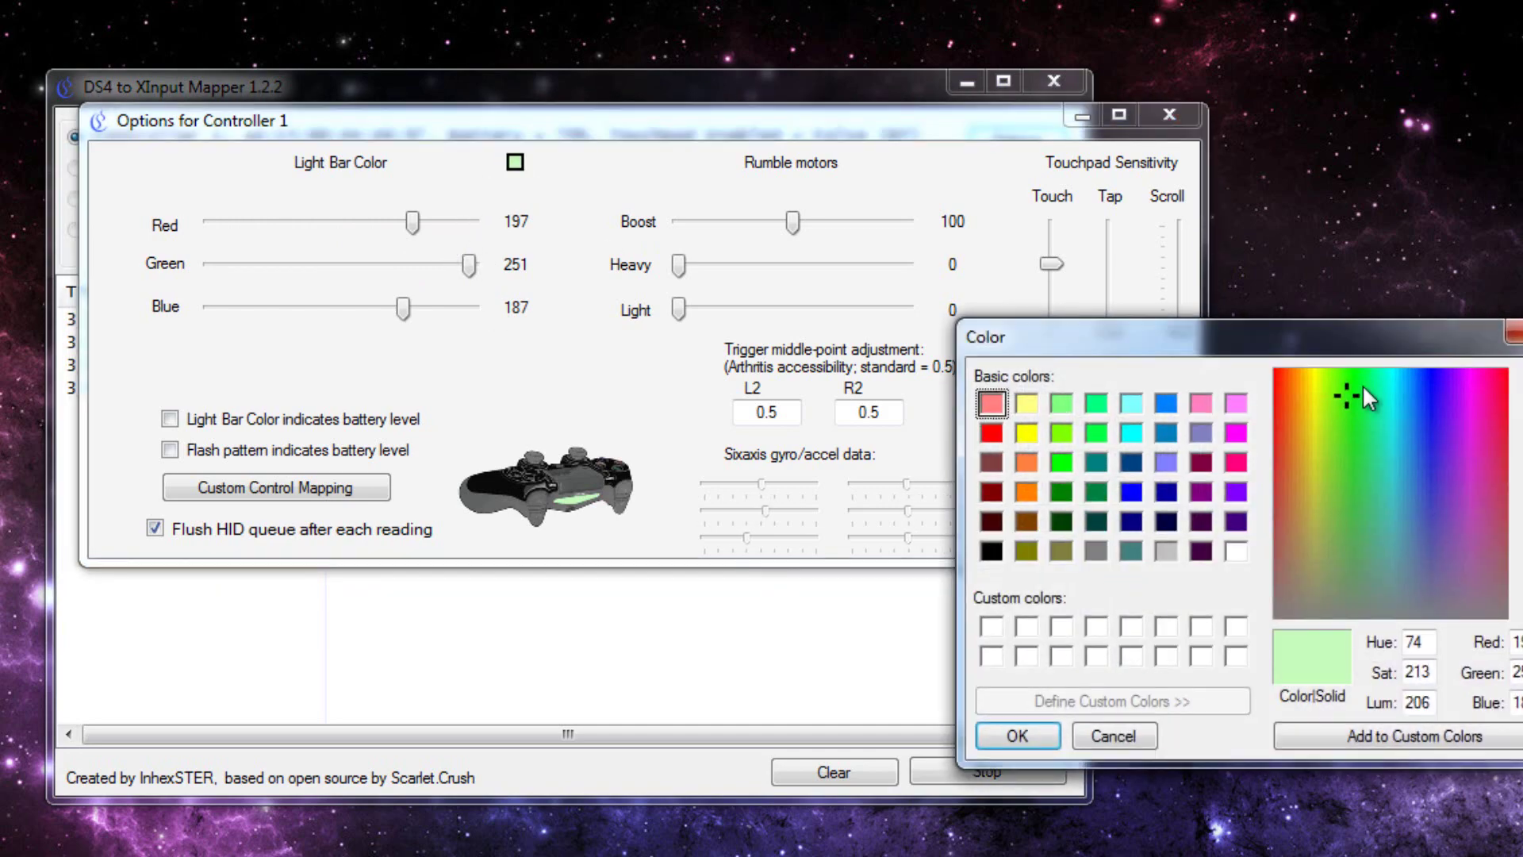
drag(1336, 407, 1450, 464)
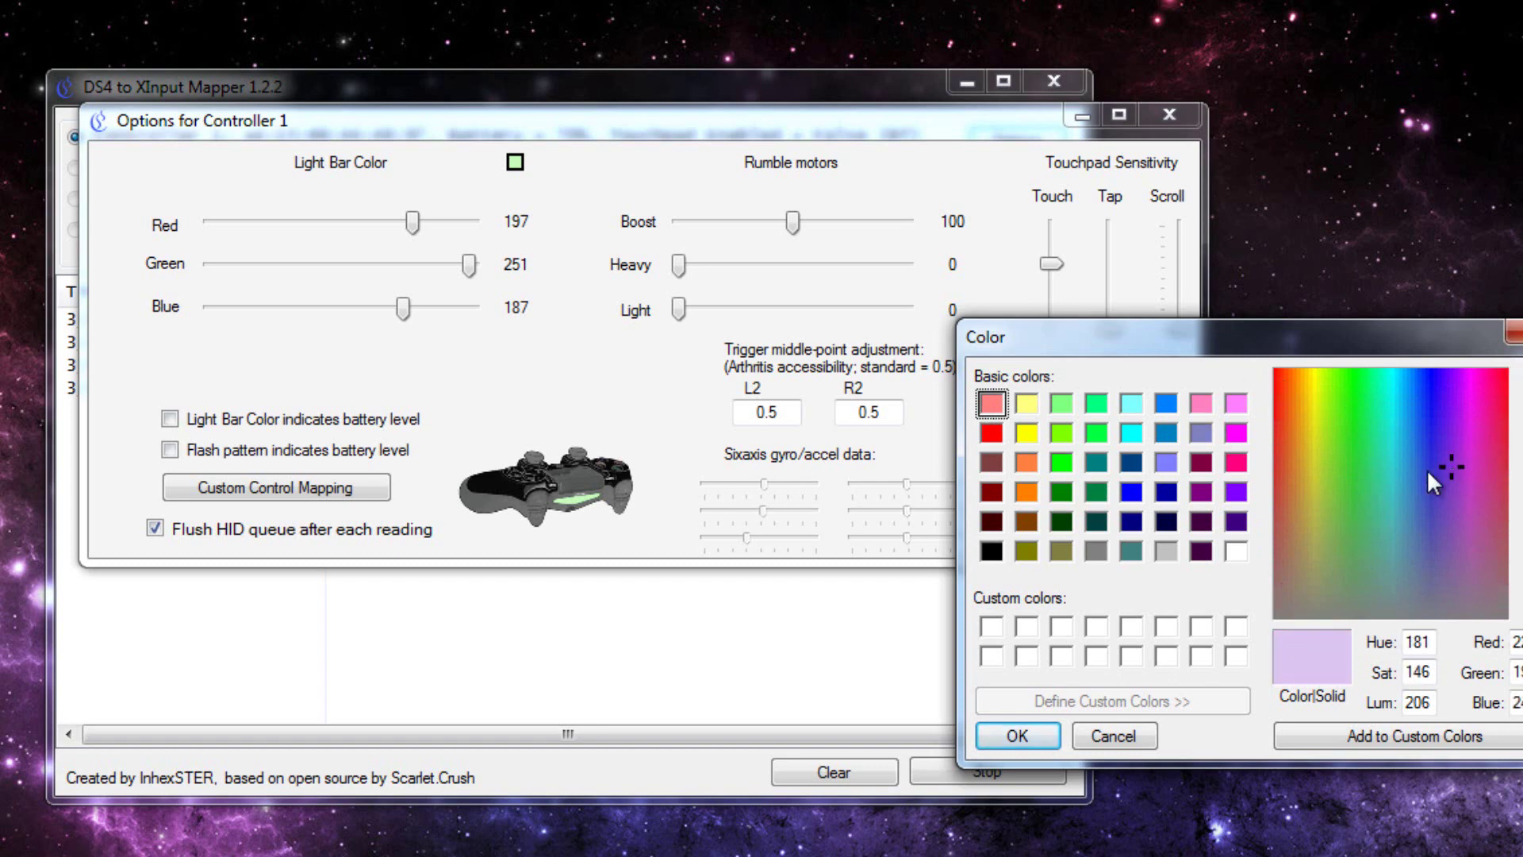
click(1013, 733)
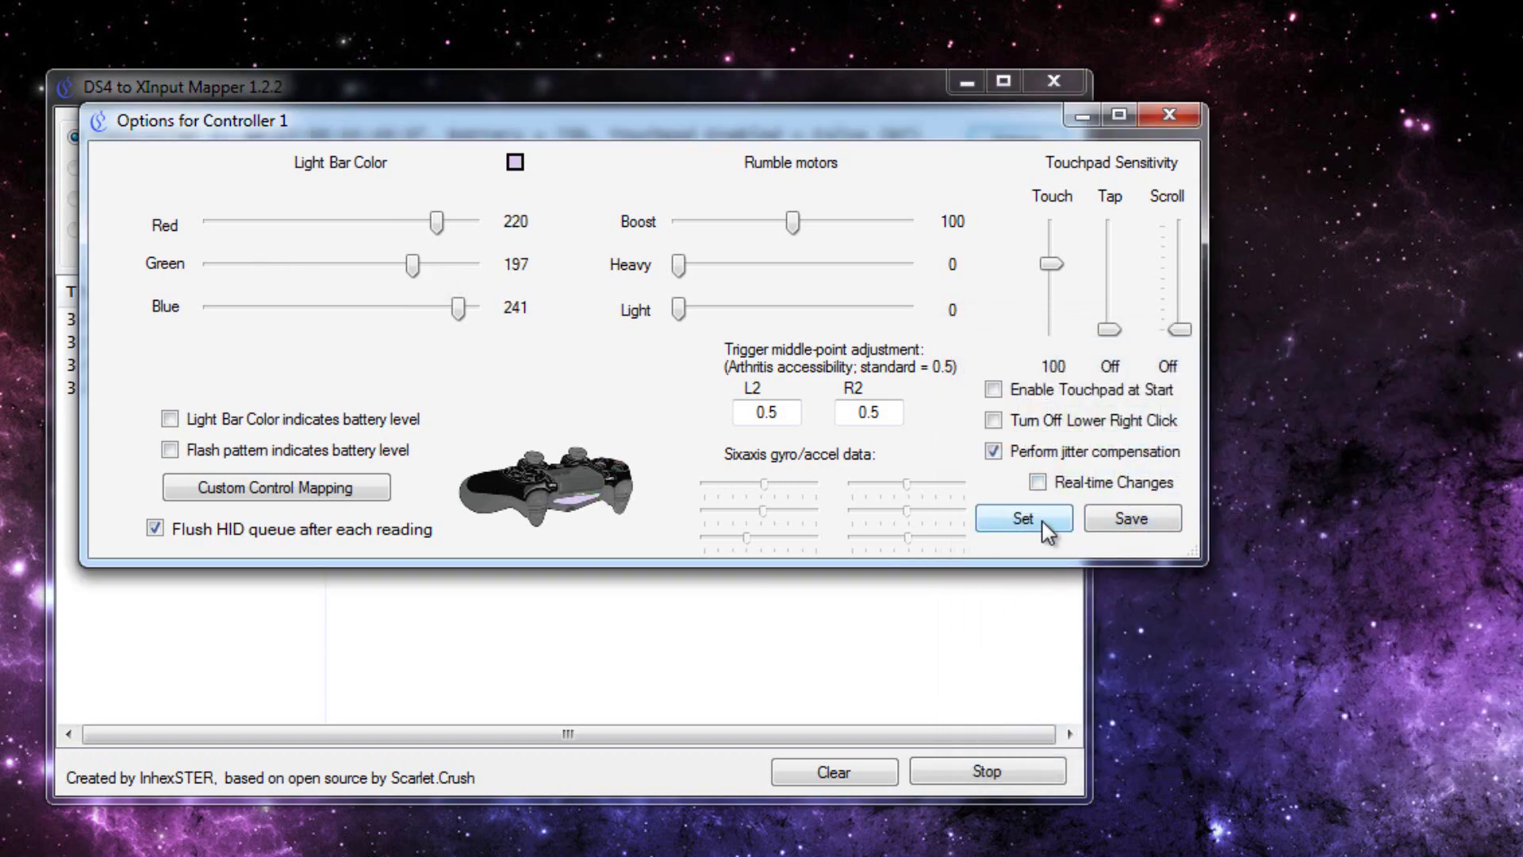
click(1171, 114)
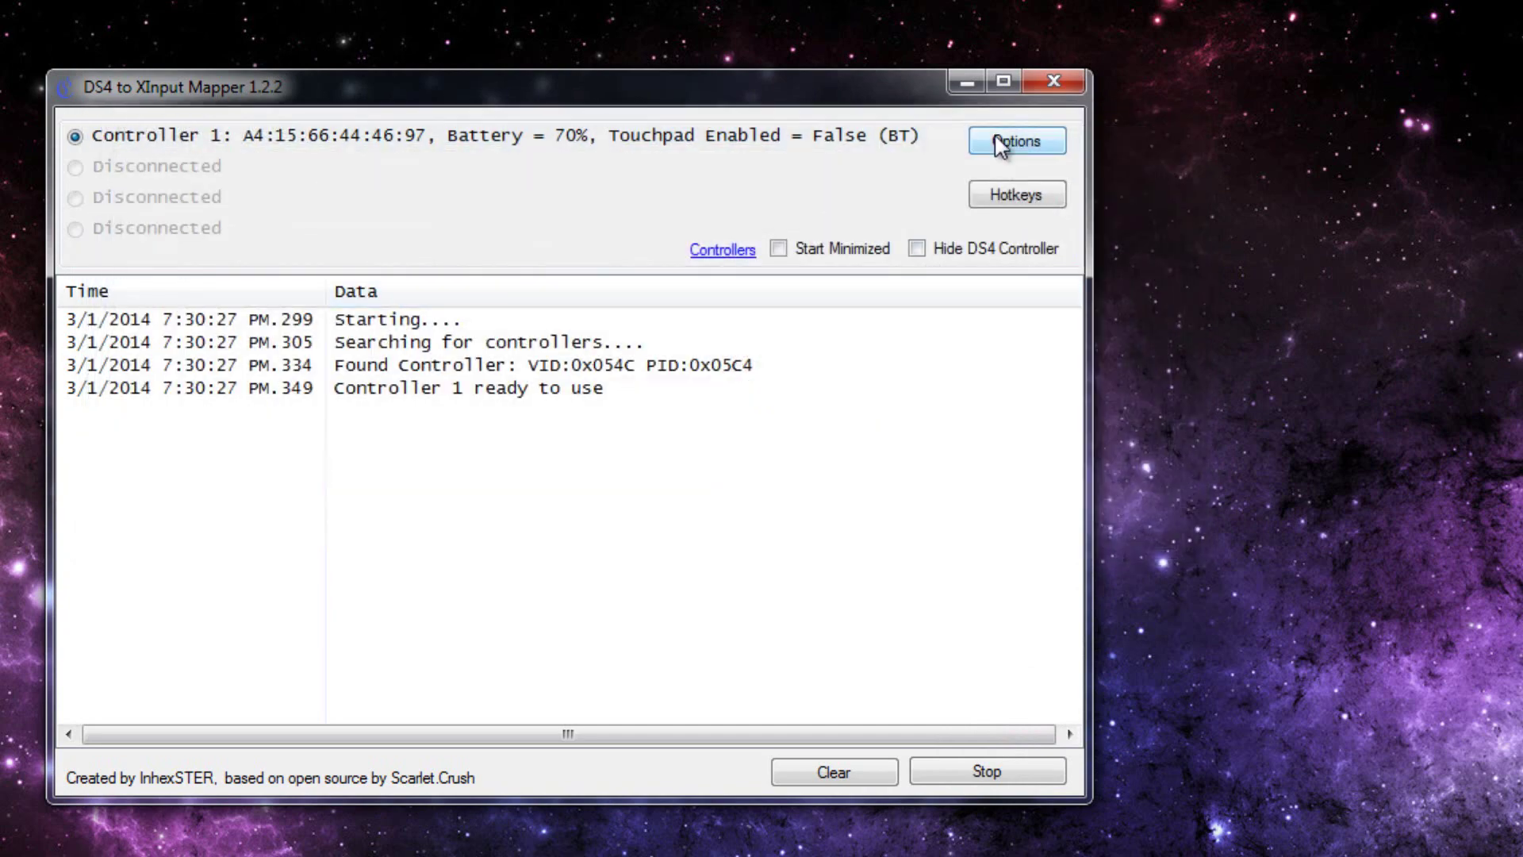
Step: Reopen the Controller 1 options, set the light bar's red value to 0 and blue value to 165, and save
click(1002, 143)
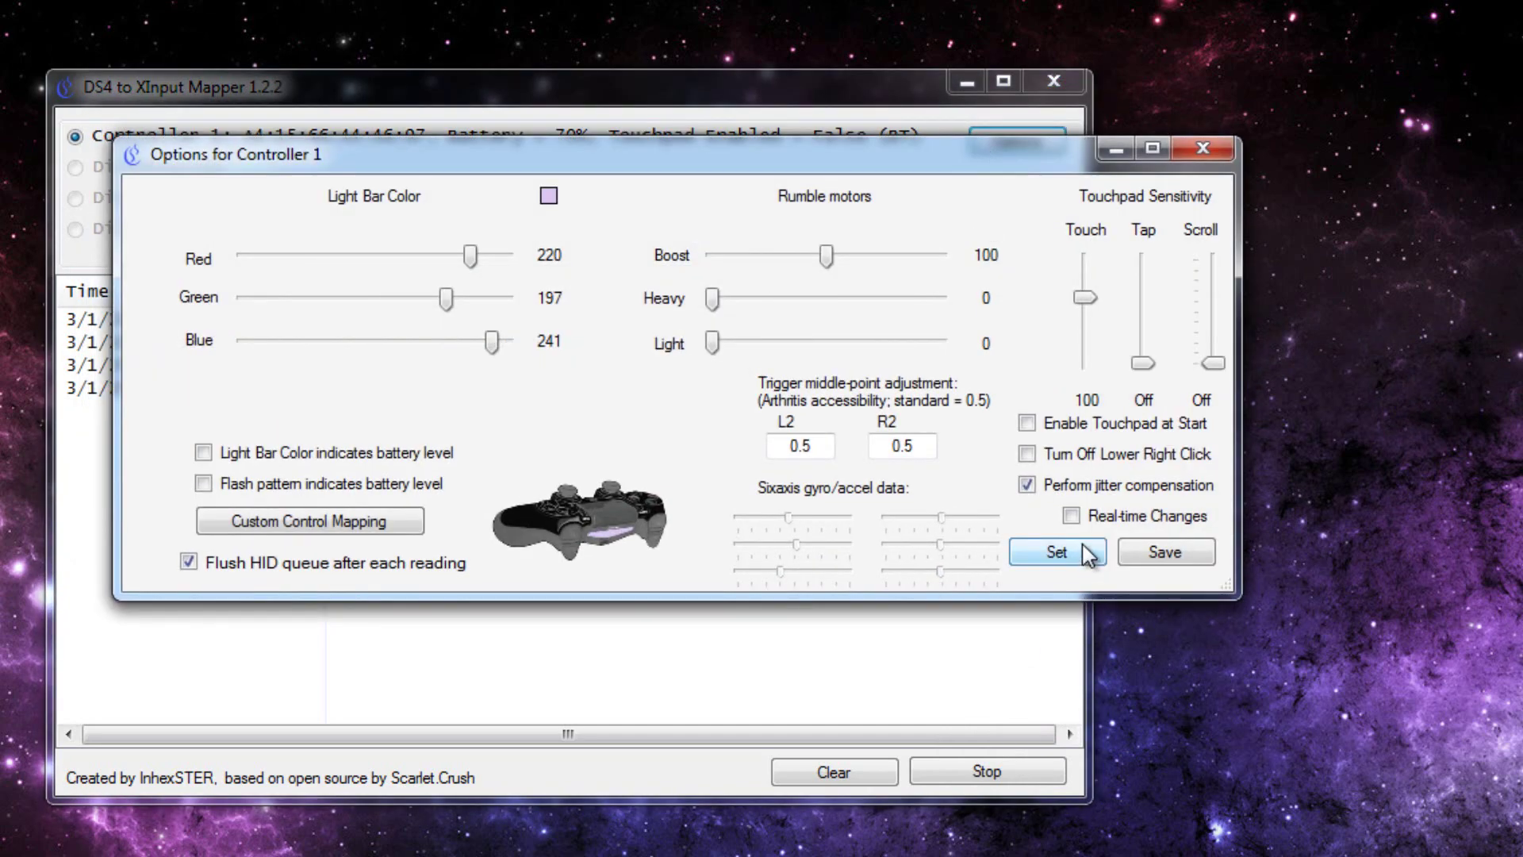
drag(473, 254, 242, 254)
drag(492, 341, 413, 342)
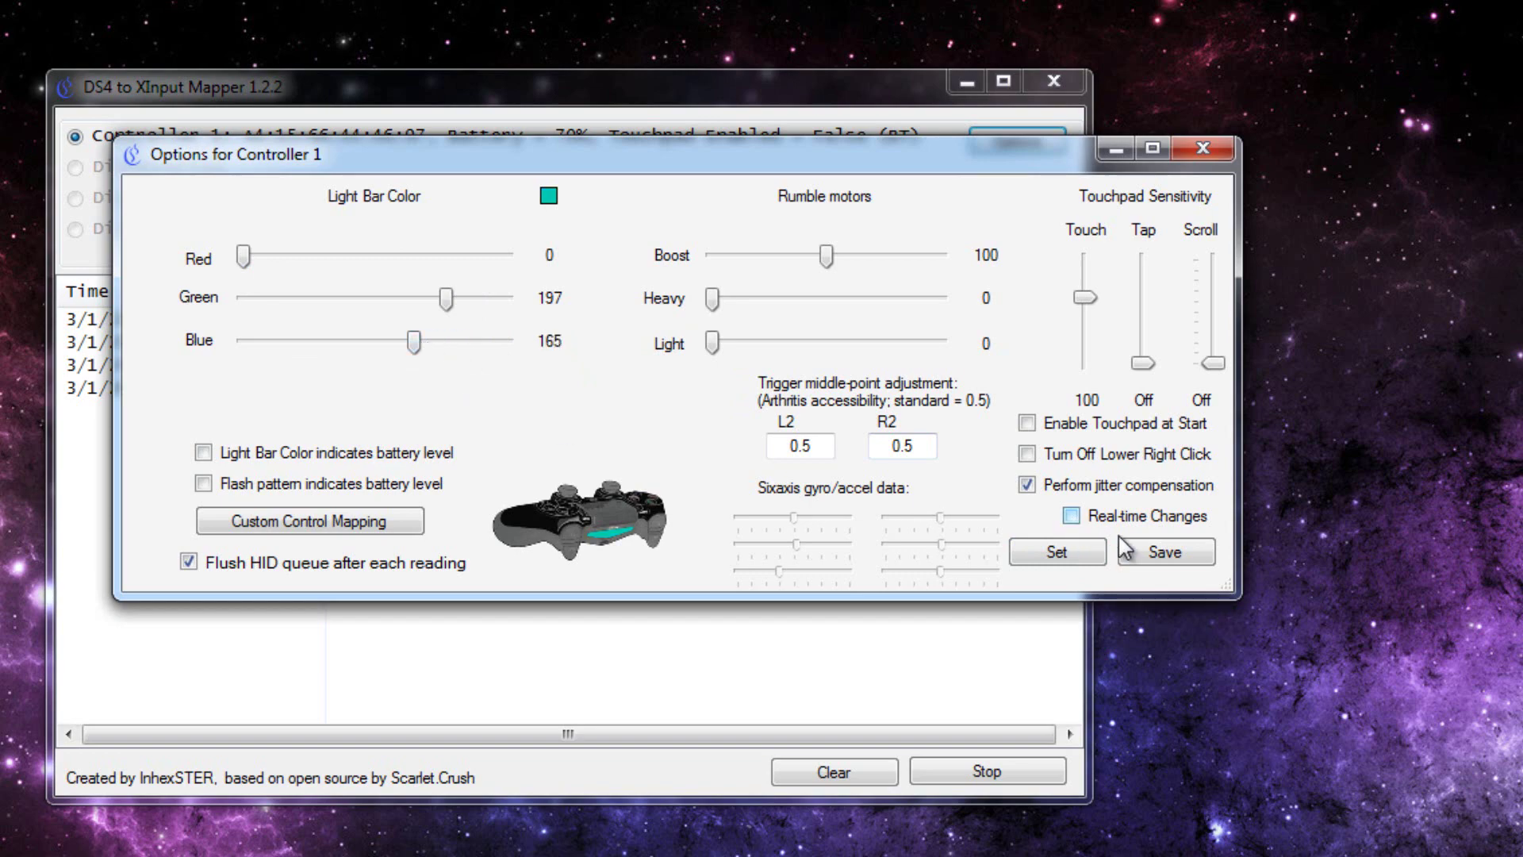
click(1144, 553)
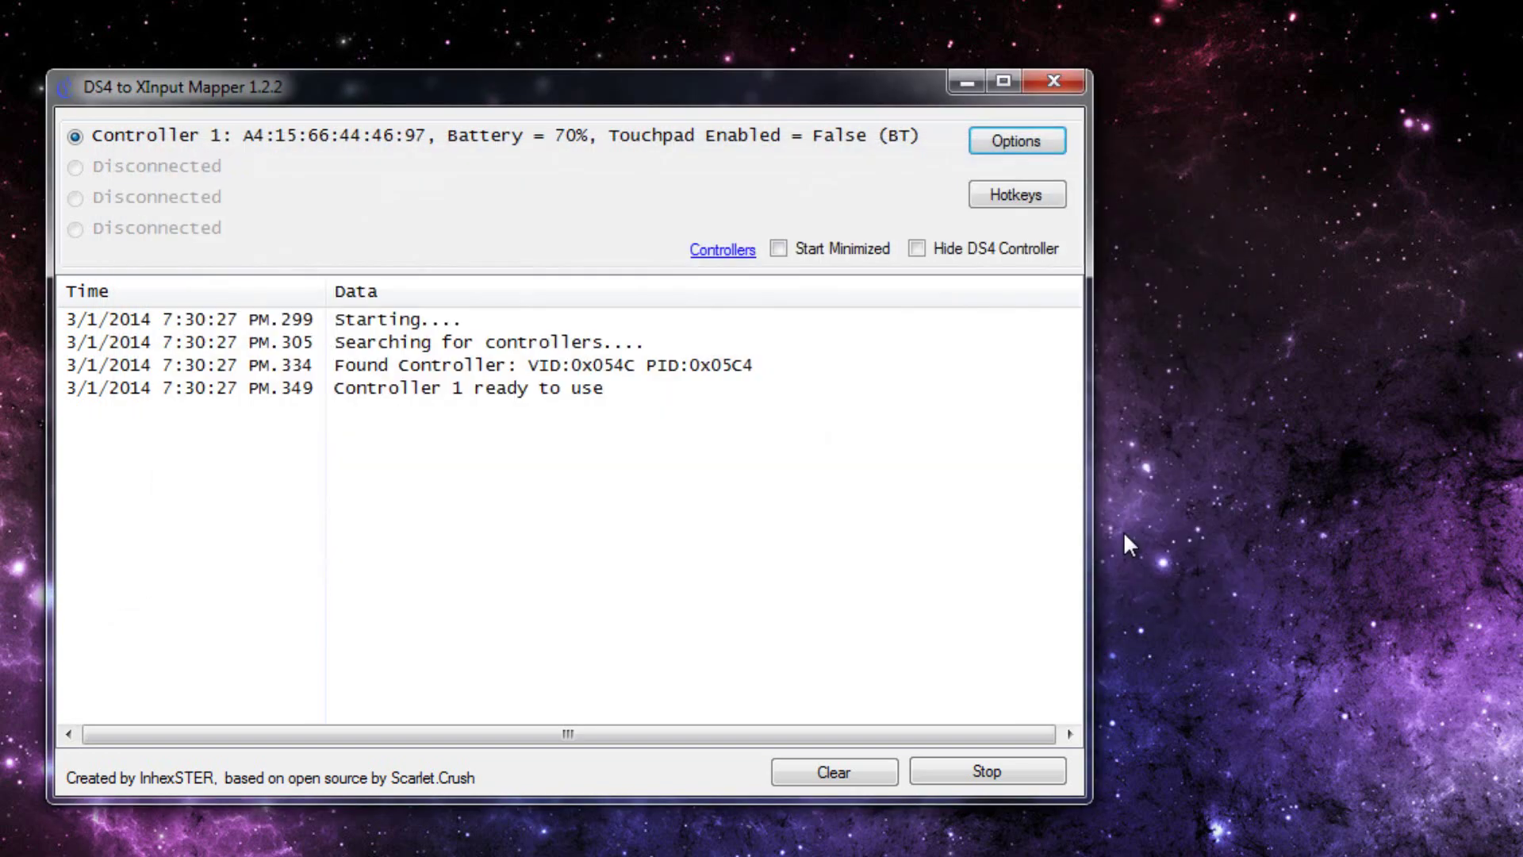
Step: Review the custom control mapping of Controller 1, apply the options and close their window
click(982, 150)
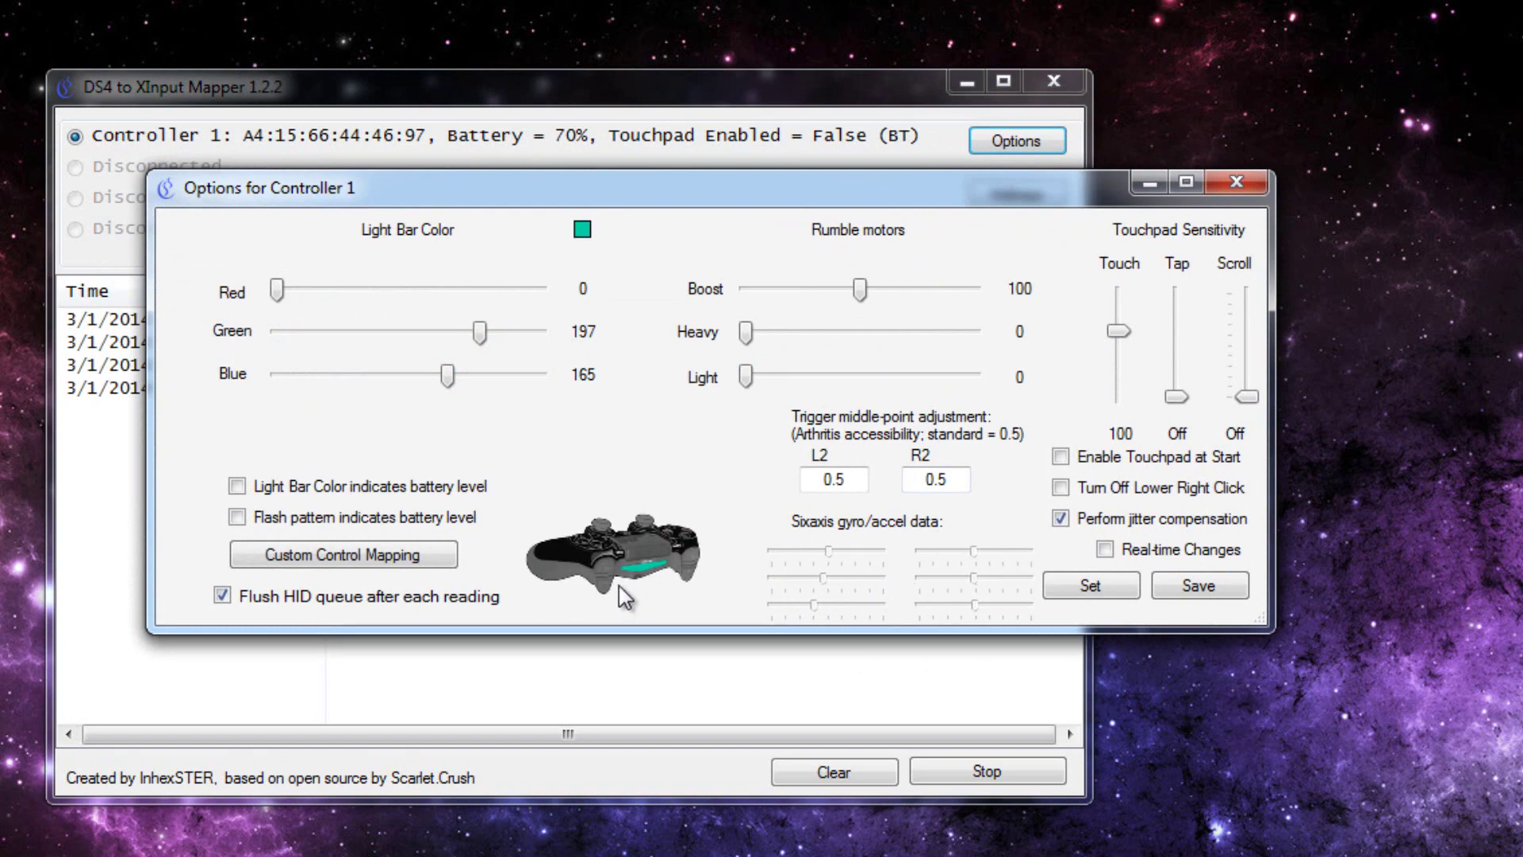
click(394, 557)
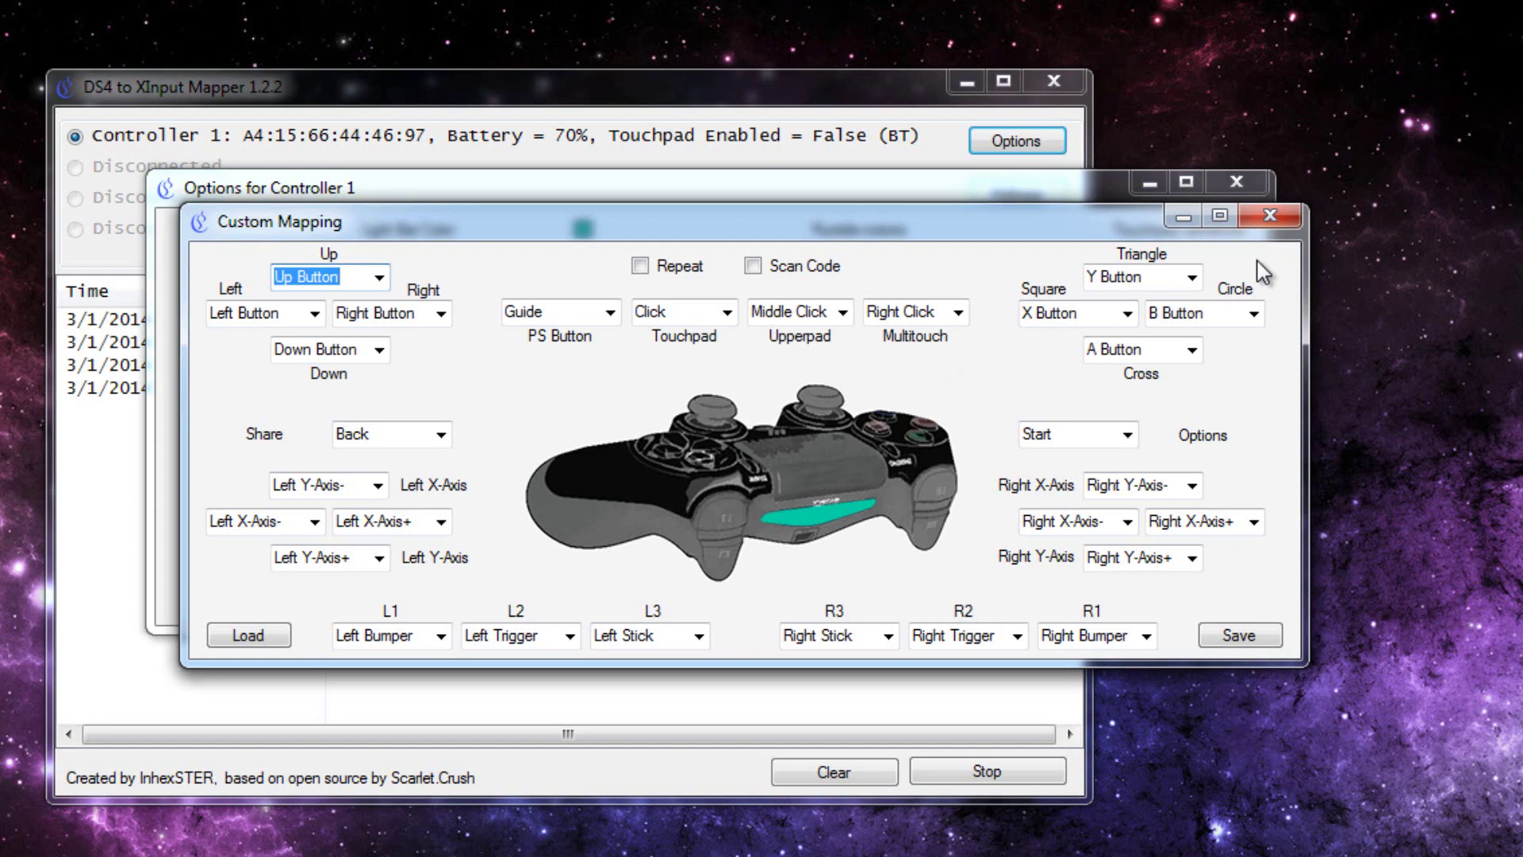
click(1262, 217)
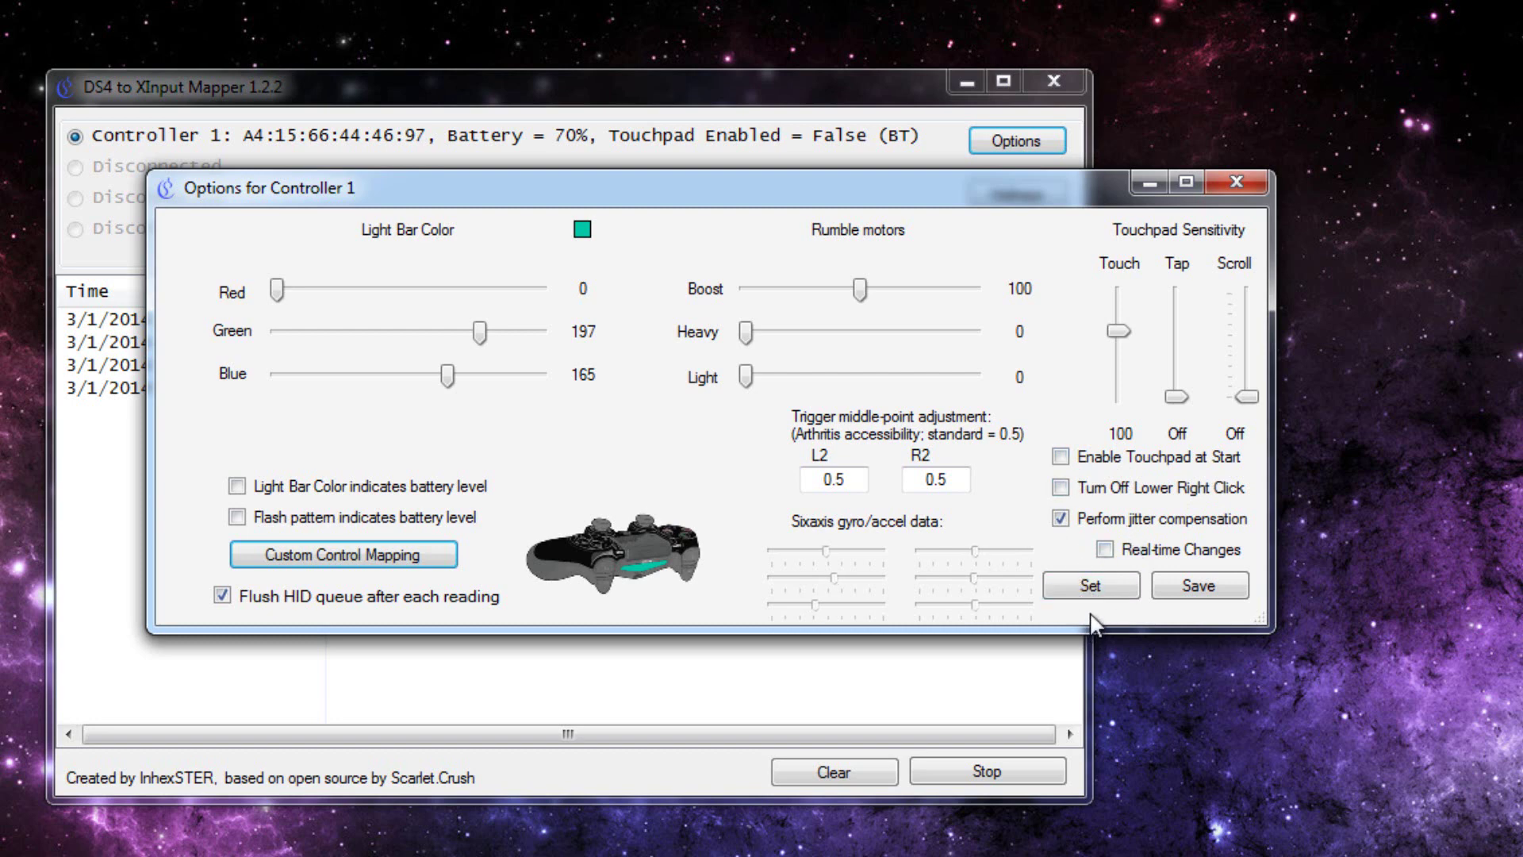
click(1092, 589)
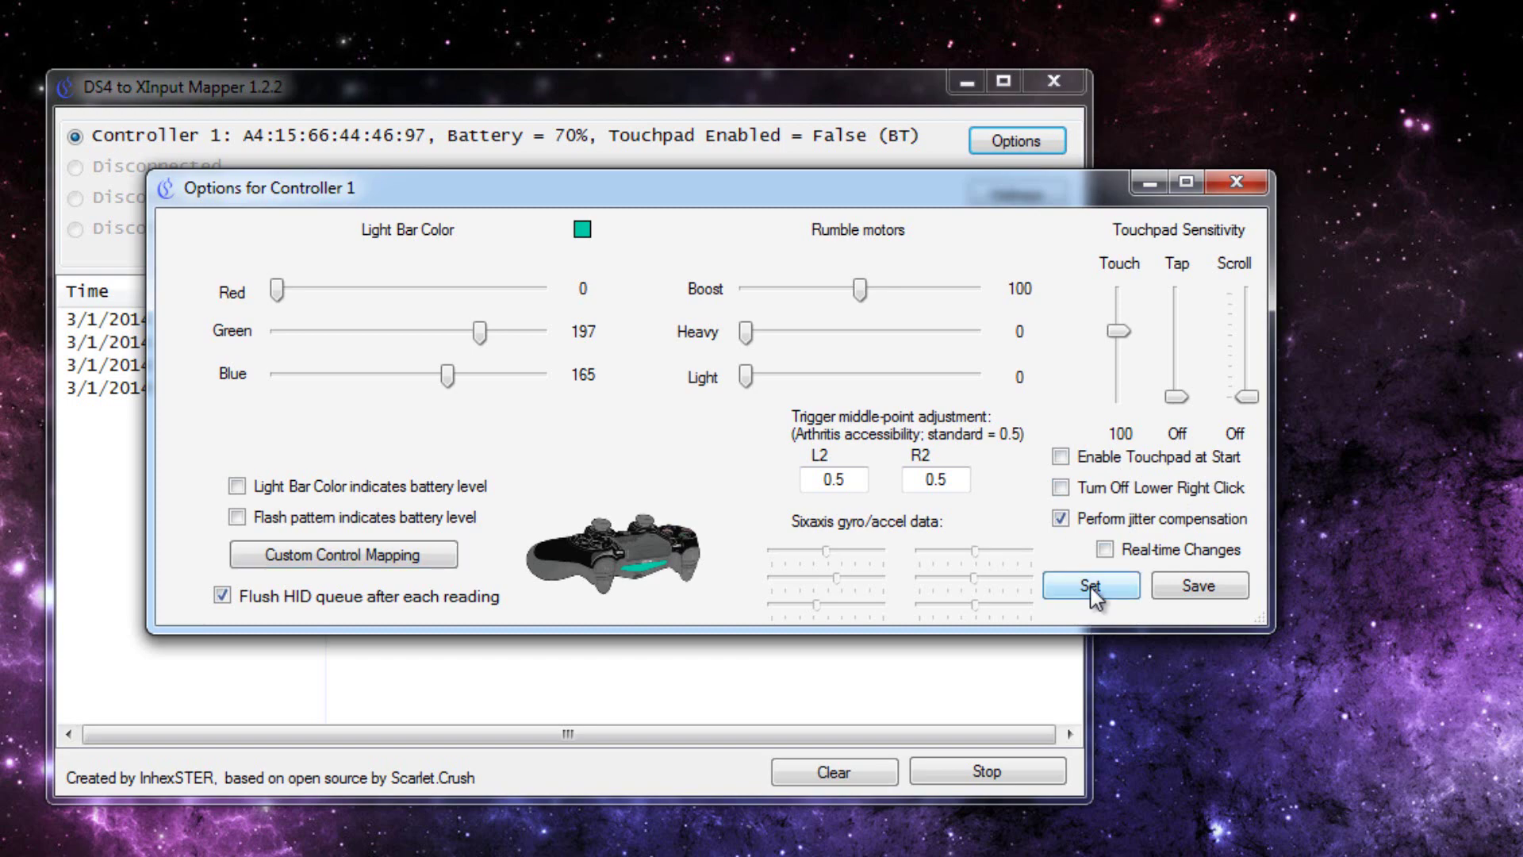
click(1236, 182)
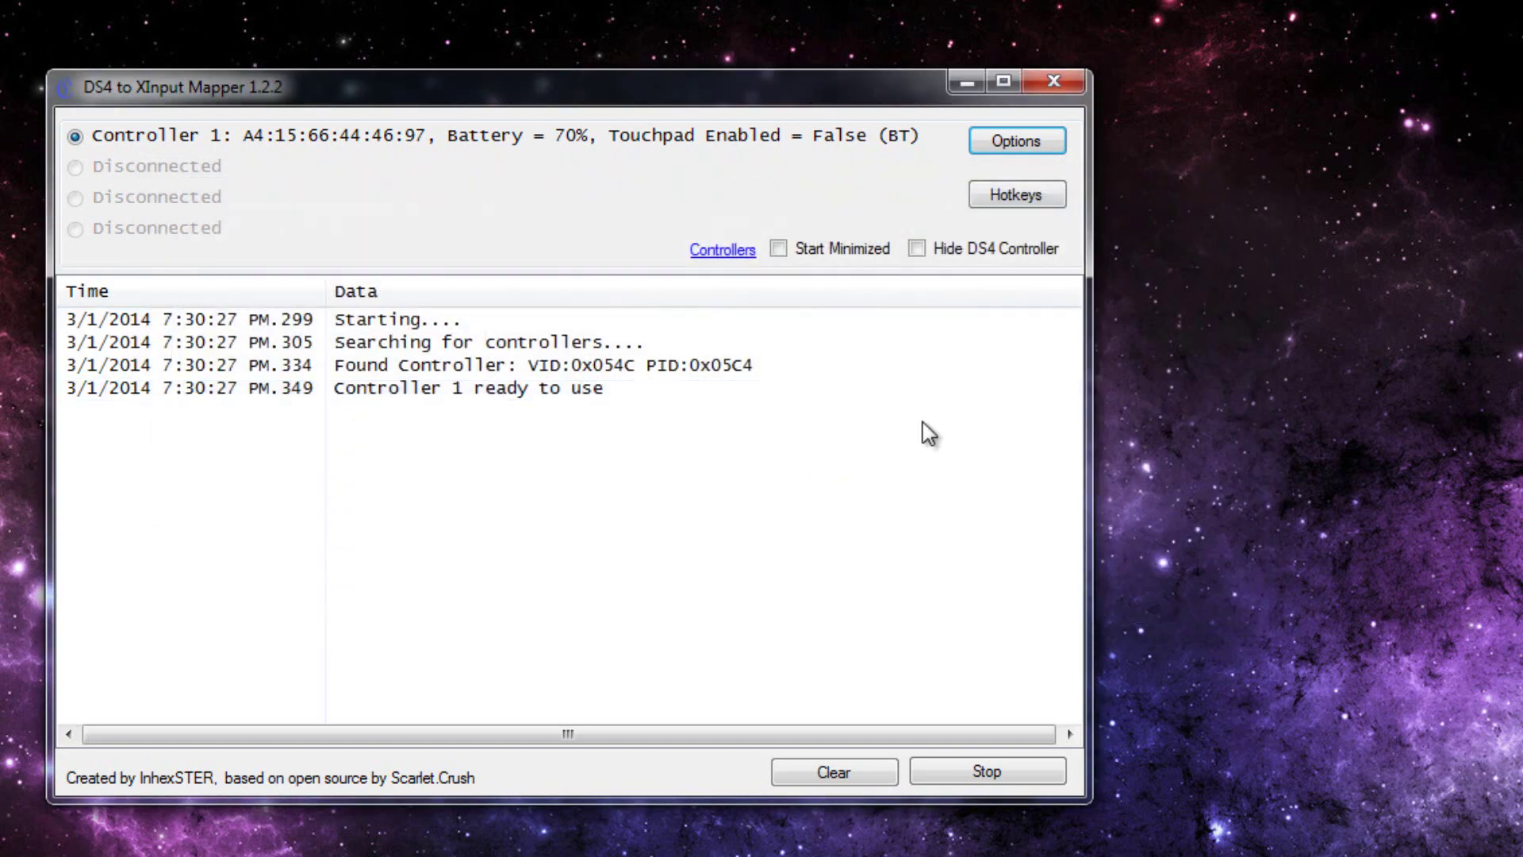
Step: Turn the Hide DS4 Controller option on and back off
click(182, 138)
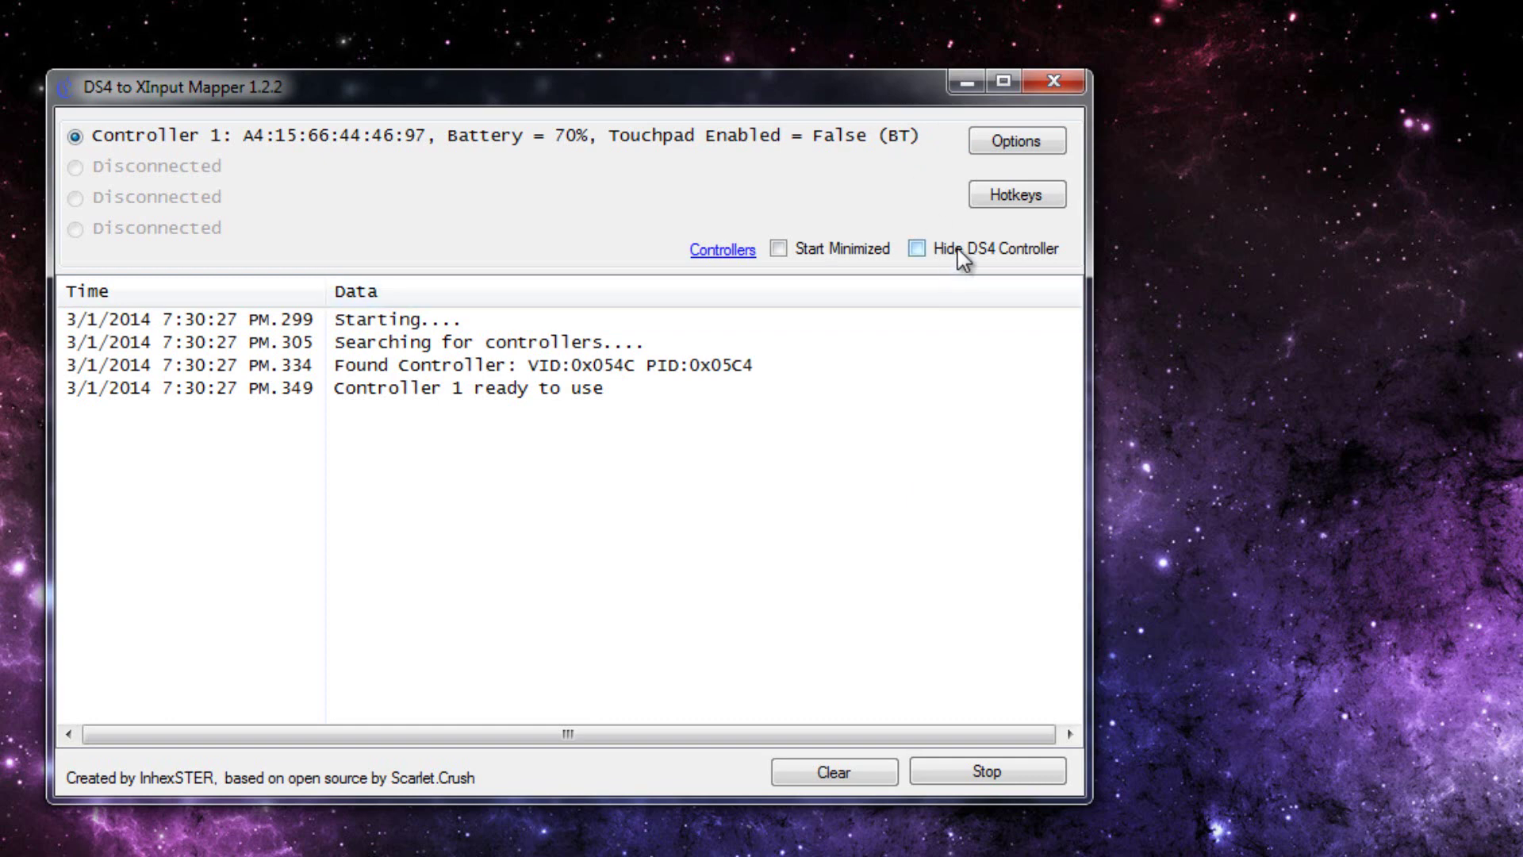
click(918, 252)
click(915, 251)
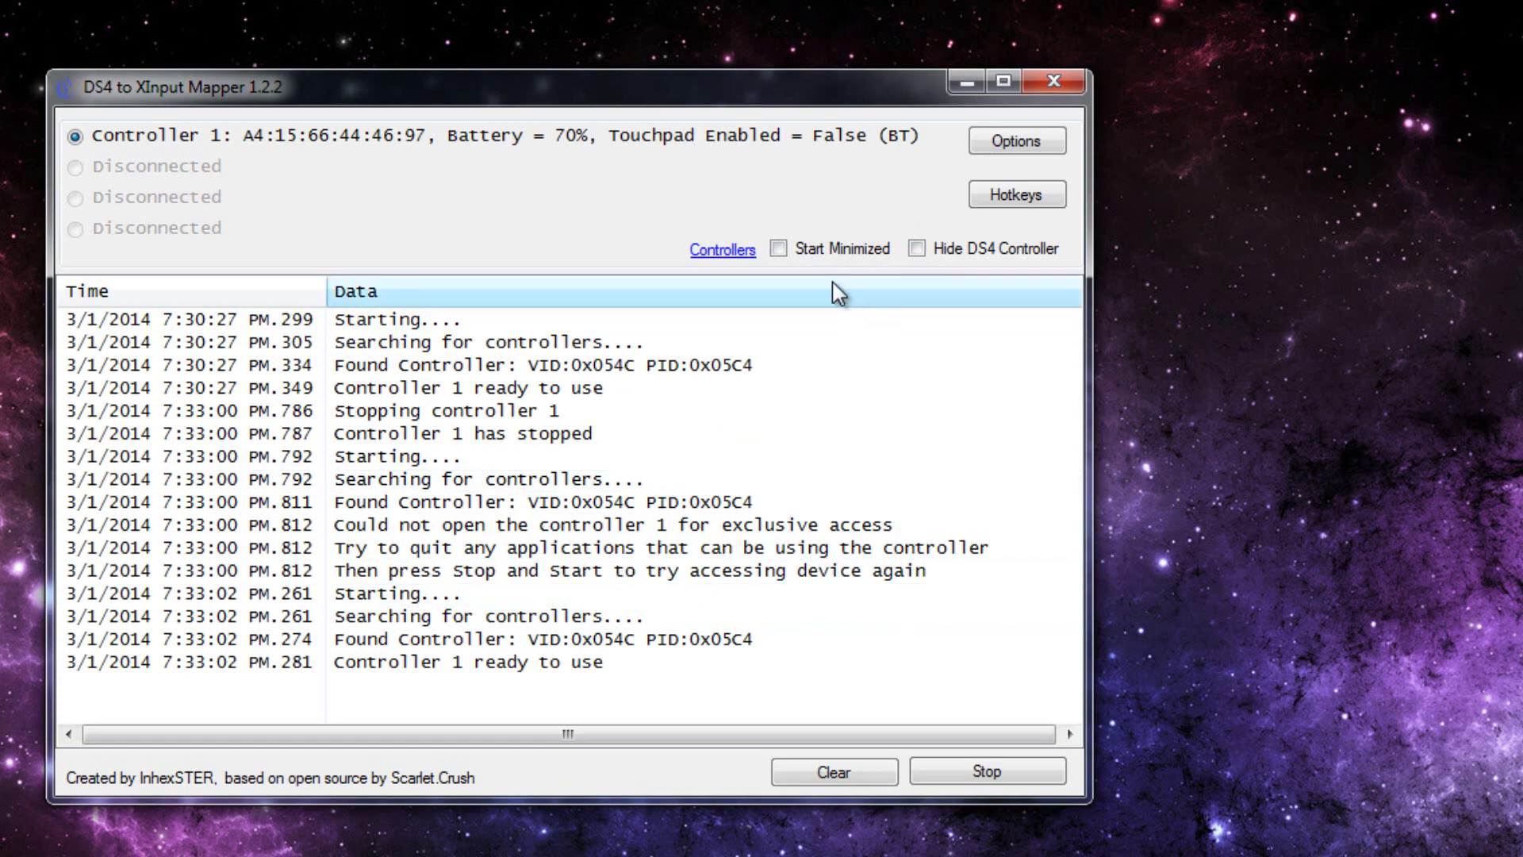
Step: Check the XBOX 360 controller's test page in the Windows game controllers list, and close both windows
click(715, 254)
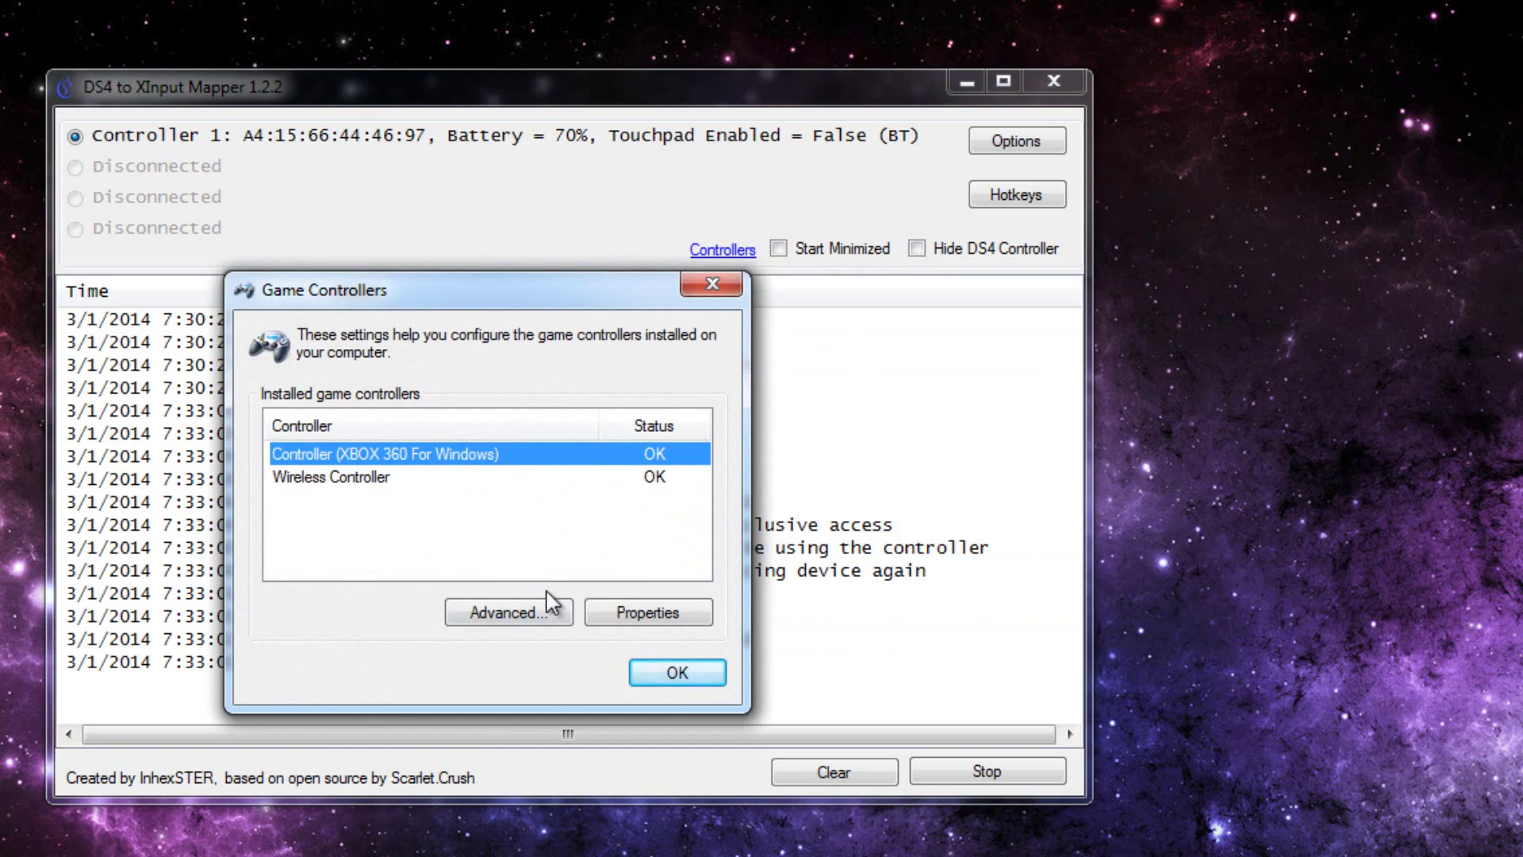
click(621, 618)
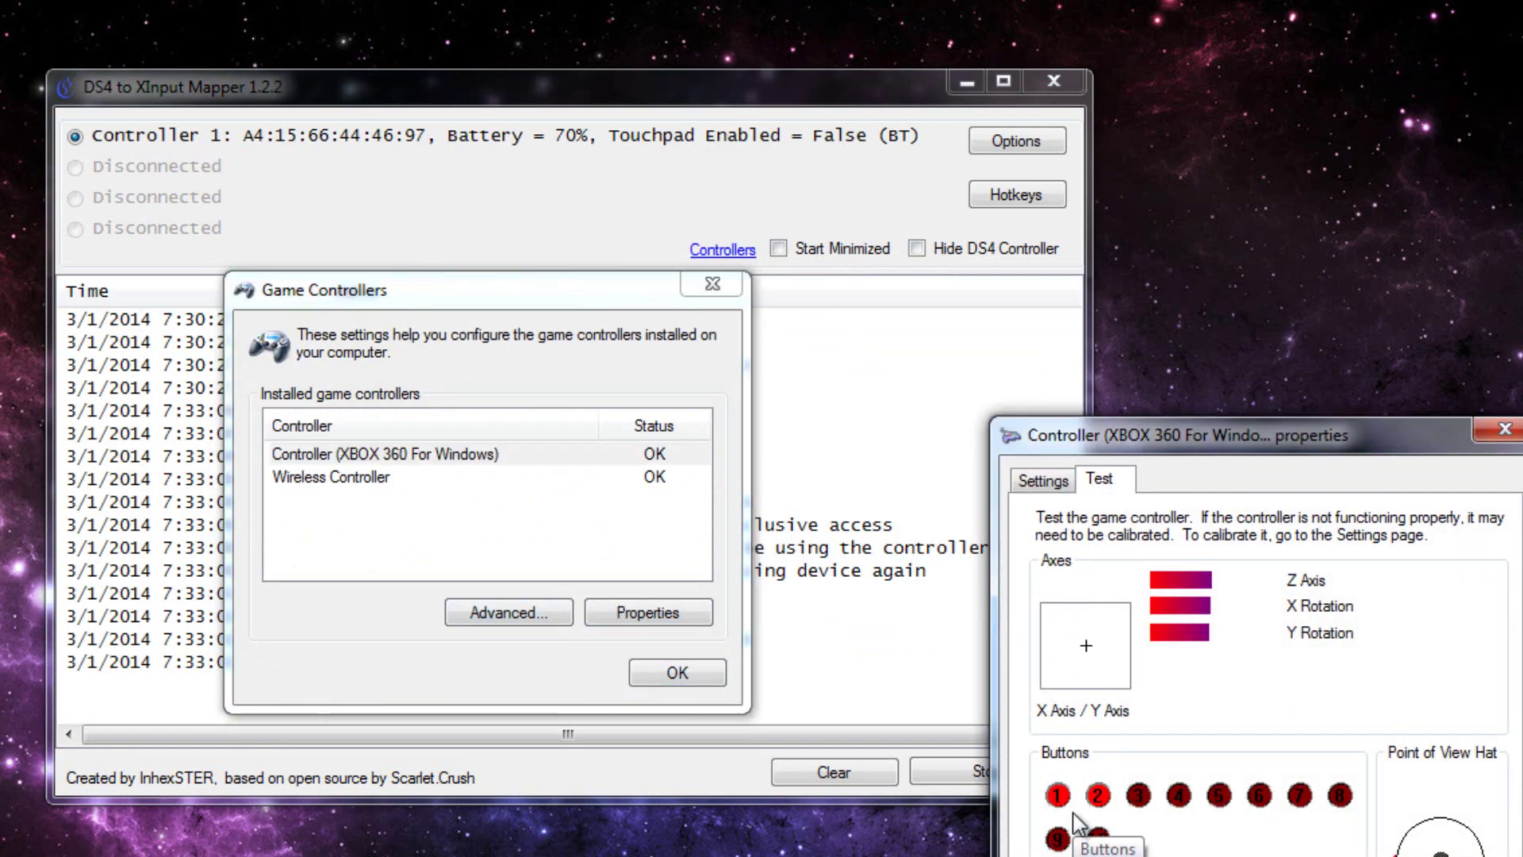
key(Escape)
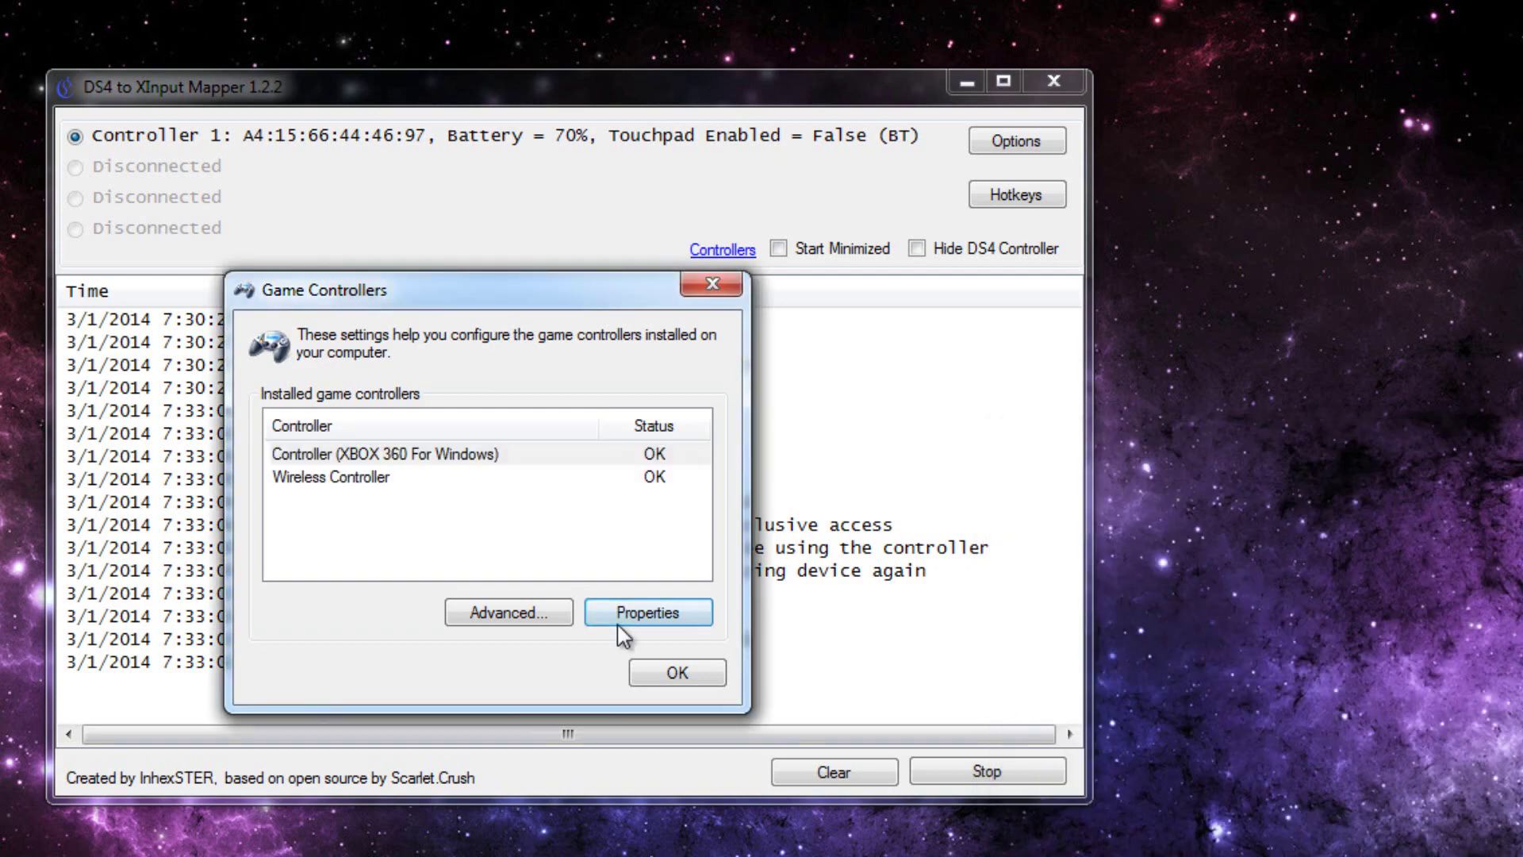
click(657, 664)
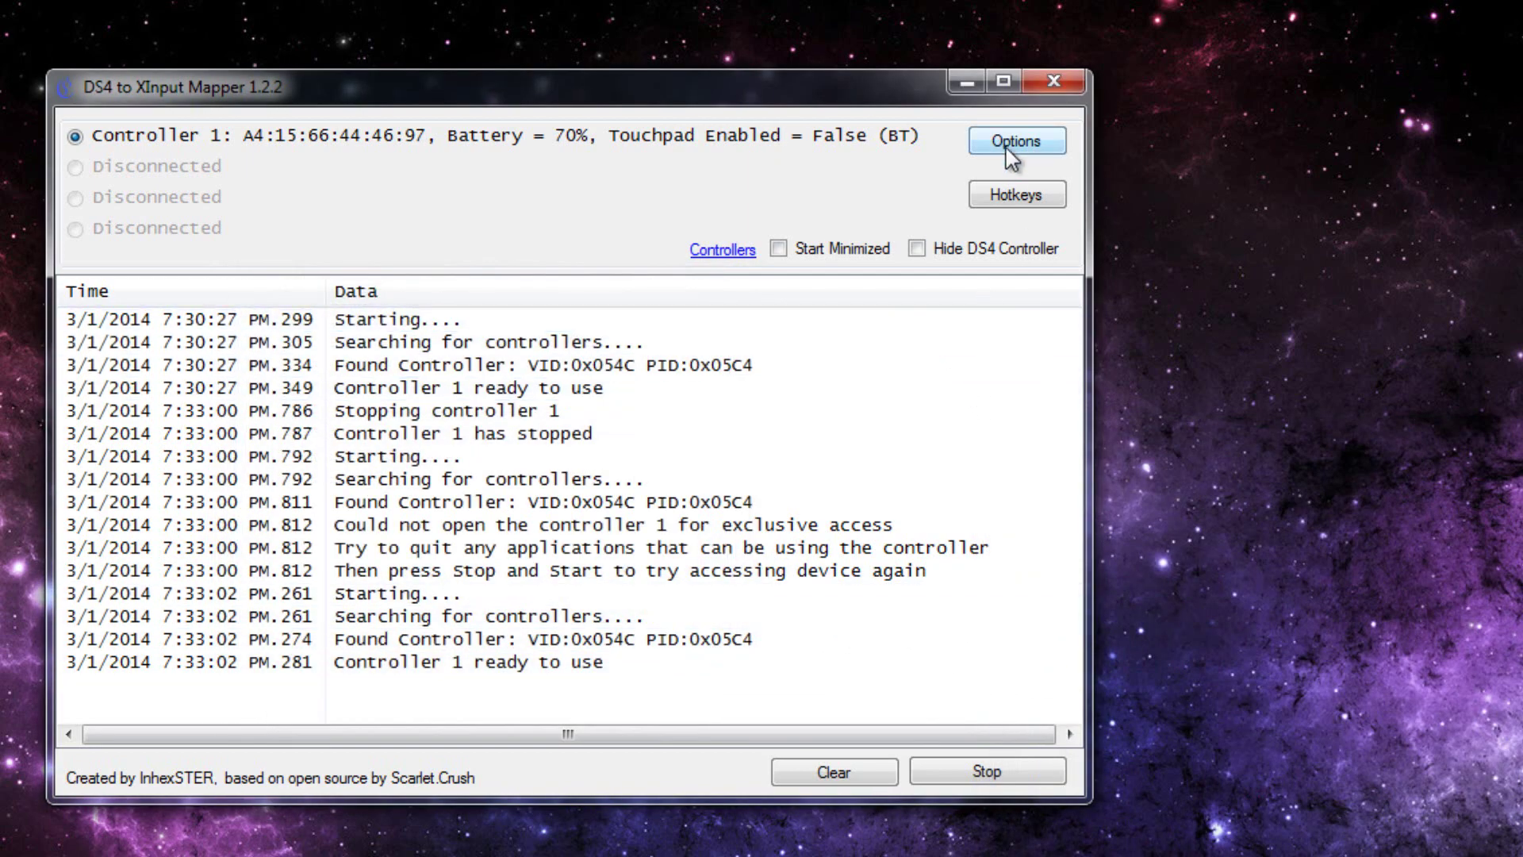
Step: Open Controller 1's custom control mapping and save the keyboard layout as "binding of isaac" in the DS4Tool 1.2.2 folder
click(1007, 147)
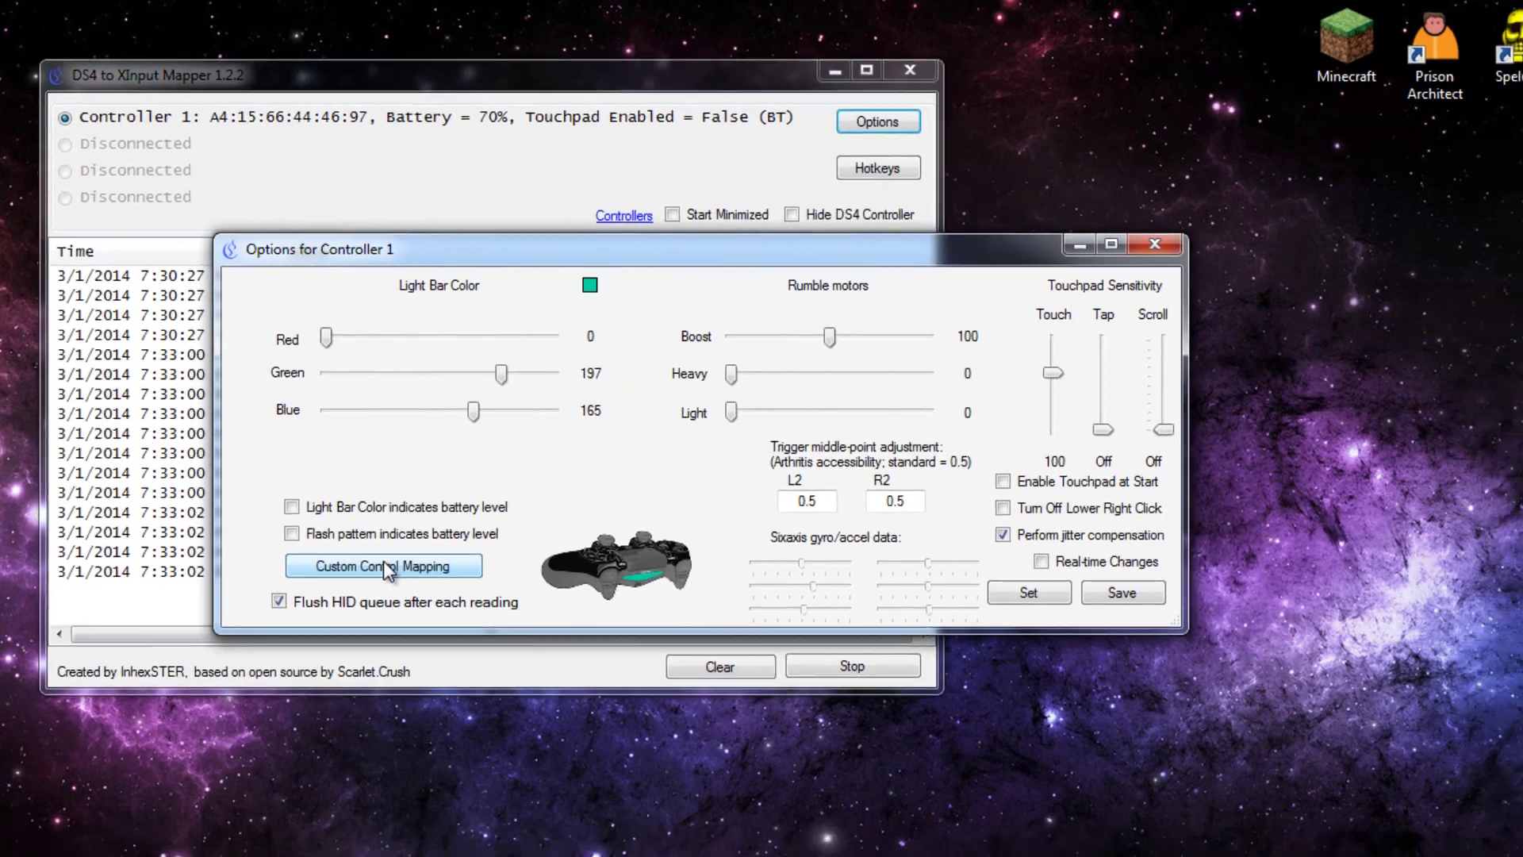
click(385, 566)
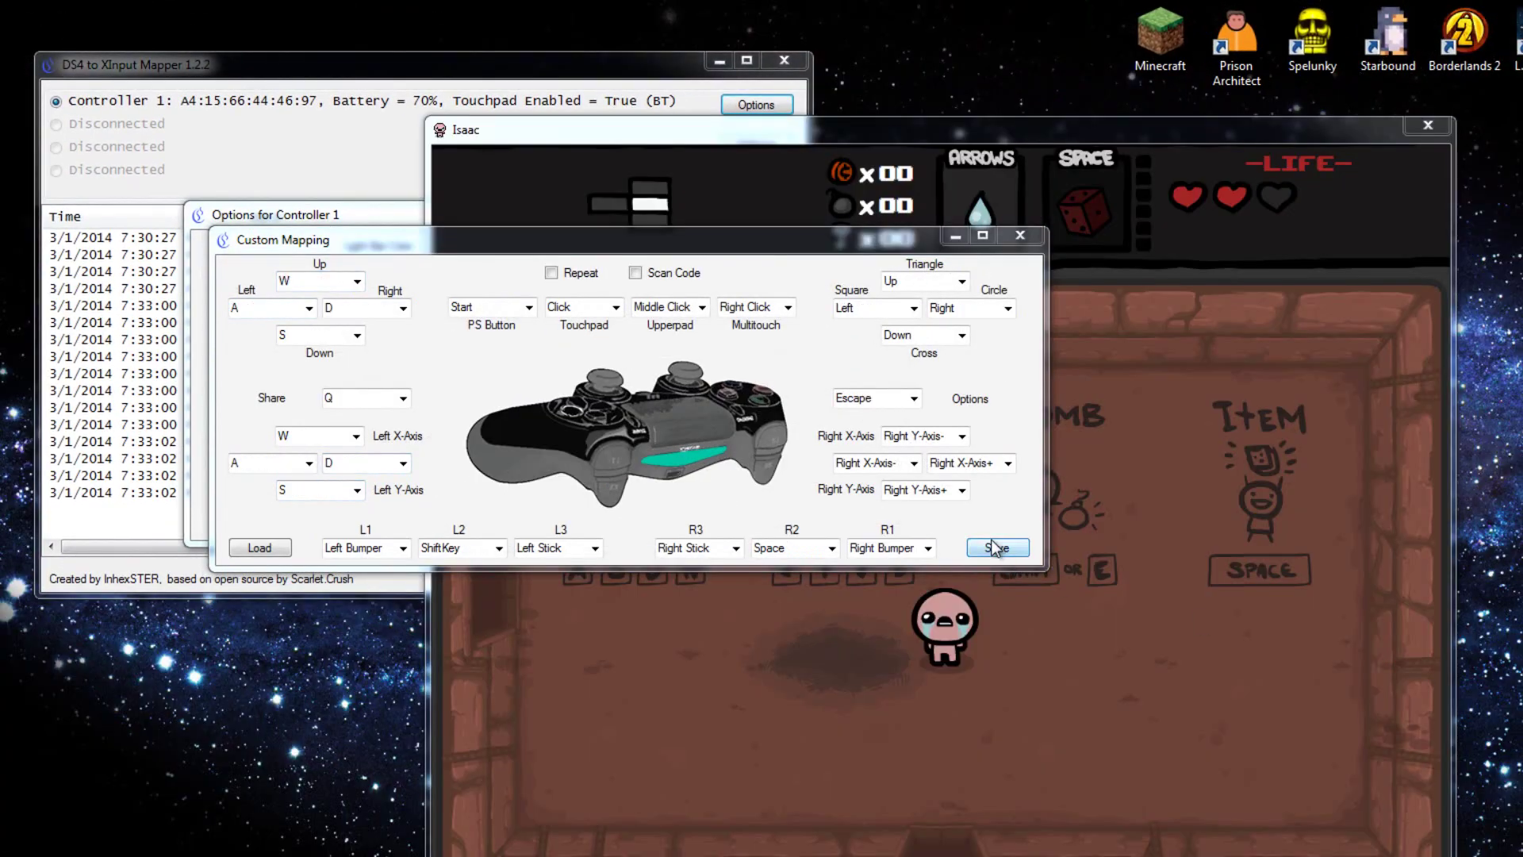
click(994, 547)
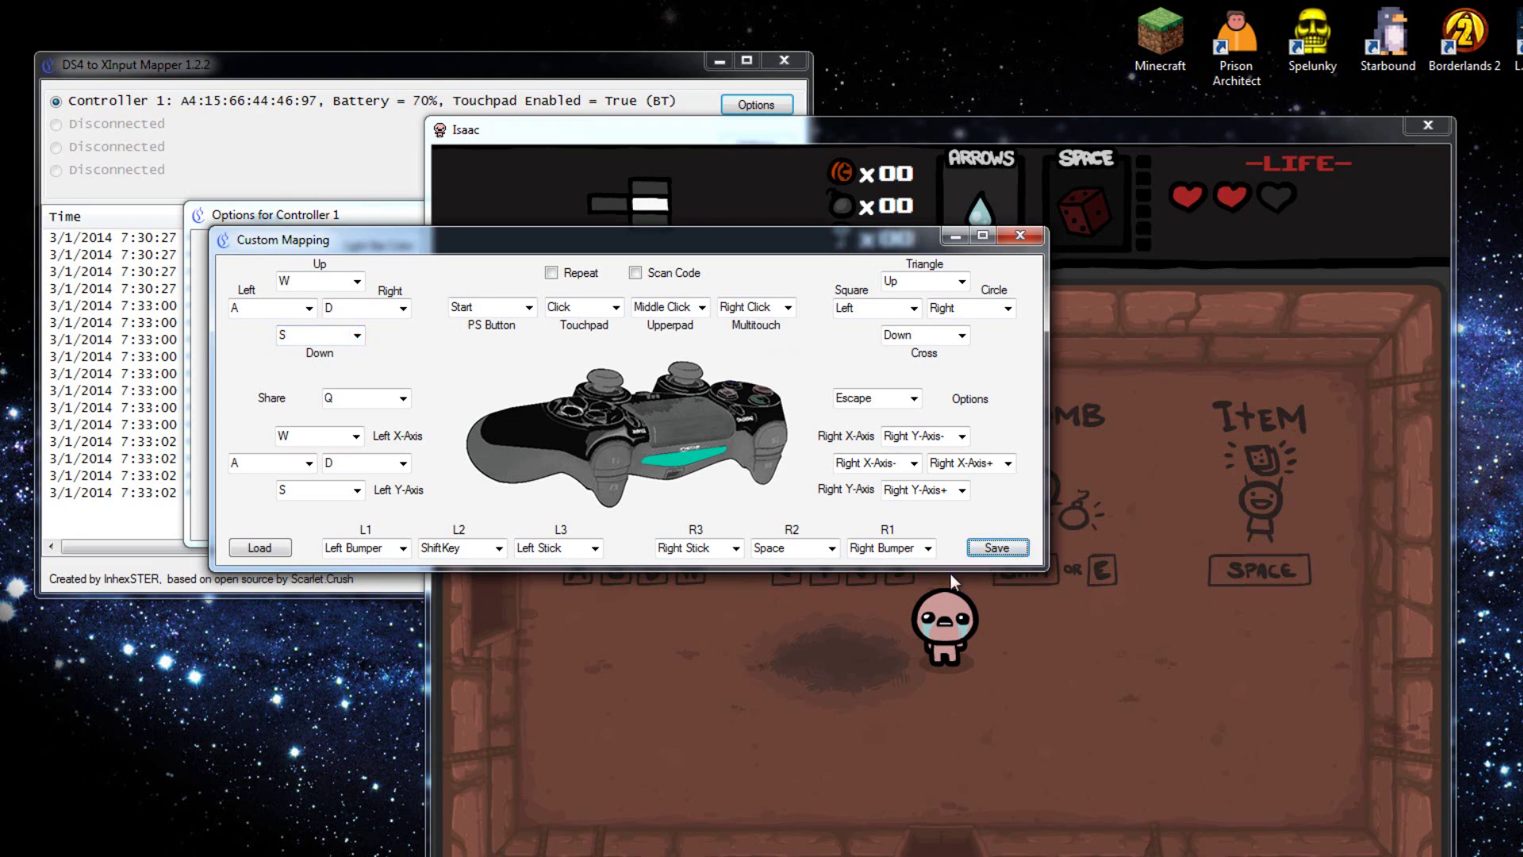
click(997, 547)
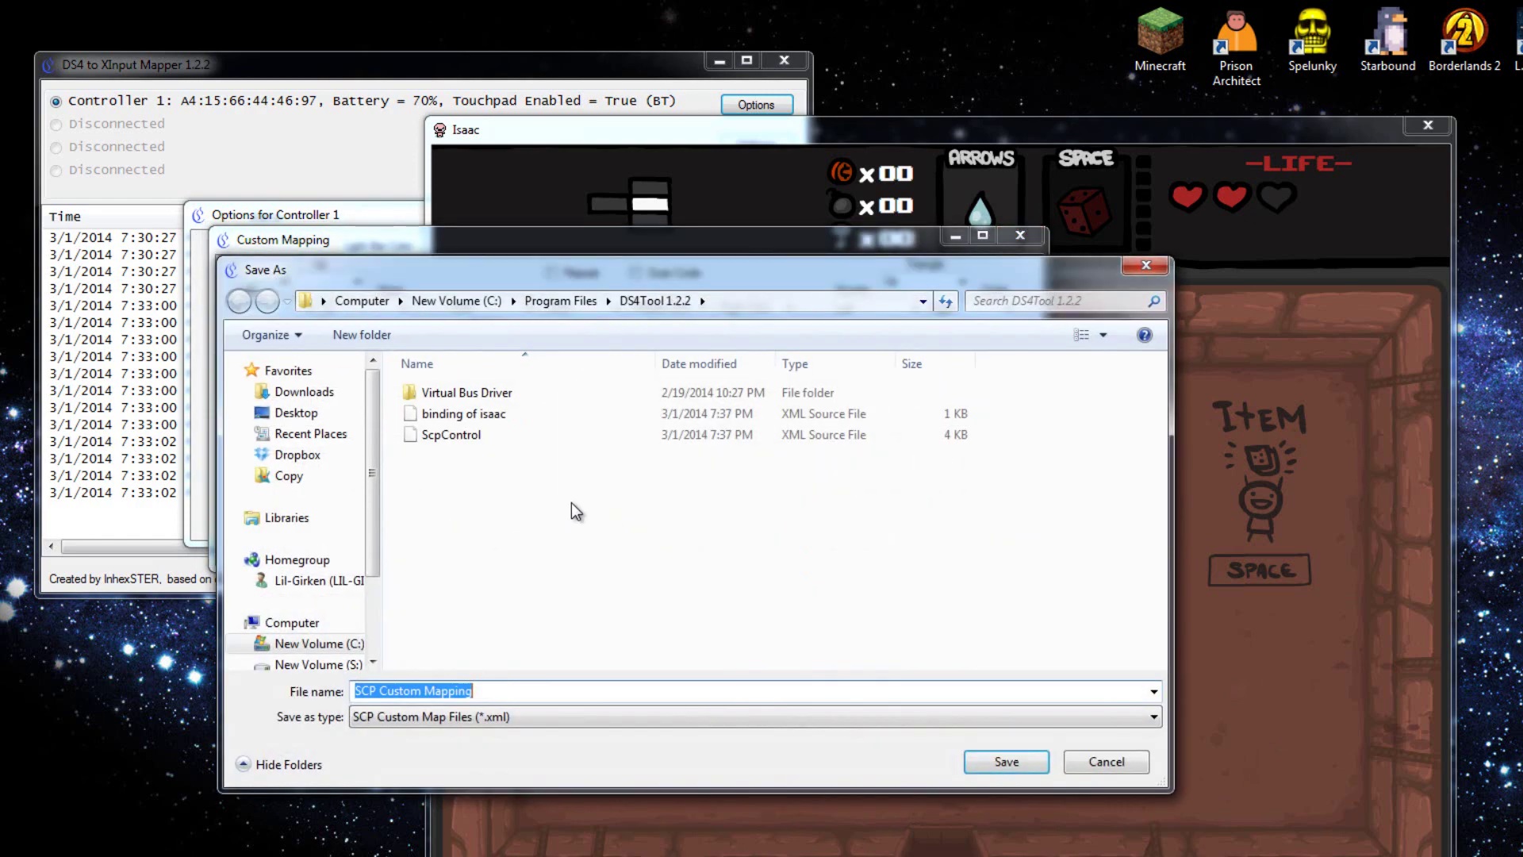
click(439, 413)
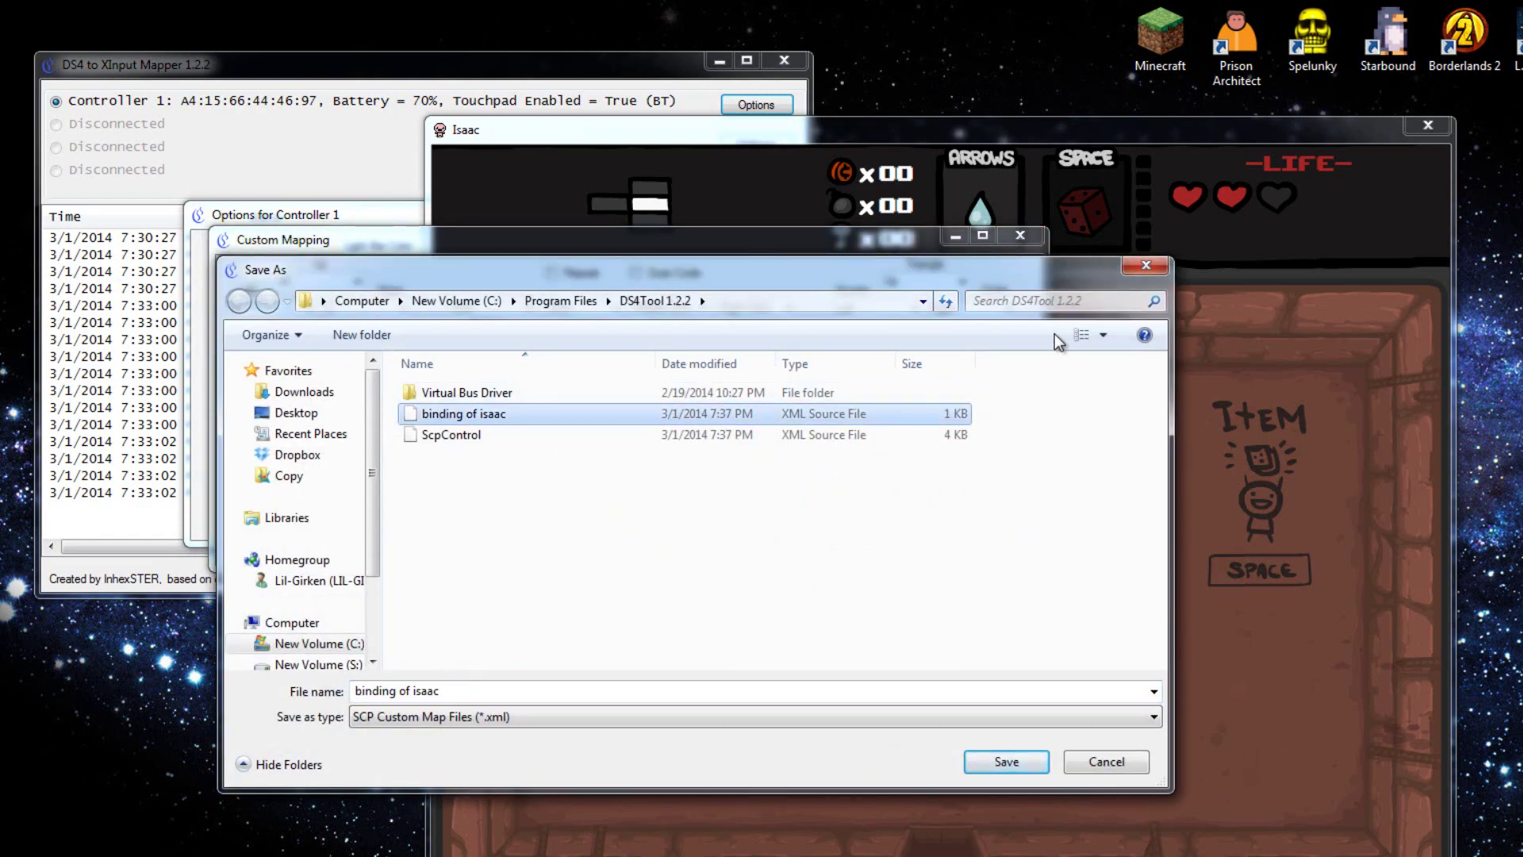
key(Return)
Step: Switch to the Isaac game and test the mapping by moving and shooting through the rooms below and to the right, reaching the Wrath fight
click(1269, 470)
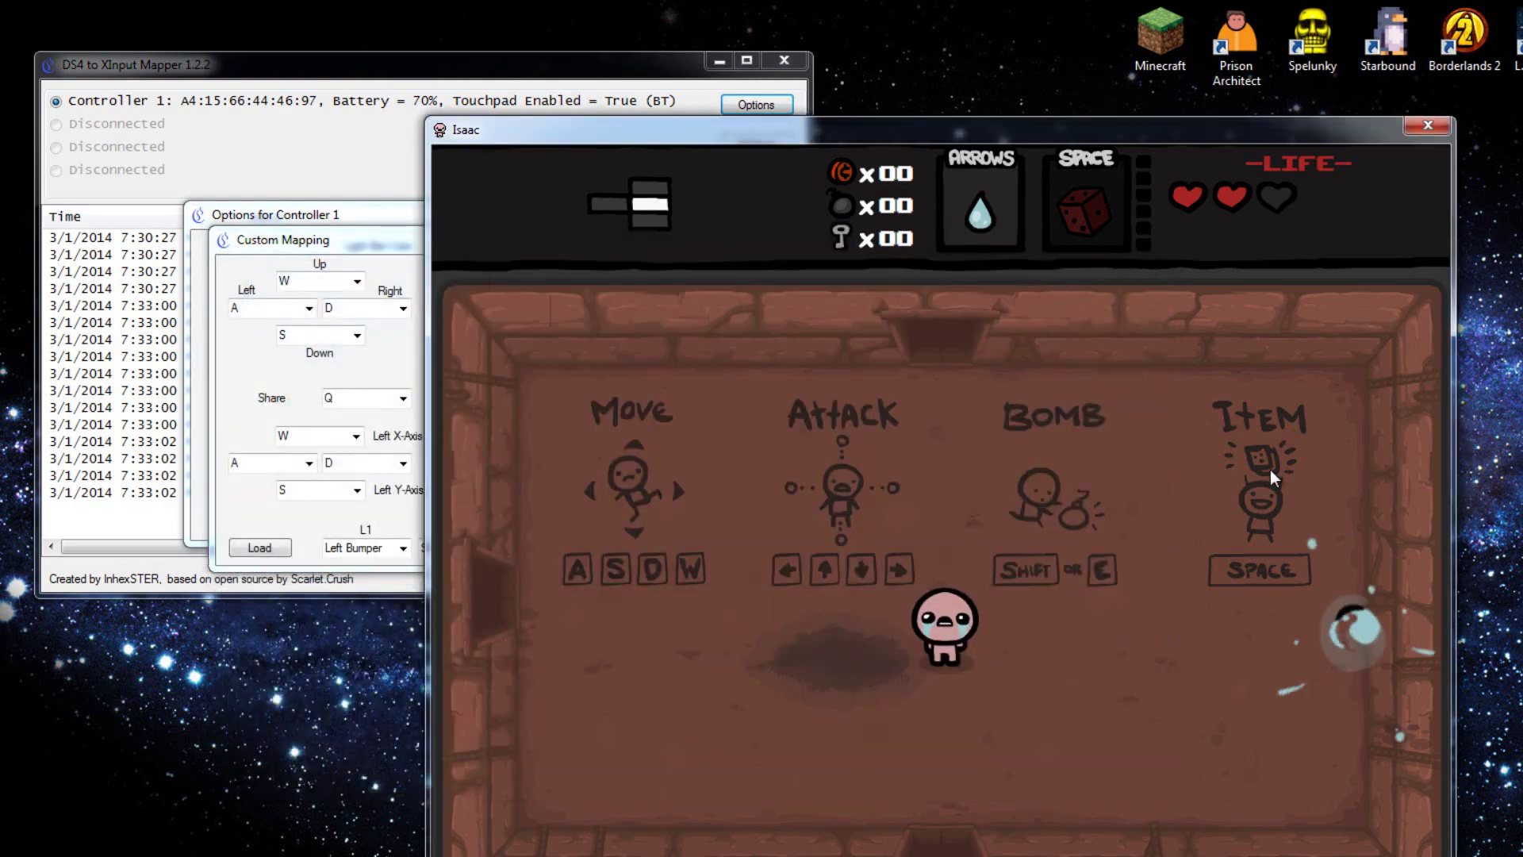
key(a)
key(w)
key(d)
key(s)
key(Down)
key(w)
key(a)
key(Left)
key(Right)
key(s)
key(Down)
key(d)
key(s)
key(a)
key(Down)
key(Down)
key(a)
key(Right)
key(a)
key(Right)
key(s)
key(w)
key(s)
key(Right)
key(Up)
key(d)
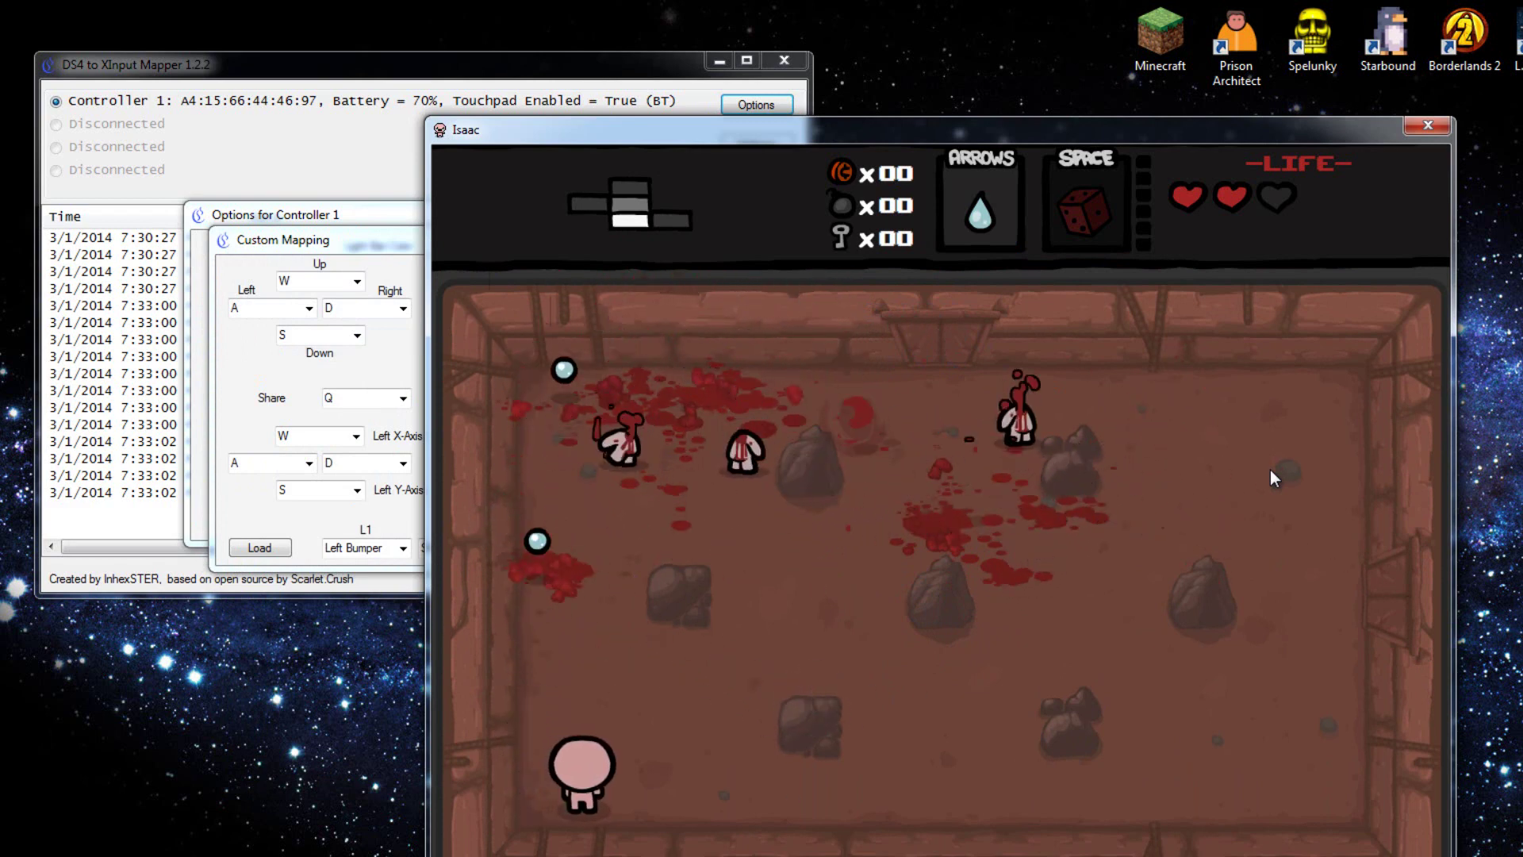
key(w)
key(Up)
key(w)
key(Right)
key(s)
key(a)
key(w)
key(Right)
key(s)
key(w)
key(d)
key(d)
key(Right)
key(d)
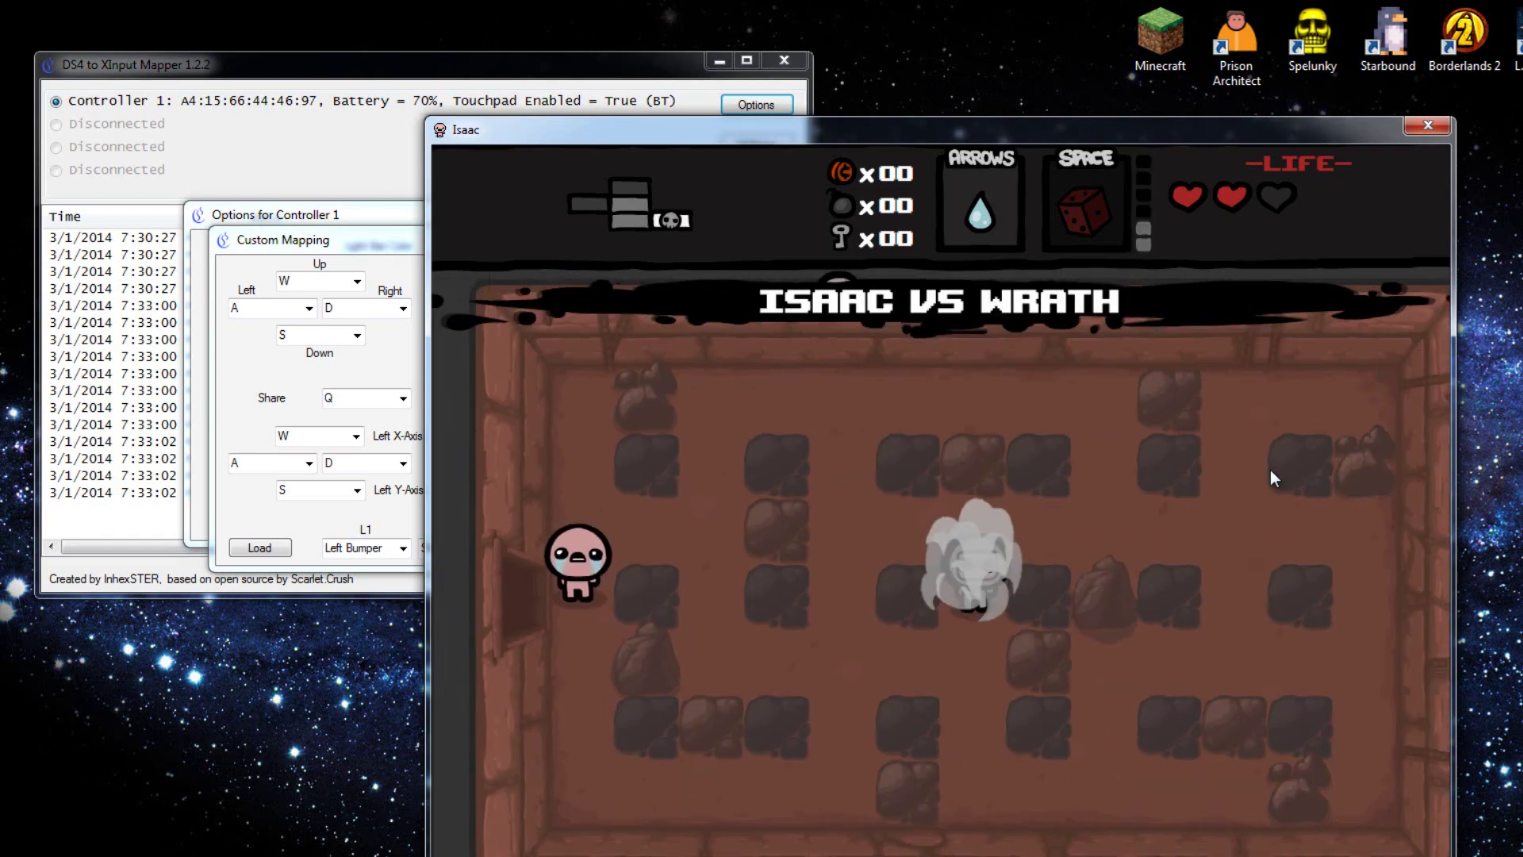
Step: Test the custom mapping in the Wrath boss fight by moving around the room, shooting at Wrath and dodging his bombs
key(d)
key(w)
key(d)
key(s)
key(d)
key(Down)
key(Down)
key(s)
key(Right)
key(w)
key(Down)
key(w)
key(Down)
key(s)
key(w)
key(Down)
key(s)
key(d)
key(w)
key(a)
key(a)
key(Right)
key(w)
key(Down)
key(a)
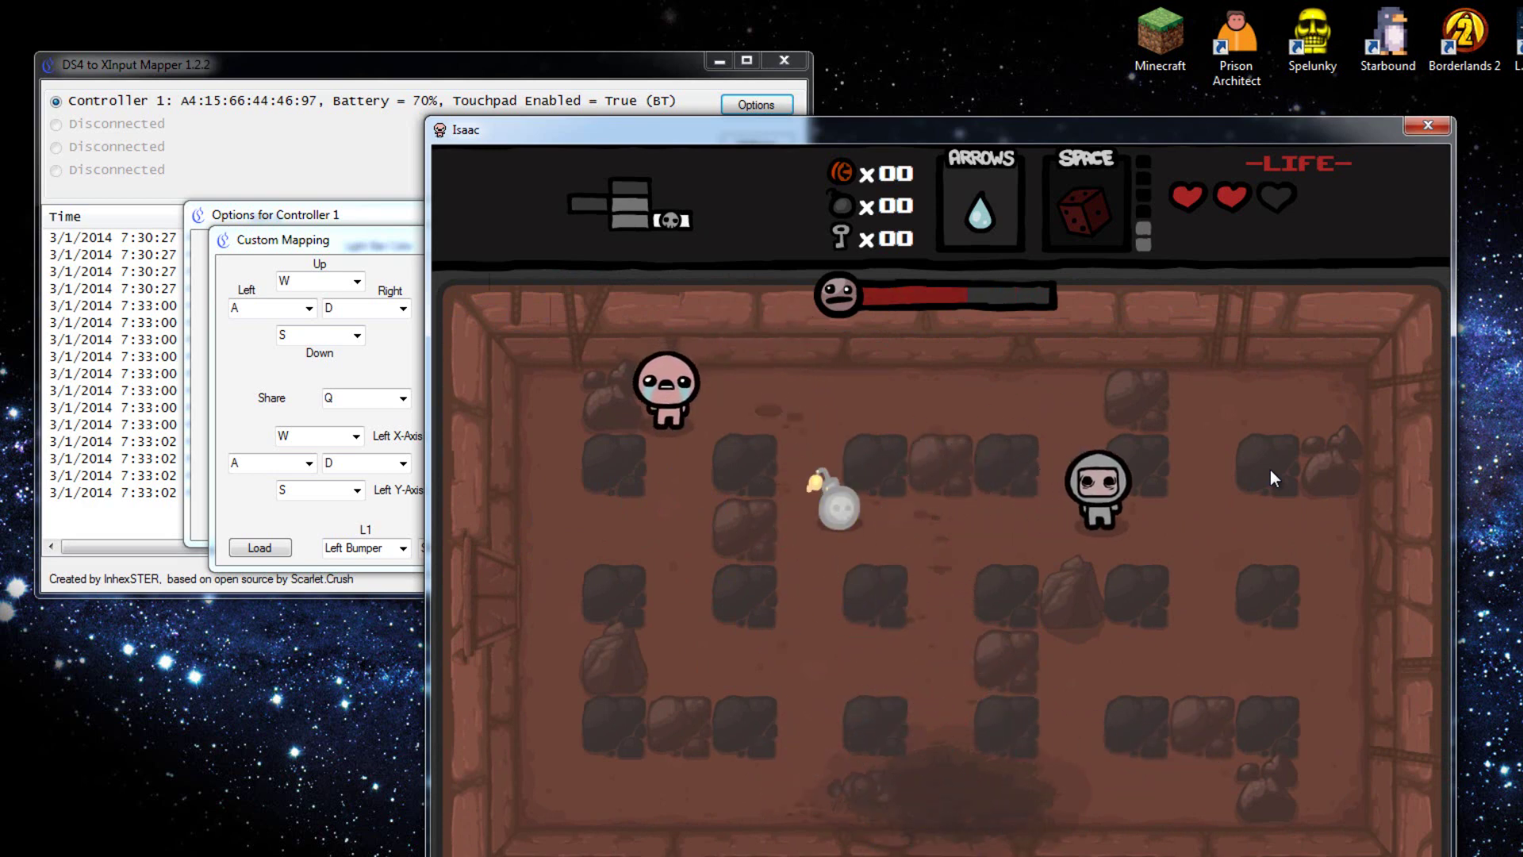
key(s)
key(Right)
key(a)
key(e)
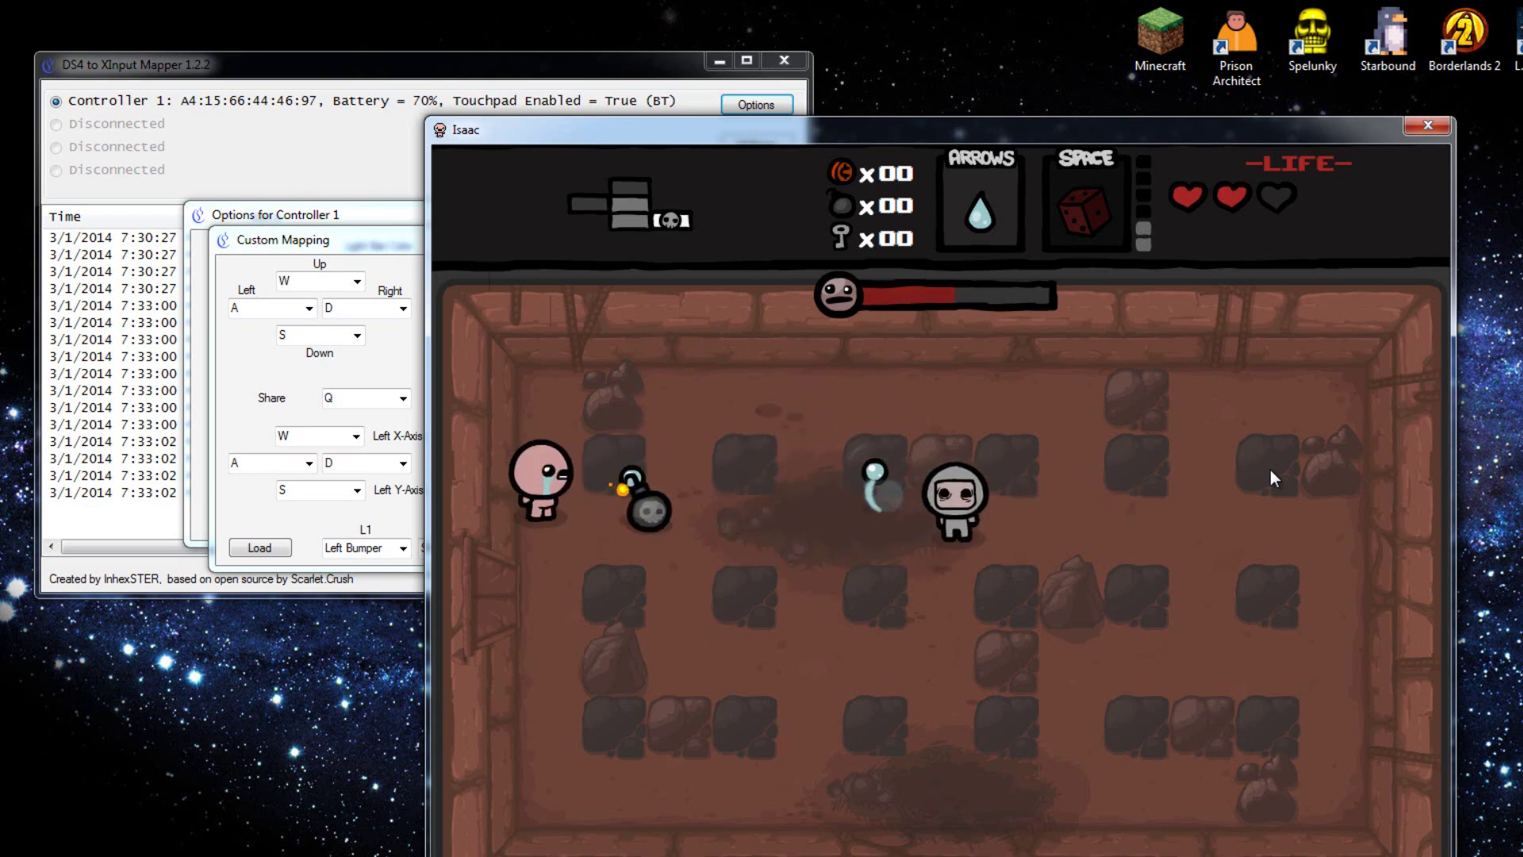
key(d)
key(Right)
key(a)
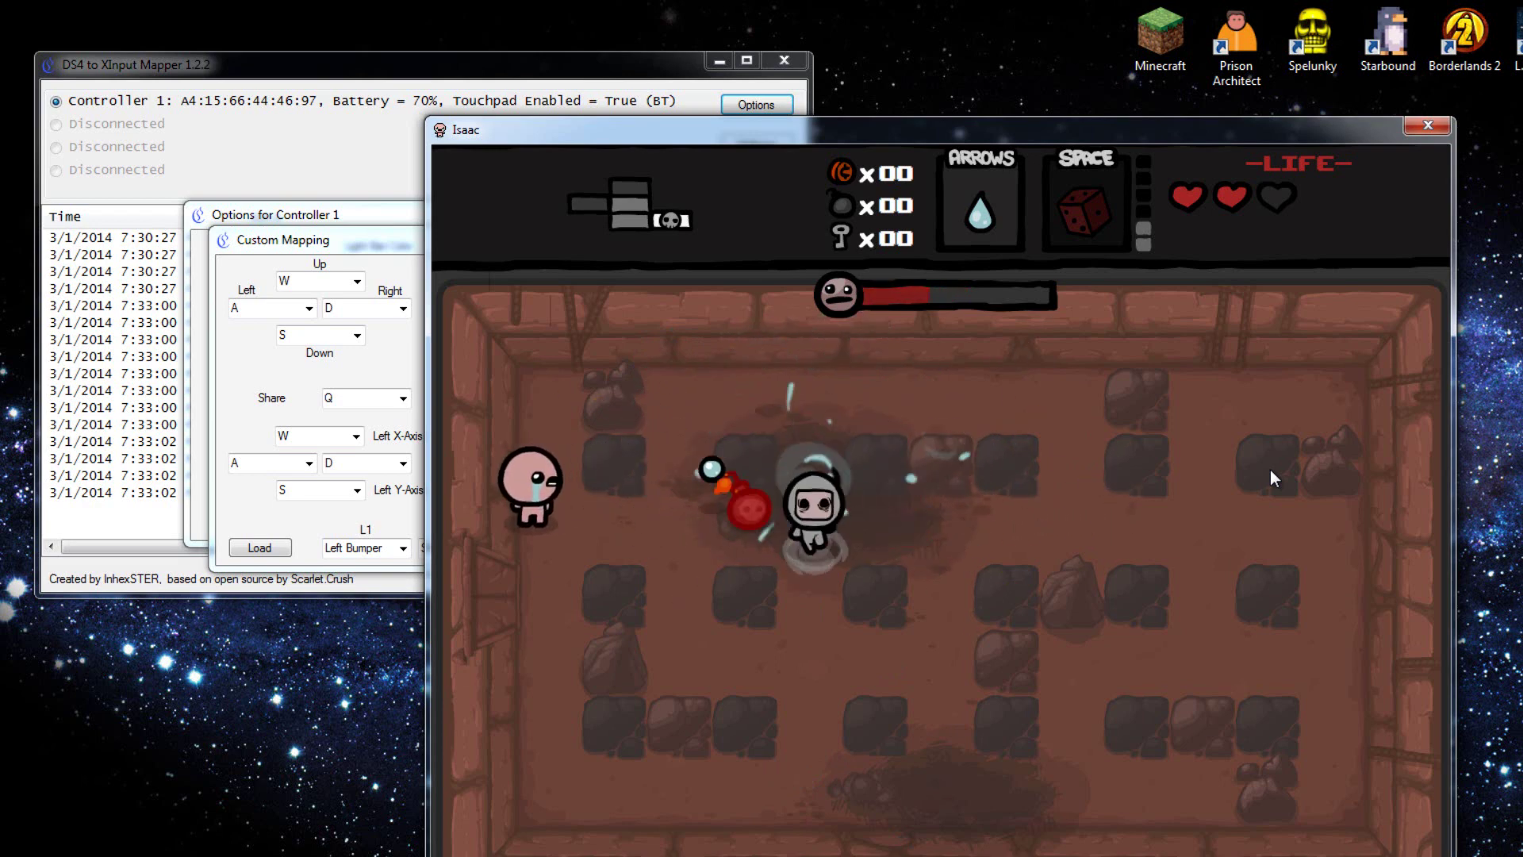
key(Right)
key(s)
key(d)
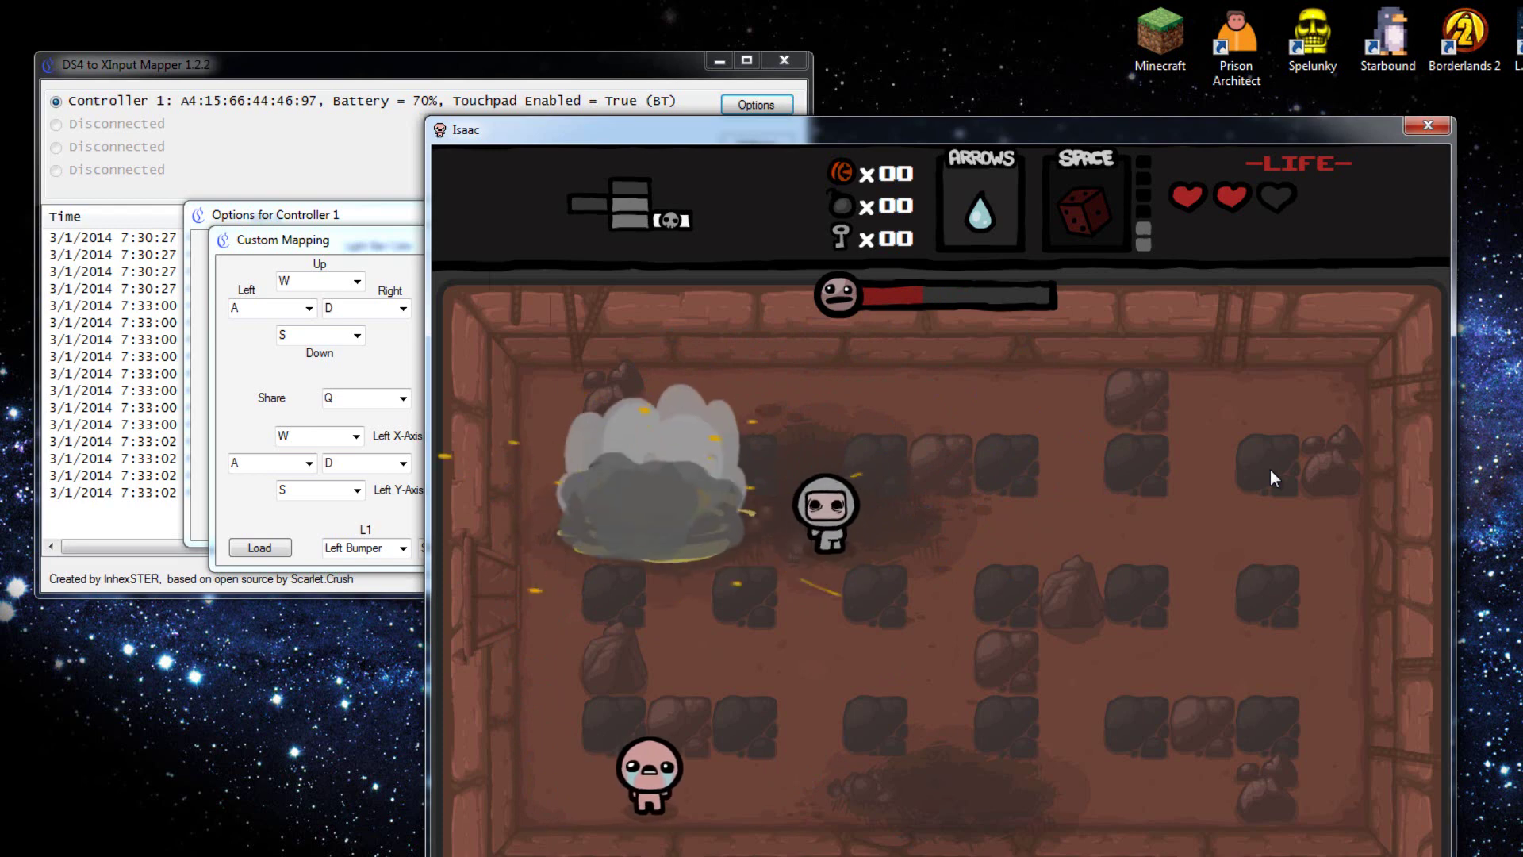
key(d)
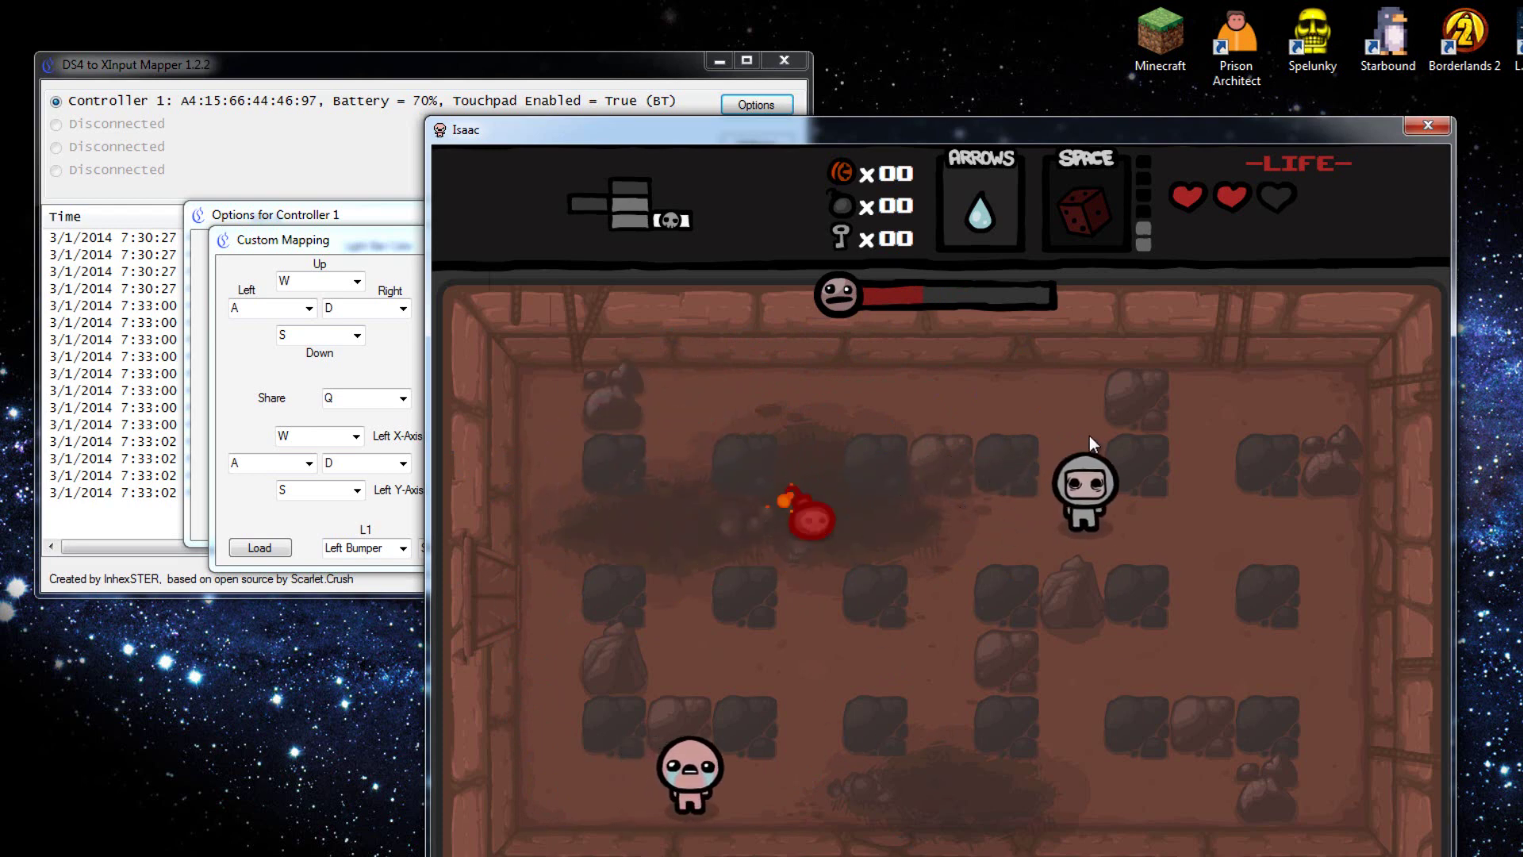
key(a)
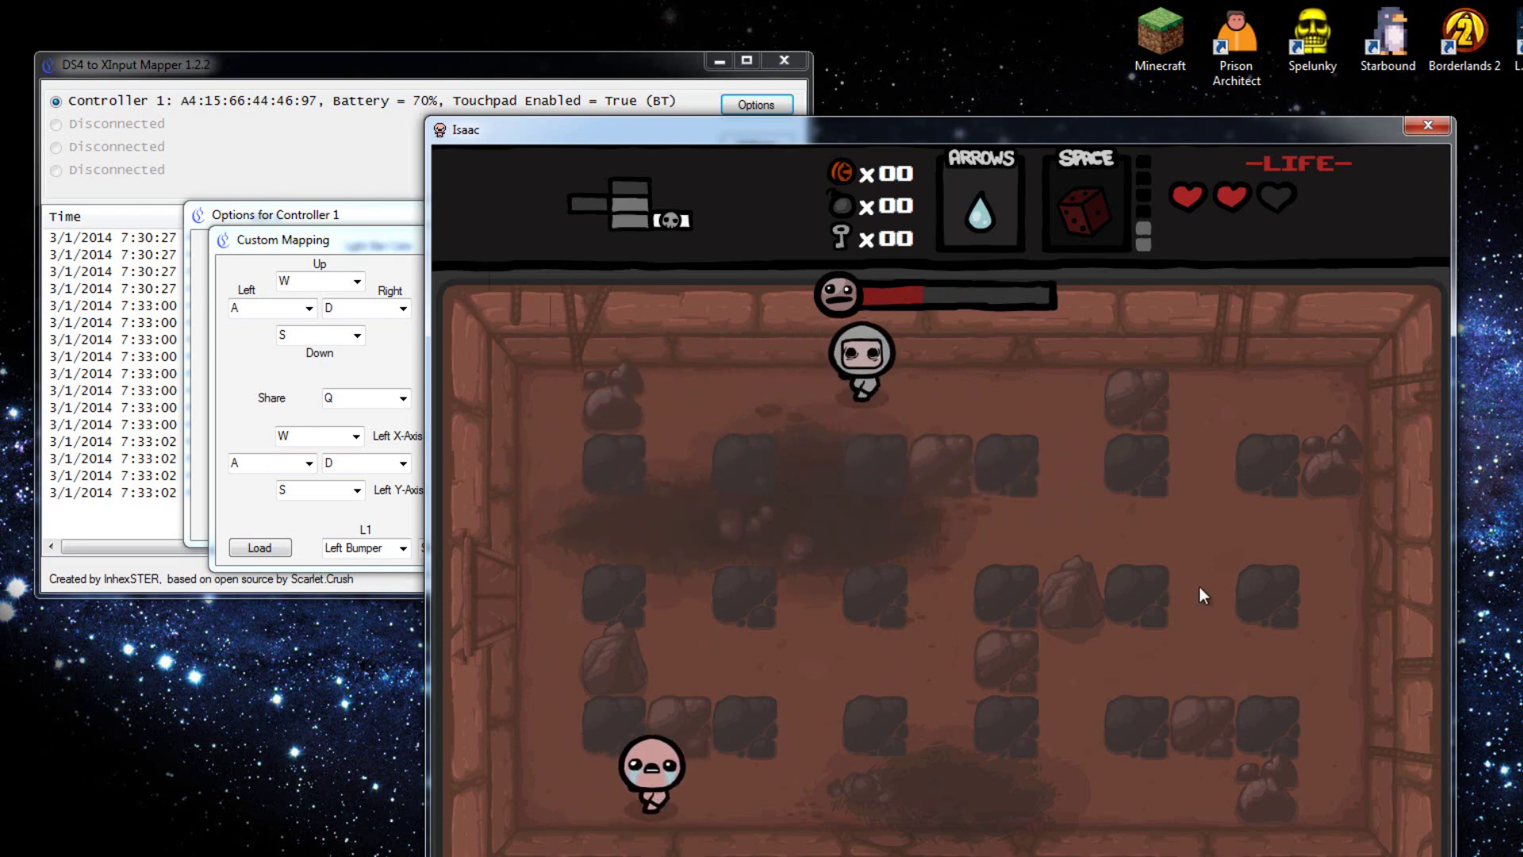
key(d)
key(w)
key(Up)
key(s)
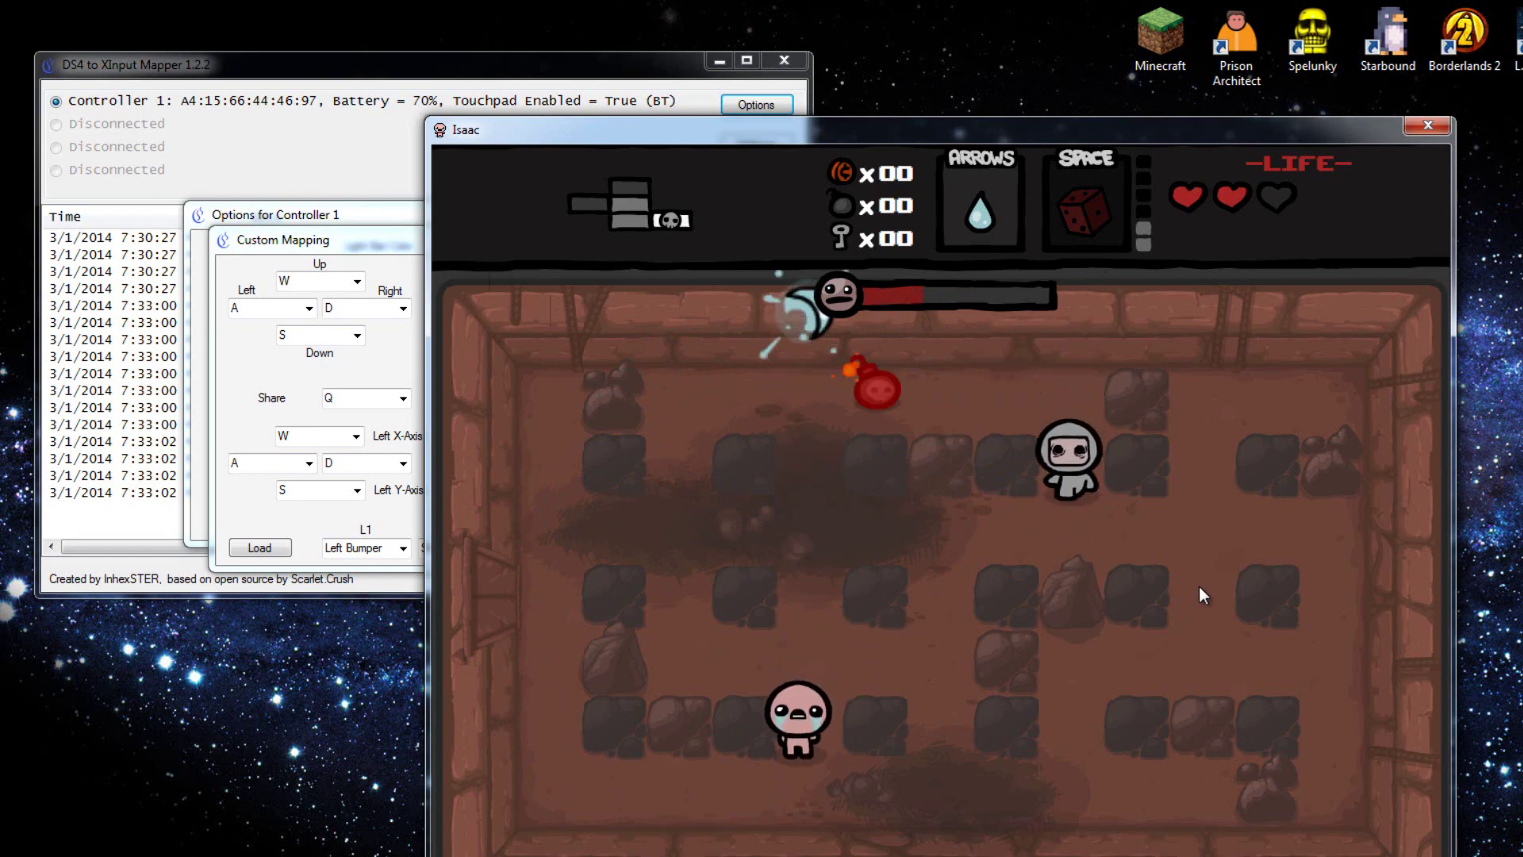
key(w)
key(a)
key(w)
key(Right)
key(a)
key(s)
key(Right)
key(d)
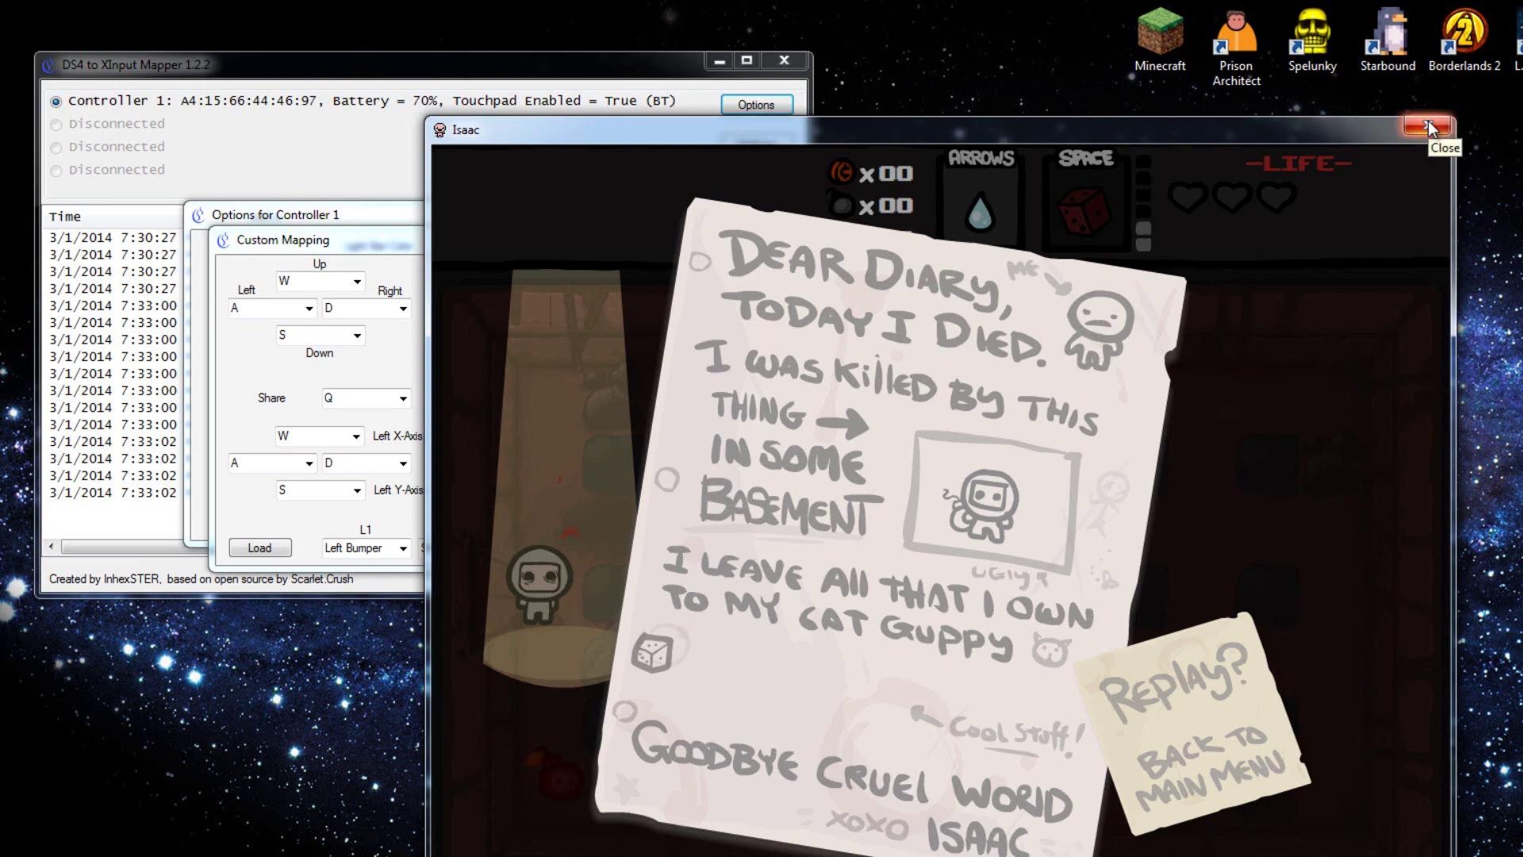
Step: Replay the game as a new run and place a bomb in the starting room
key(space)
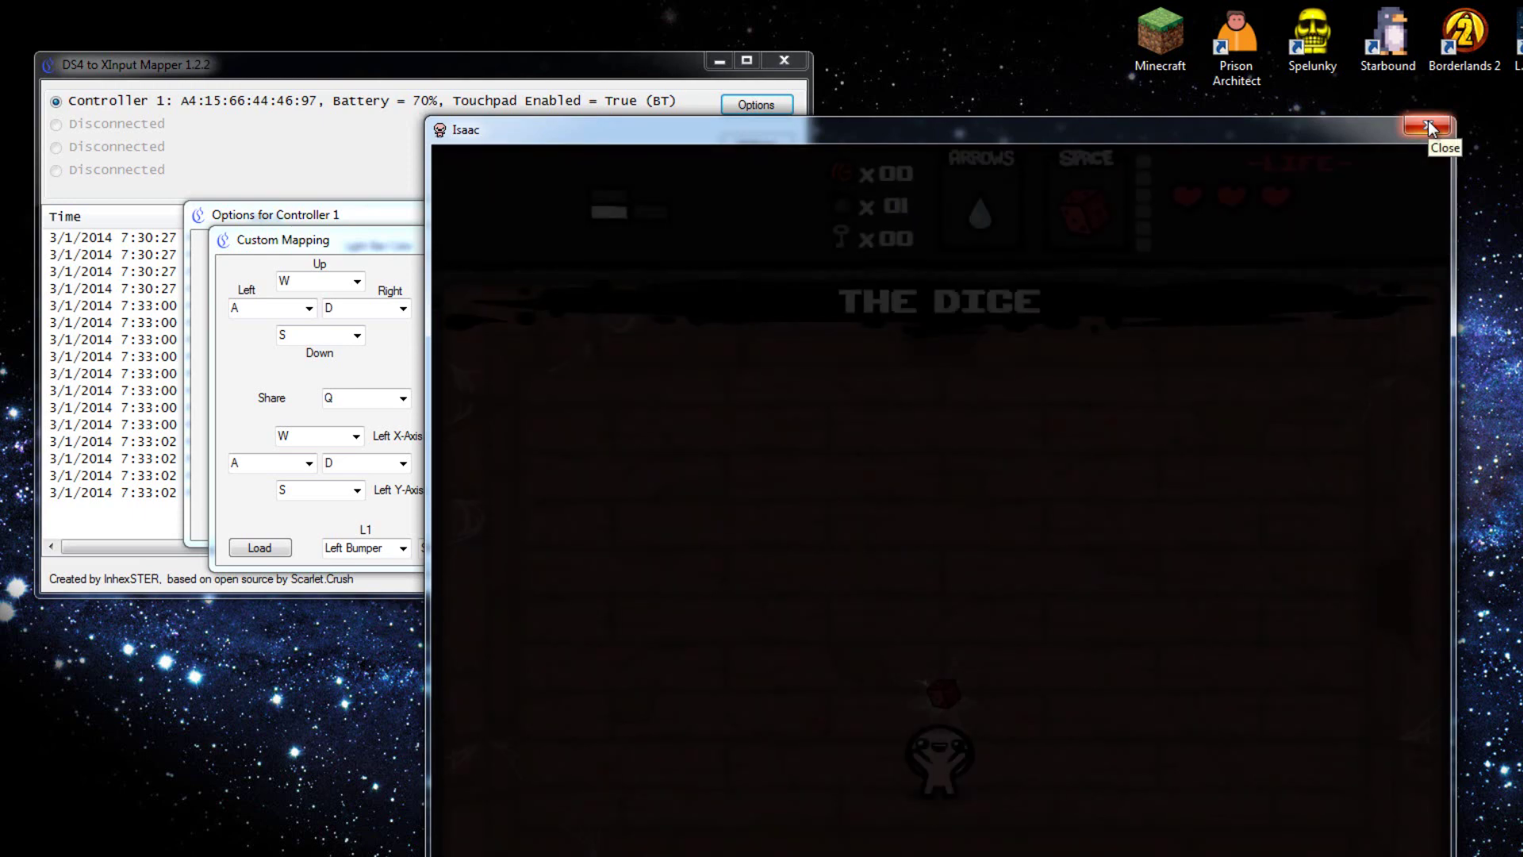
key(space)
key(e)
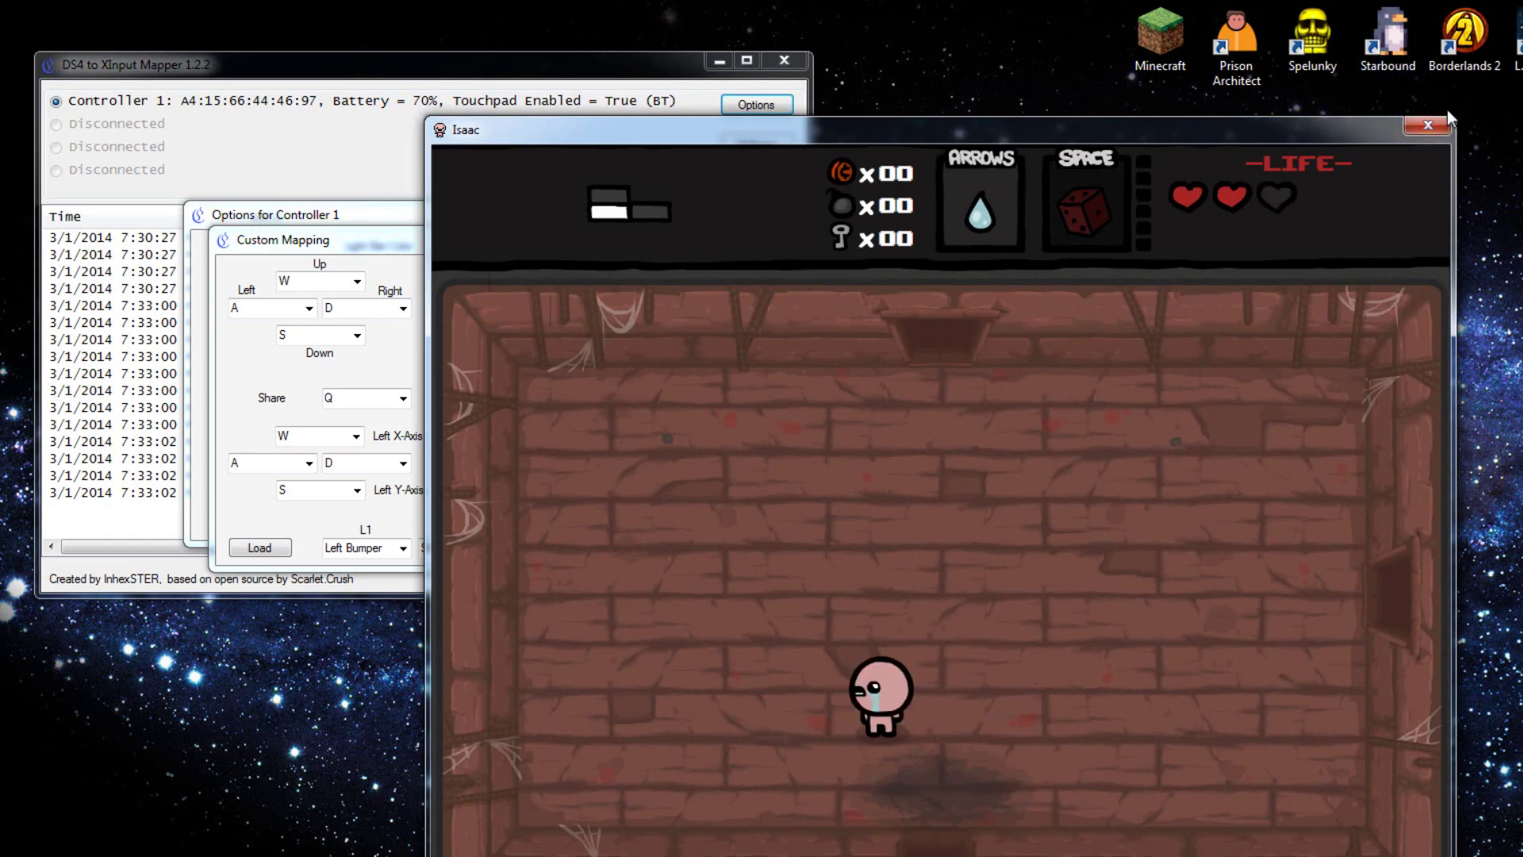
Step: Close the Isaac game and the Custom Mapping window
click(1427, 123)
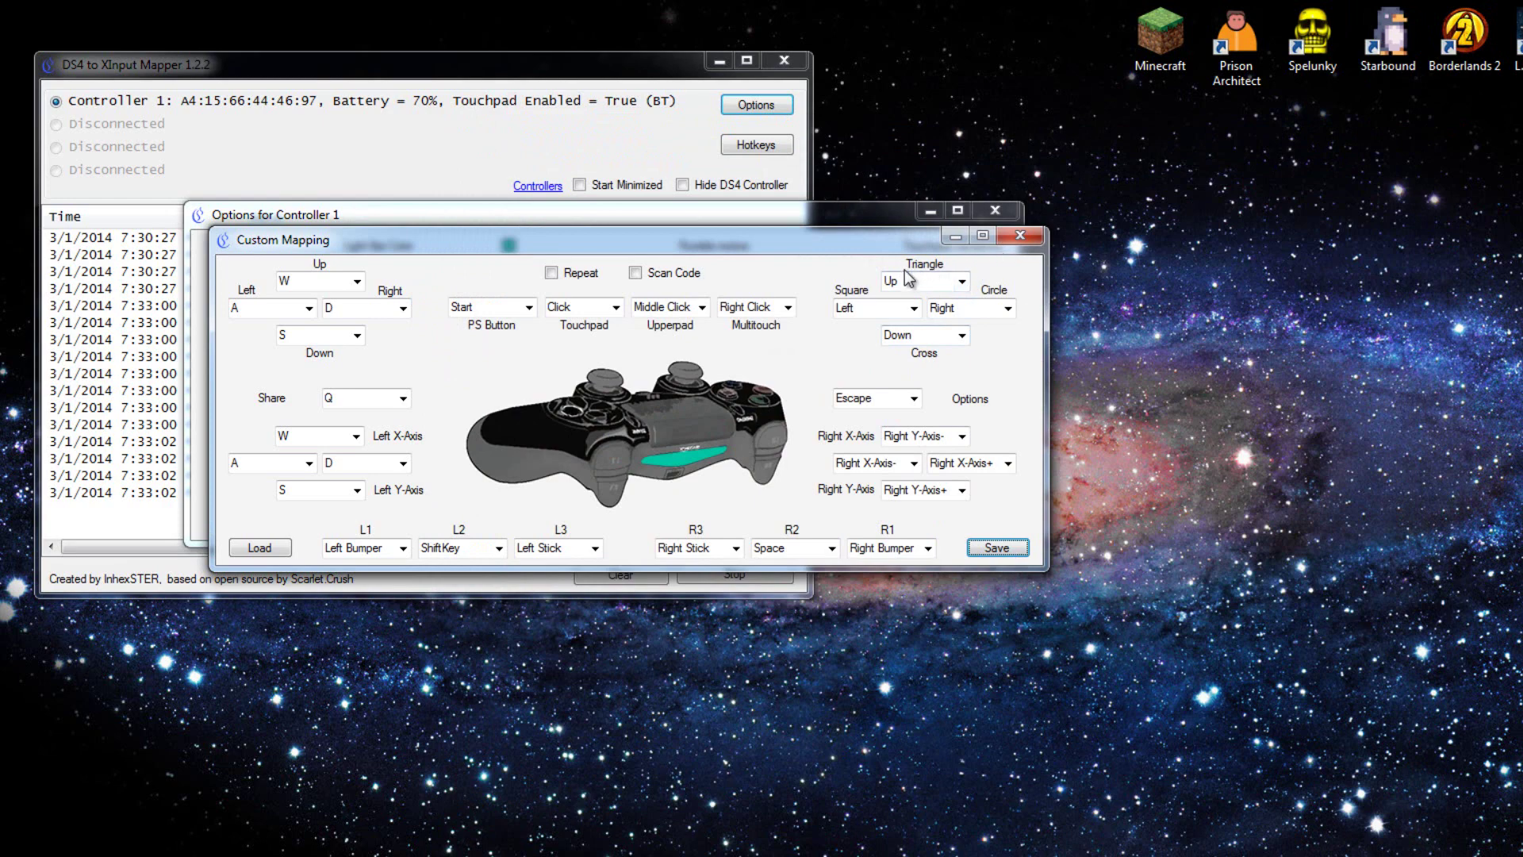
click(1031, 235)
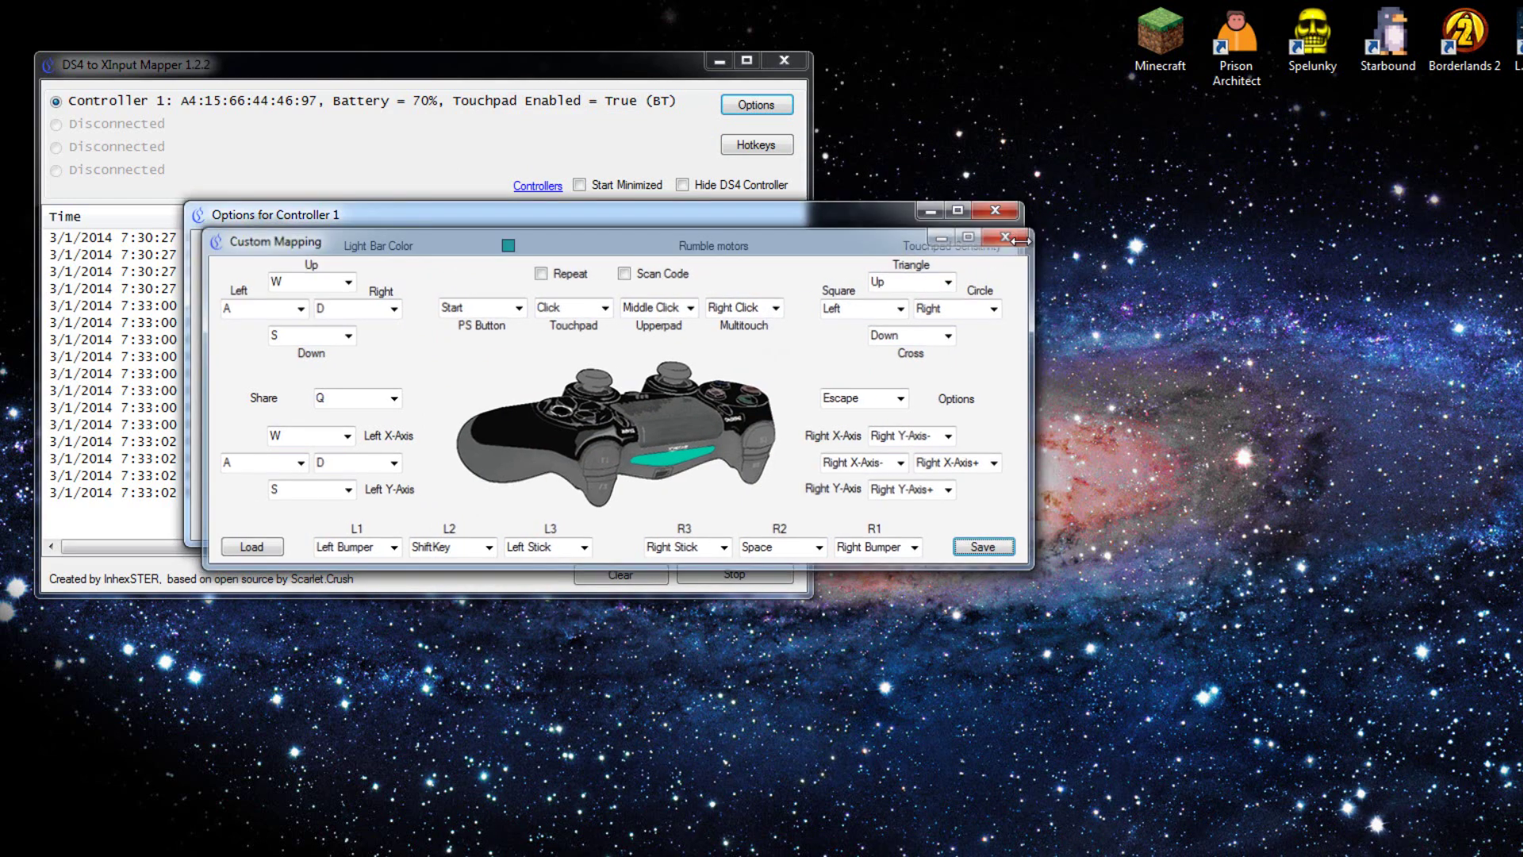
Step: Set Controller 1's touchpad Touch sensitivity to 26, apply it and close the controller options
drag(904, 320, 913, 370)
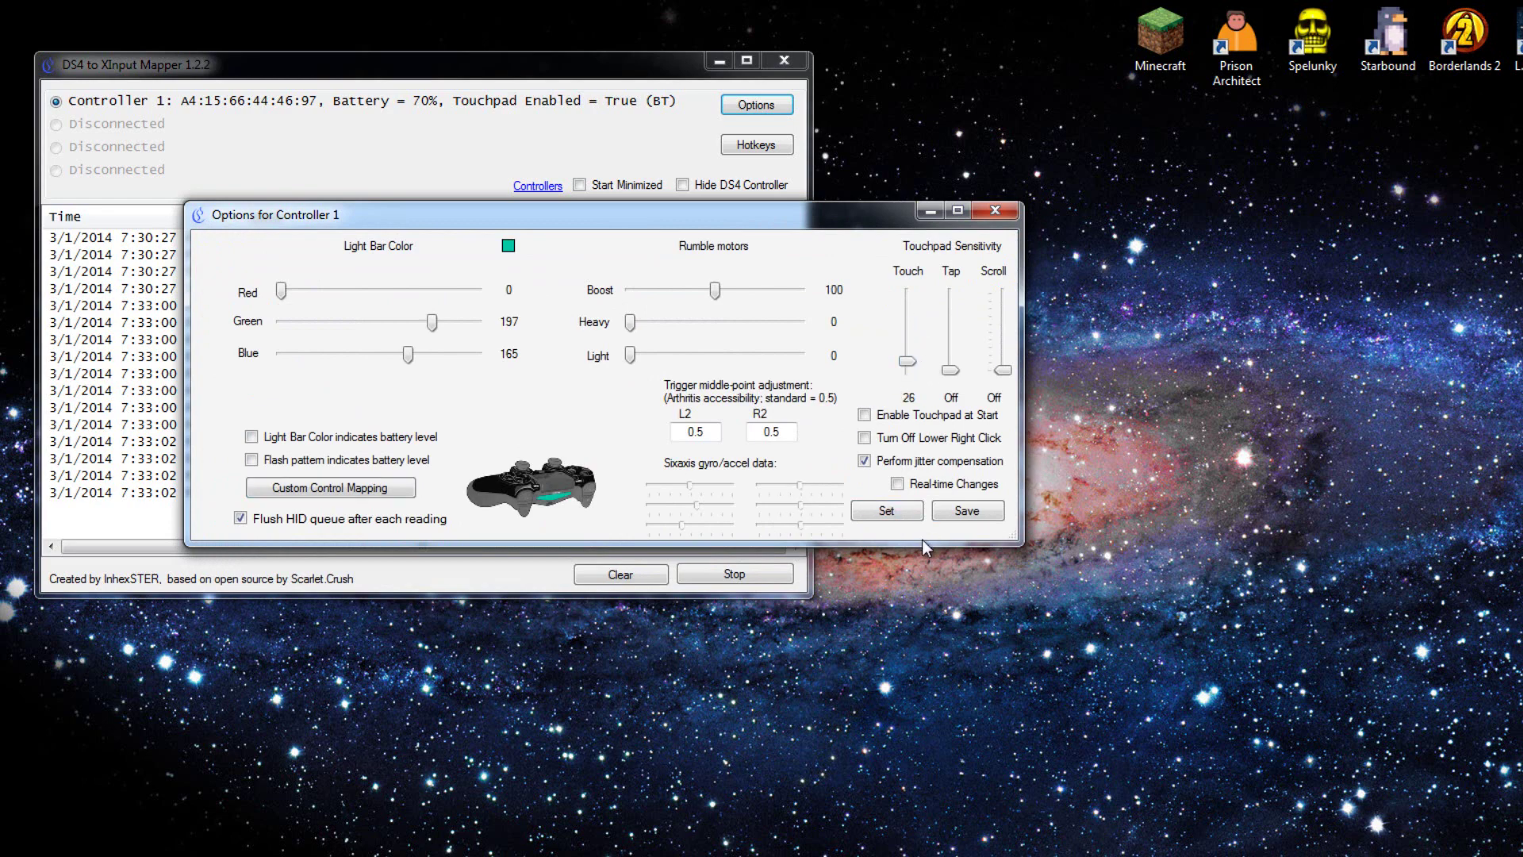
click(888, 512)
click(994, 210)
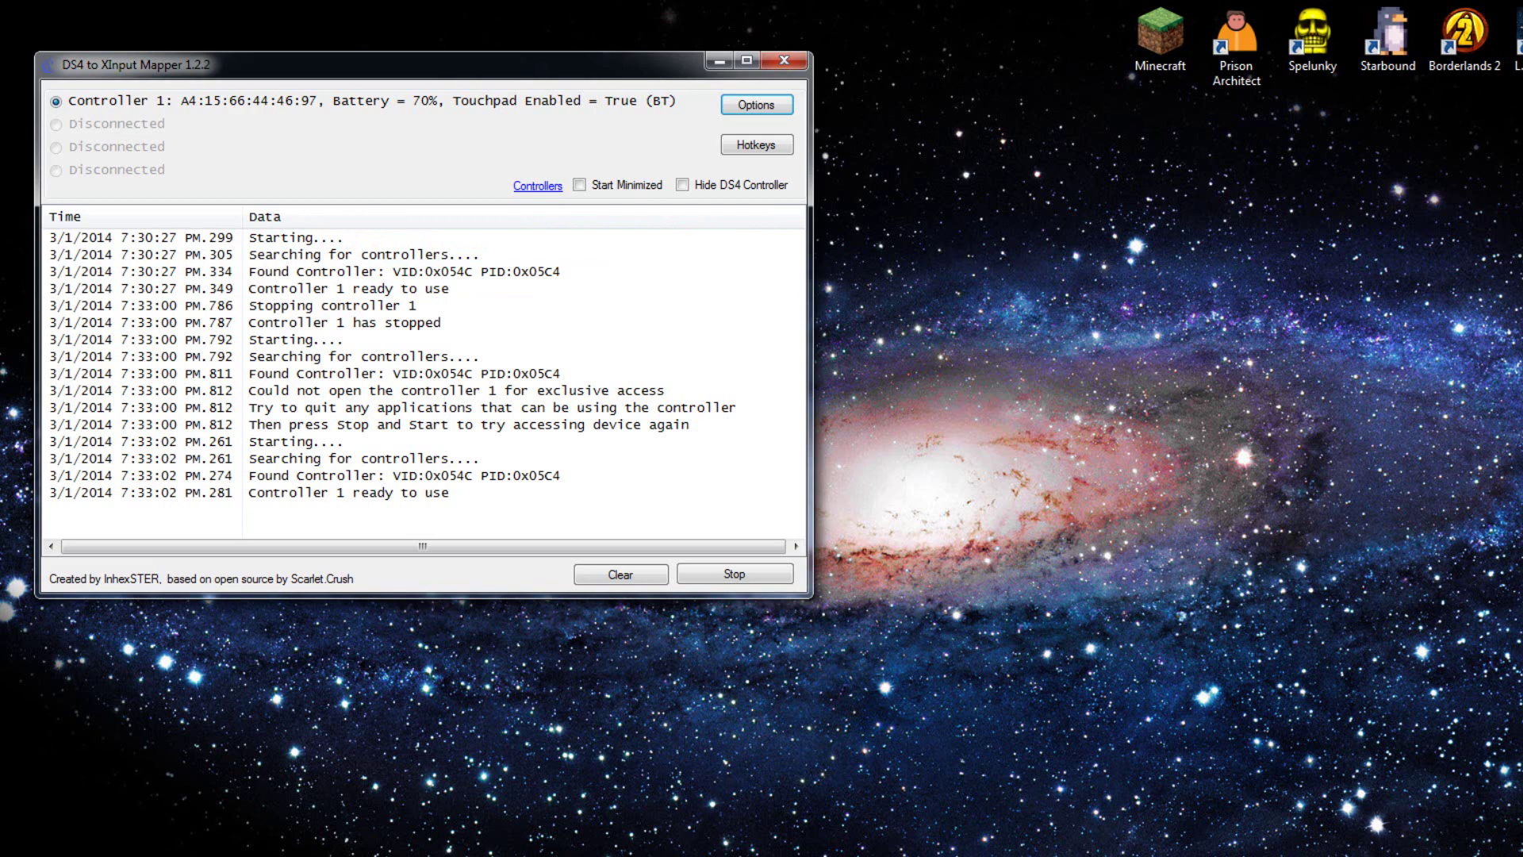
Step: Switch to the music player with the song Cut The Kid
key(alt+Tab)
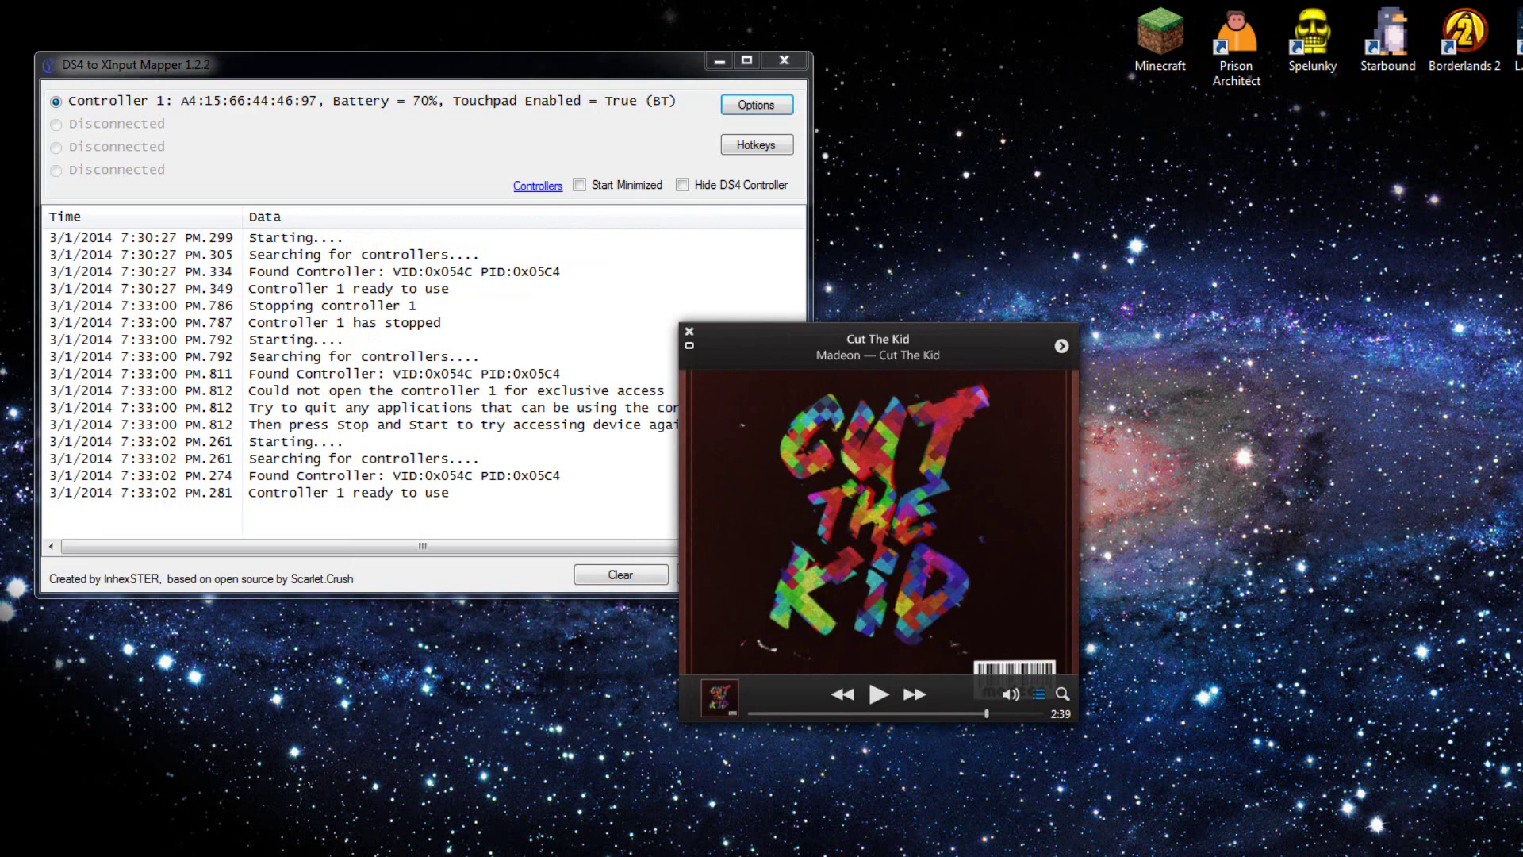